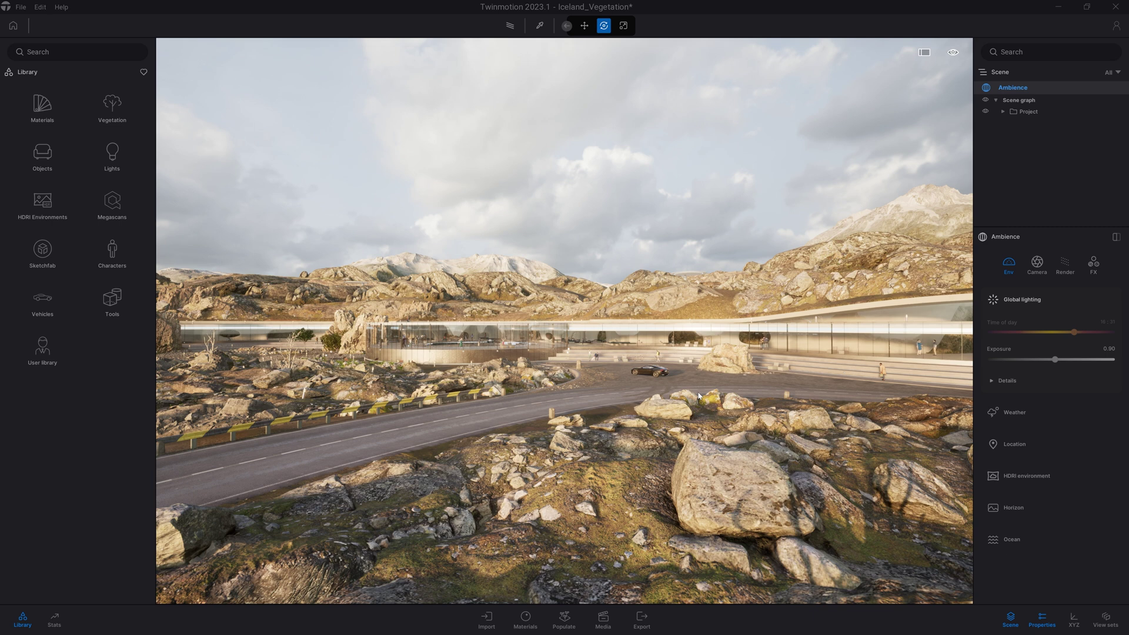
Place a Norway Spruce from the vegetation library's trees on the rocky ground in front of the round glass building
key(w)
key(a)
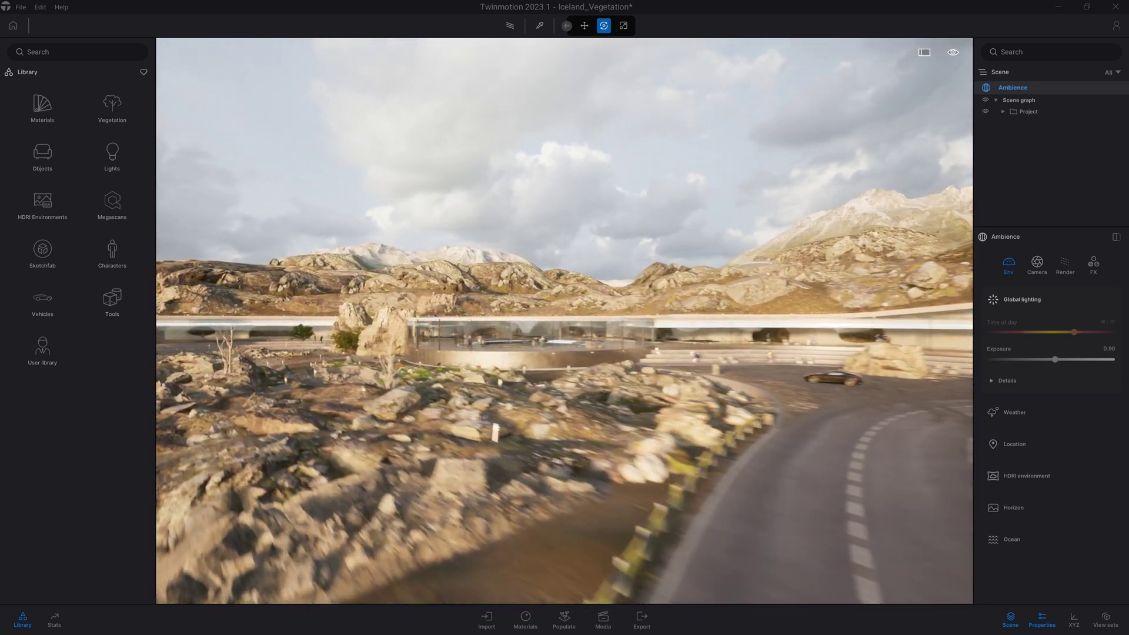
right_drag(600, 357, 635, 404)
key(w)
right_drag(466, 311, 467, 323)
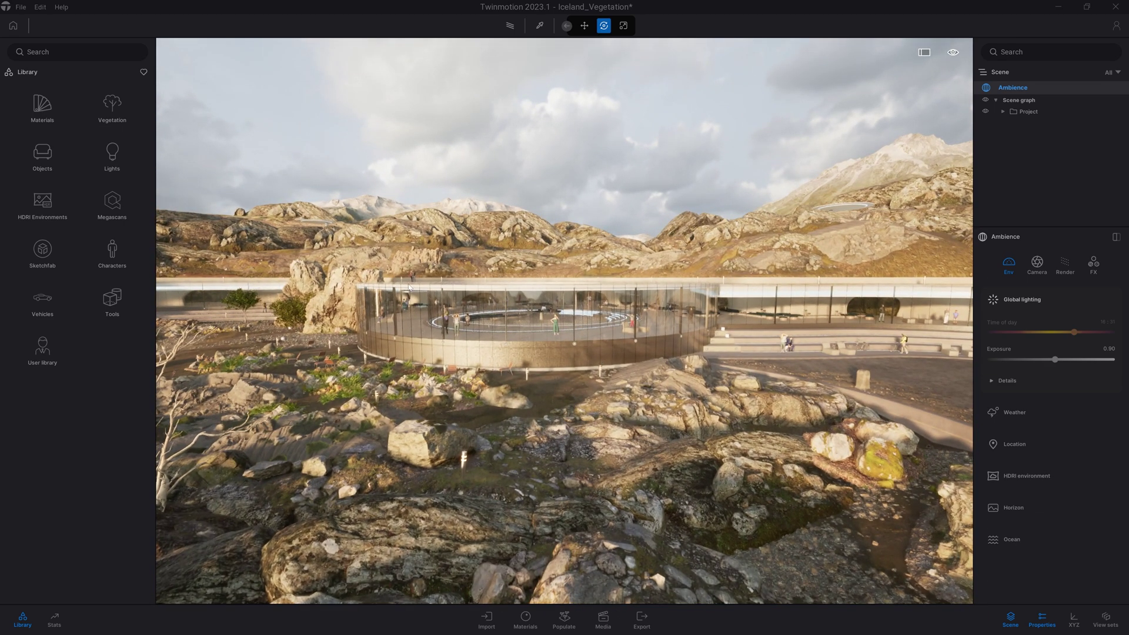
click(117, 113)
click(113, 103)
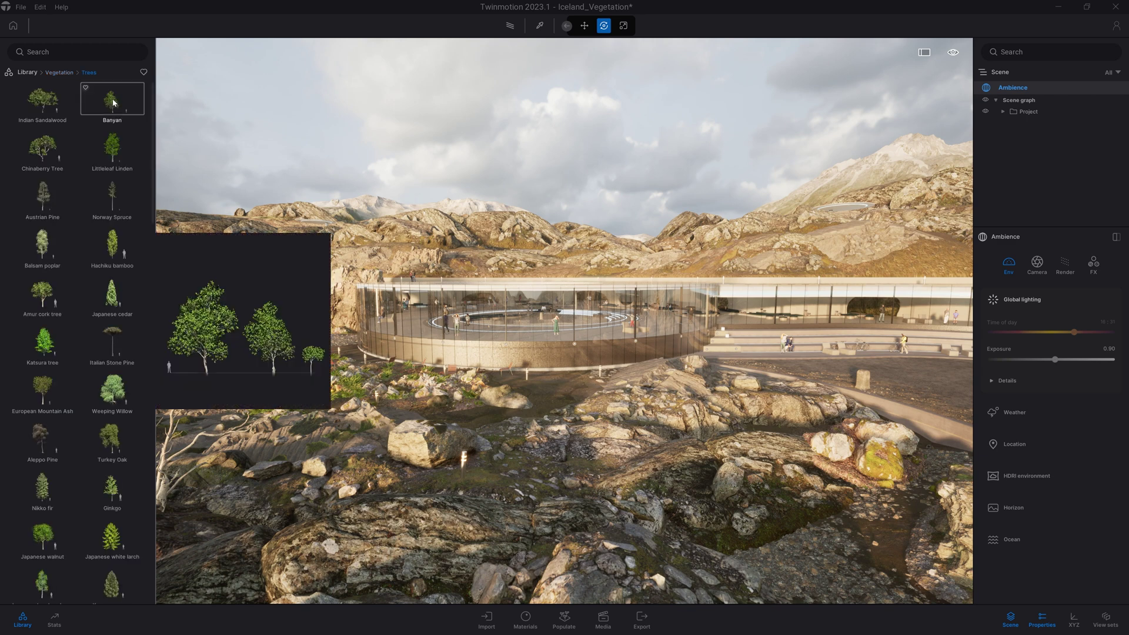
drag(114, 154, 538, 415)
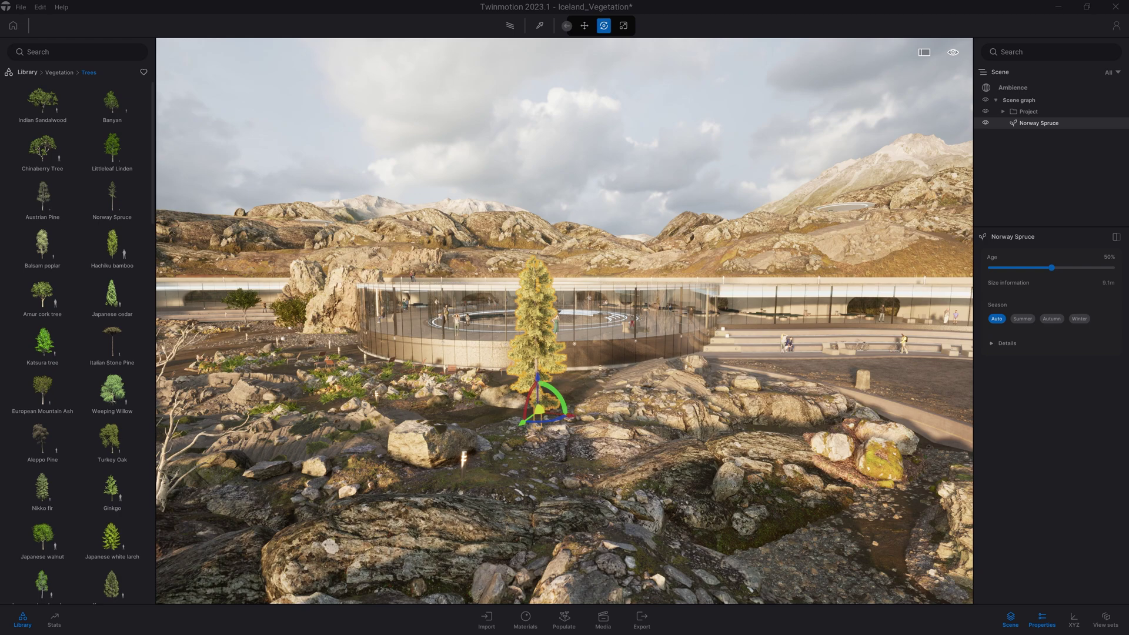
Place another Norway Spruce beside the guardrail along the road
key(s)
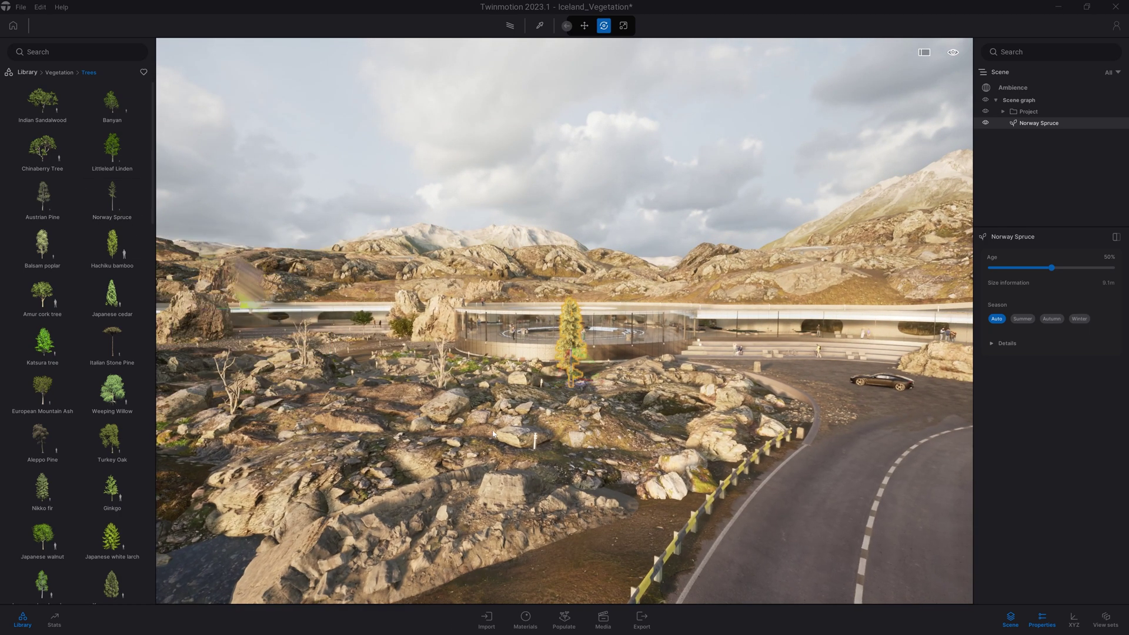
drag(493, 433, 646, 509)
key(a)
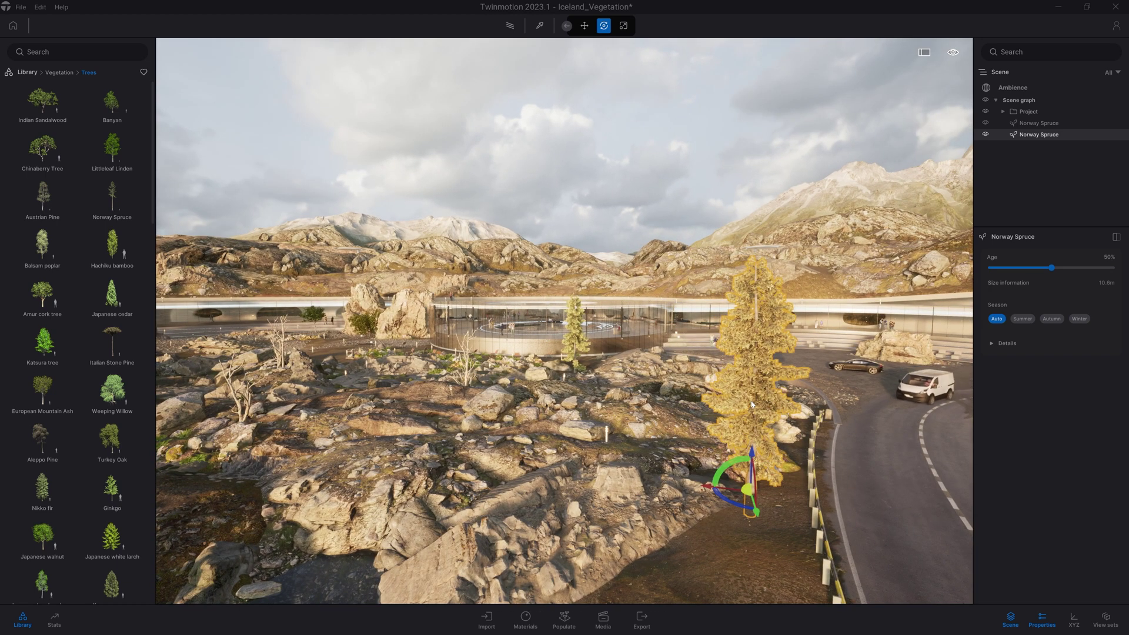
Plant a series of Norway Spruces across the rocky terrain in front of the glass building
click(114, 202)
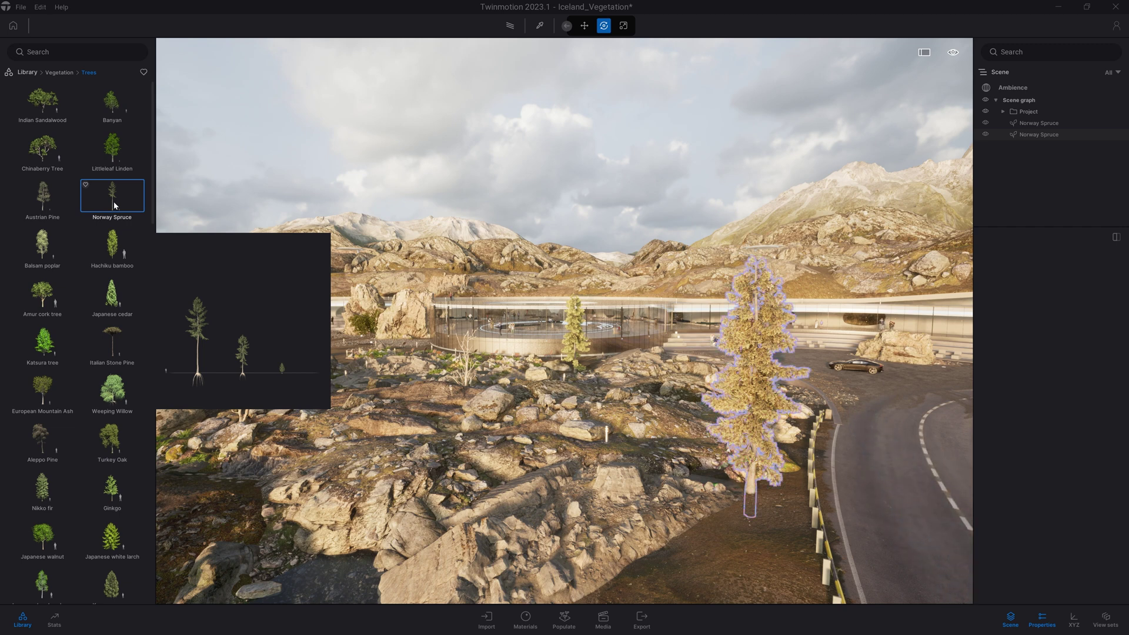
drag(114, 206, 606, 462)
key(a)
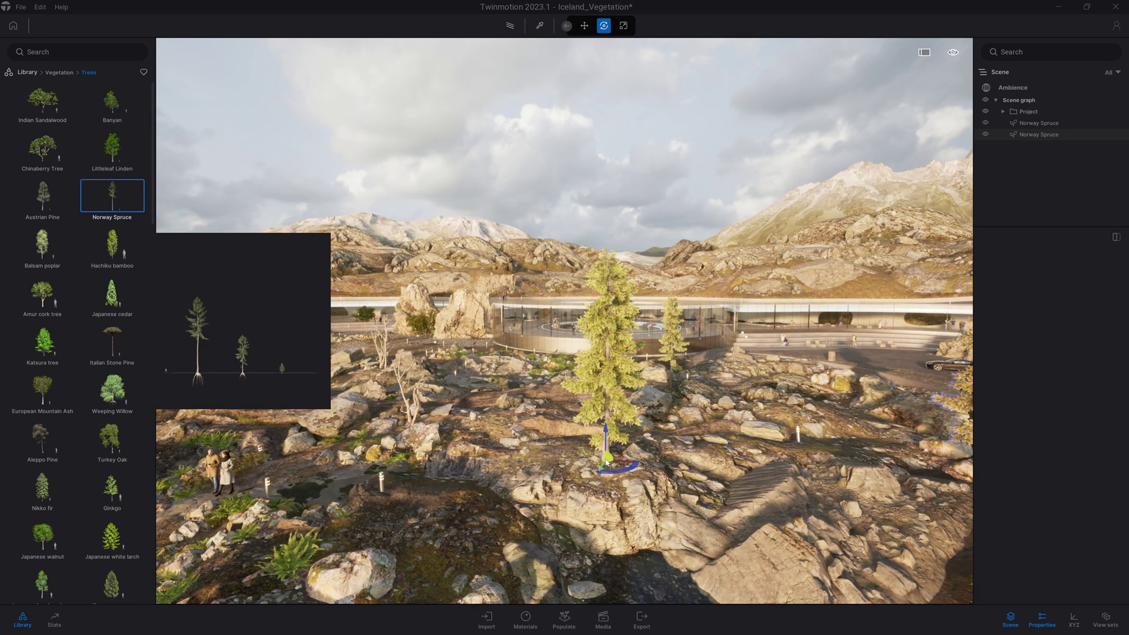
click(556, 402)
click(462, 434)
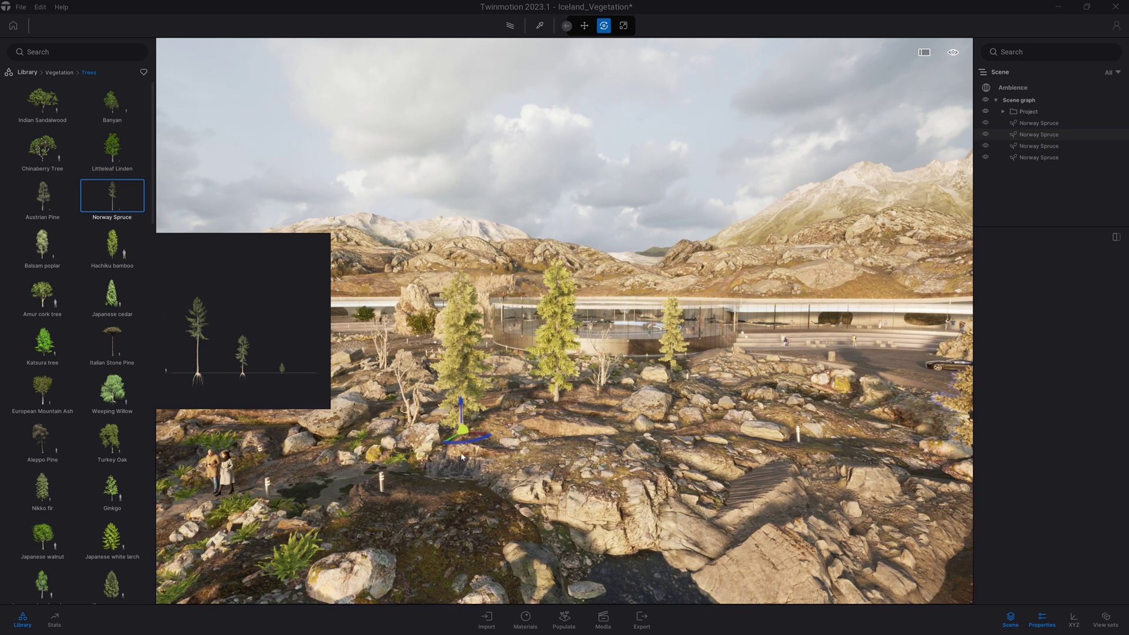
click(406, 519)
click(587, 476)
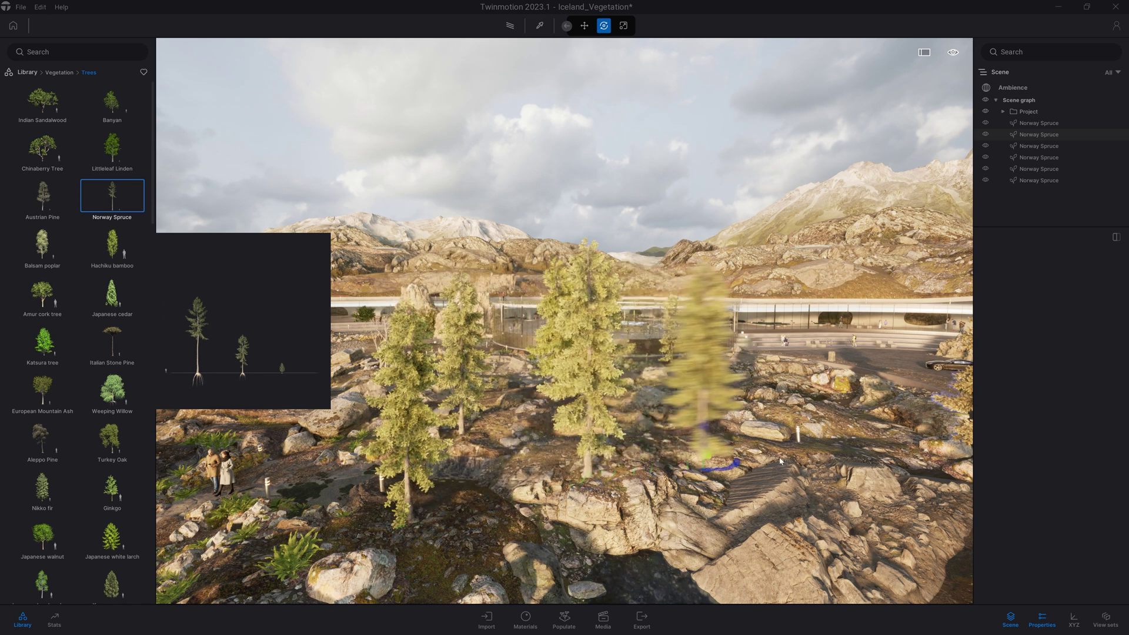
click(815, 461)
click(768, 410)
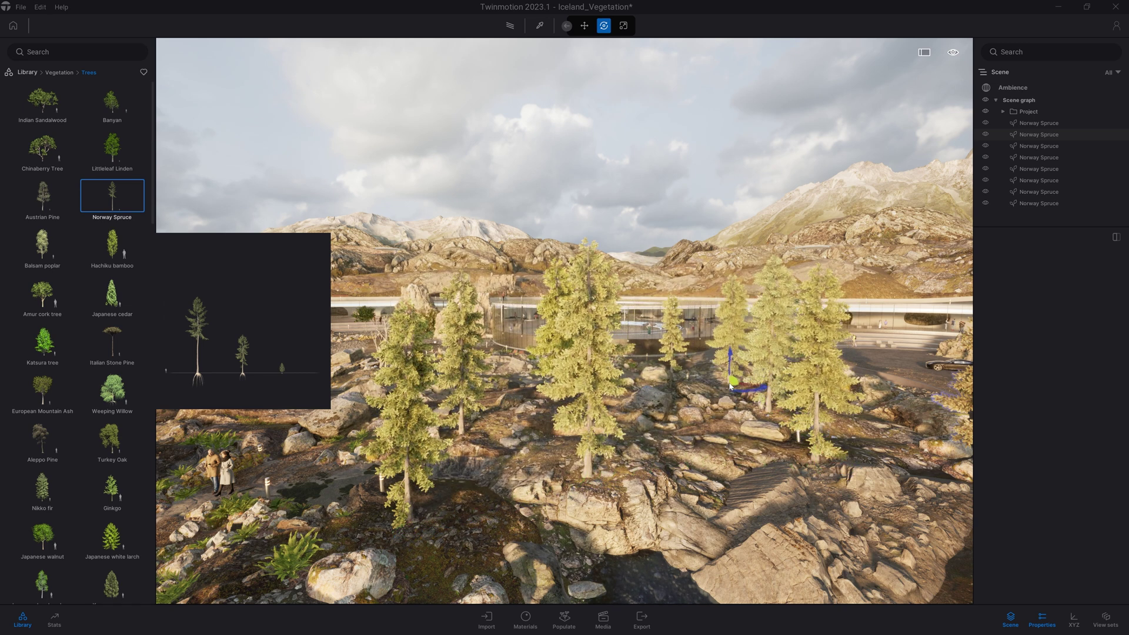
drag(719, 362, 845, 430)
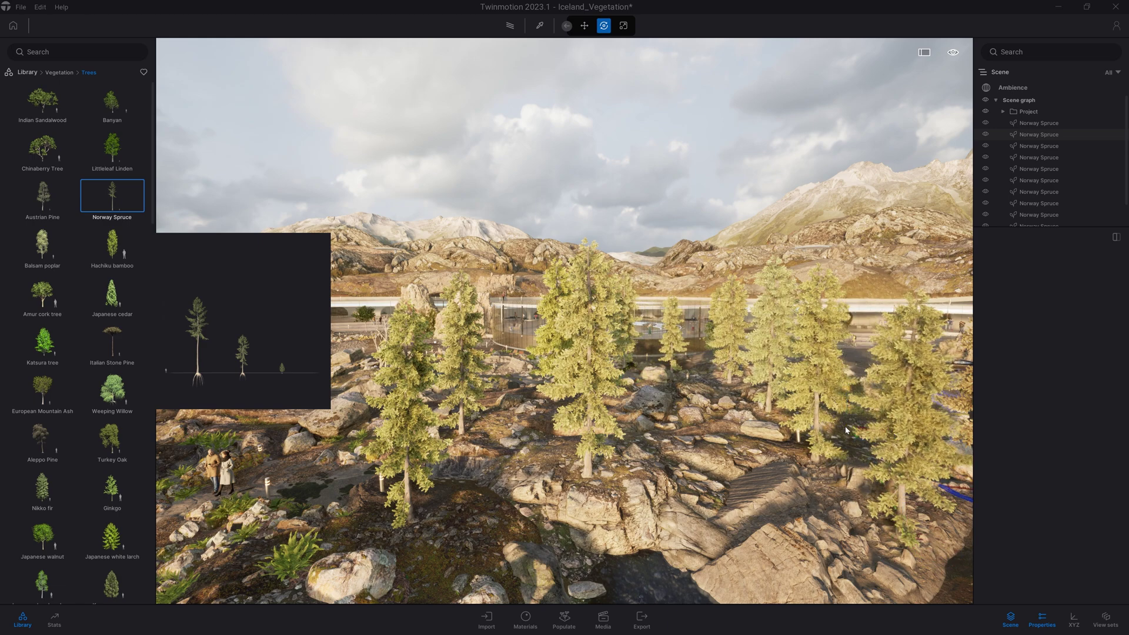
Add Austrian Pine and Koyama spruce to the Norway Spruce selection and scatter the mixed trees over the rocky ground
right_drag(661, 434, 847, 434)
key(a)
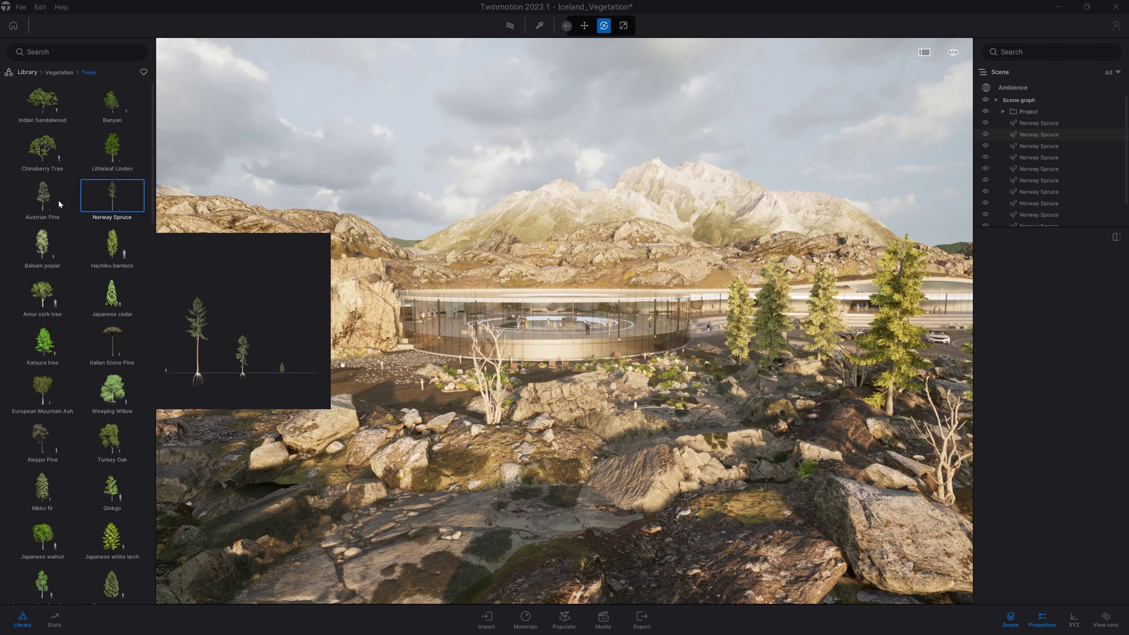
mouse_move(49, 199)
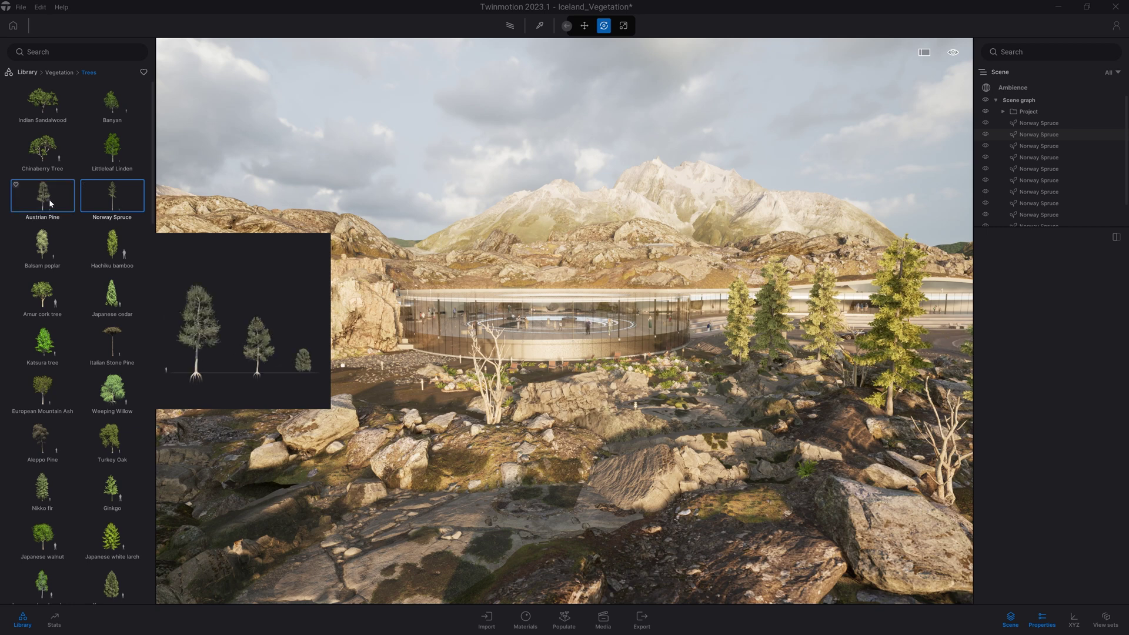
scroll(66, 369, down, 2)
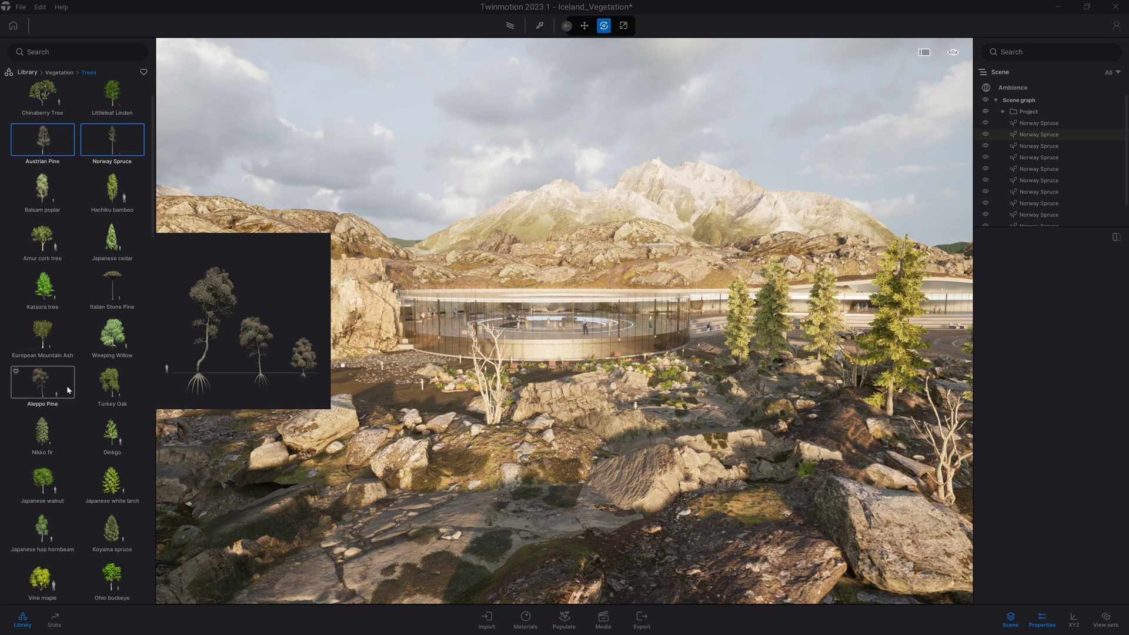
mouse_move(99, 550)
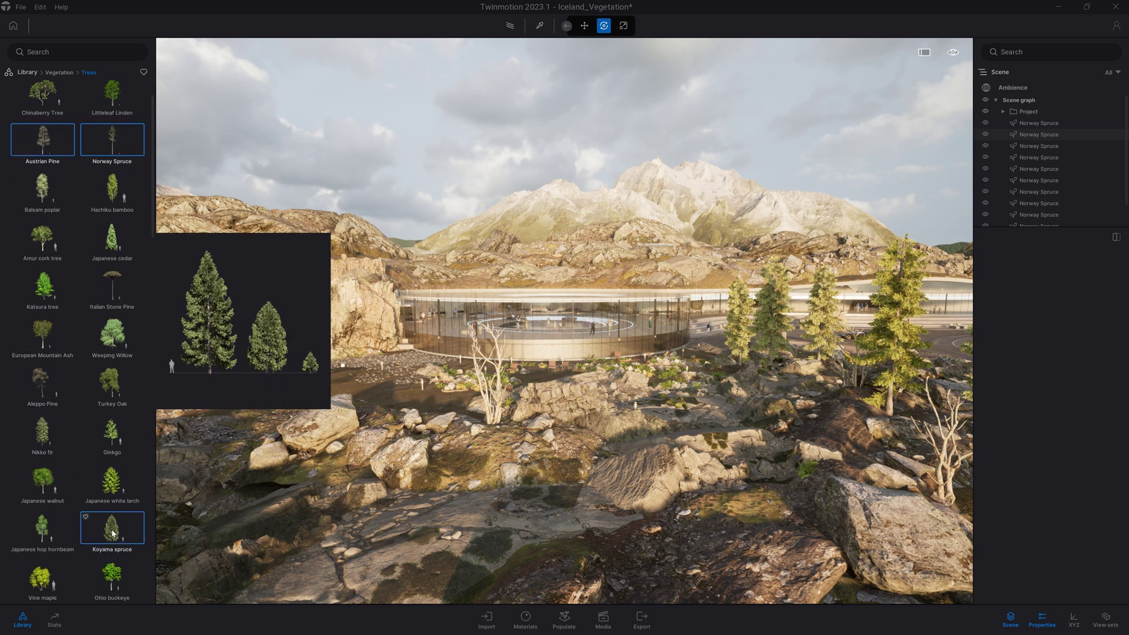
drag(112, 532, 435, 519)
shift+middle_drag(684, 461, 788, 572)
drag(787, 571, 831, 491)
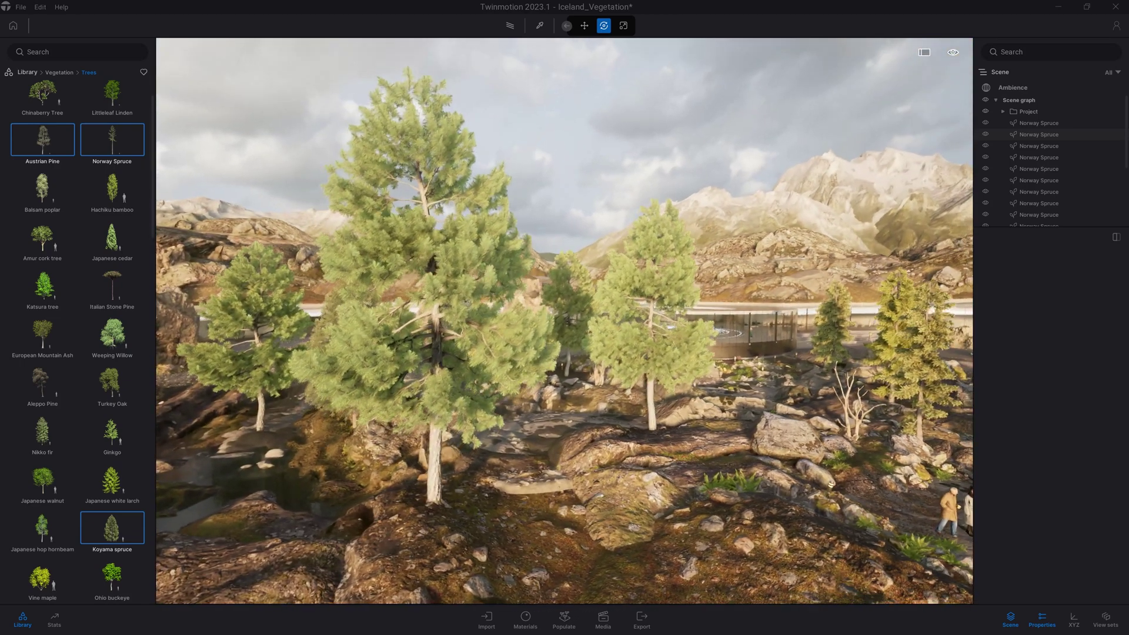
Place three Norway Spruces in a row on the foreground rock beside the pond
key(s)
right_drag(565, 320, 782, 294)
key(w)
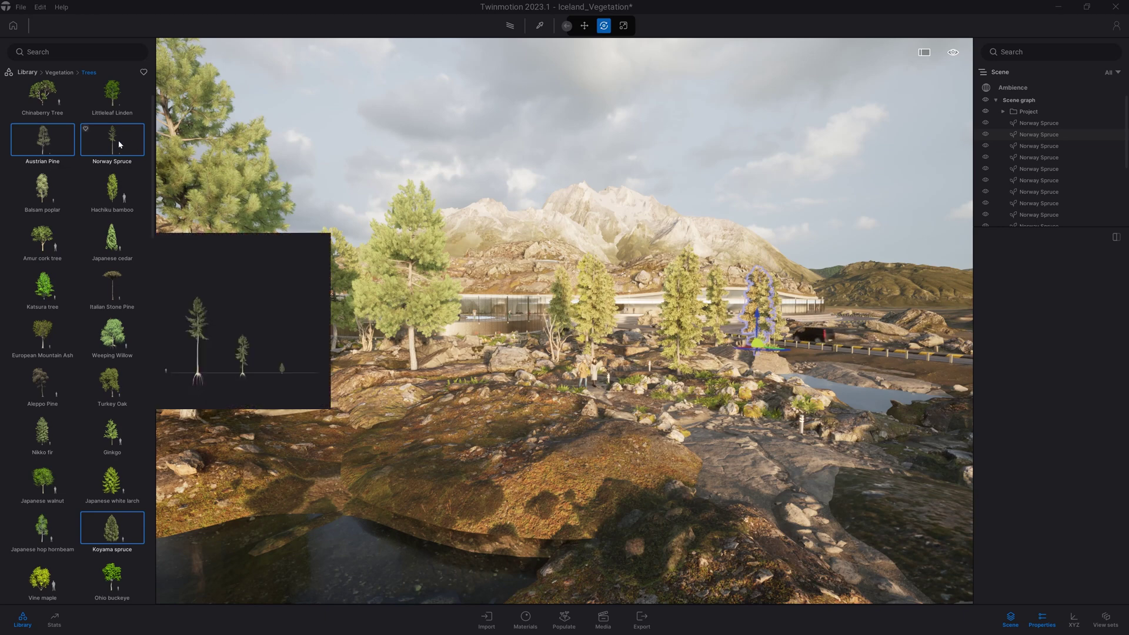
drag(122, 144, 334, 336)
drag(445, 425, 475, 487)
shift+middle_drag(475, 411, 506, 409)
shift+middle_drag(659, 459, 591, 459)
shift+middle_drag(336, 451, 165, 452)
click(341, 500)
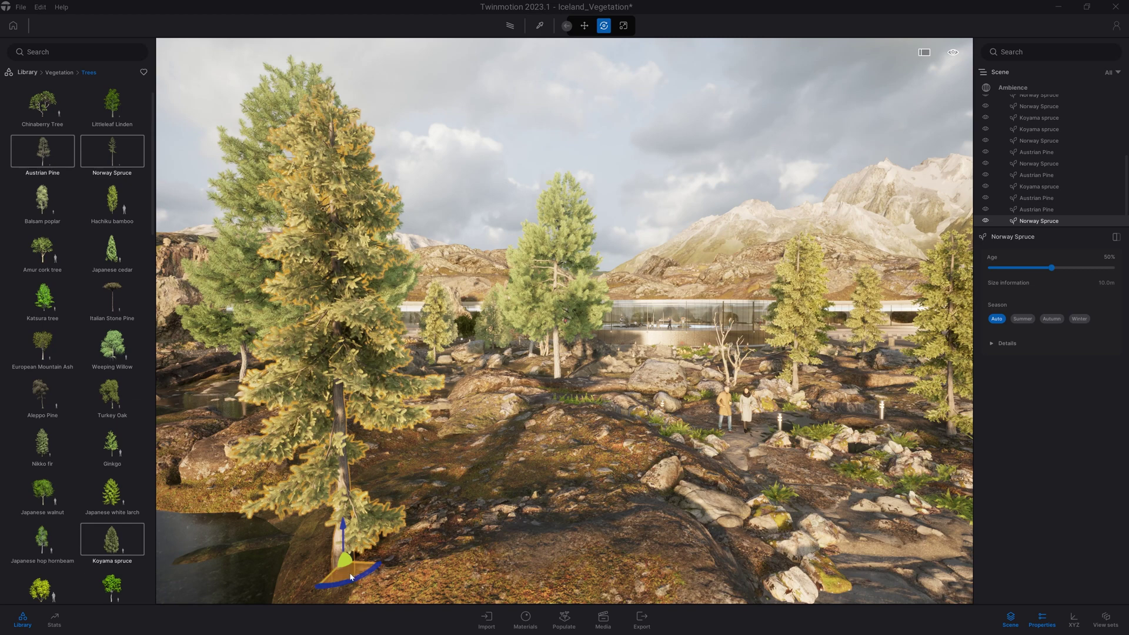
drag(344, 568, 422, 519)
drag(112, 167, 778, 520)
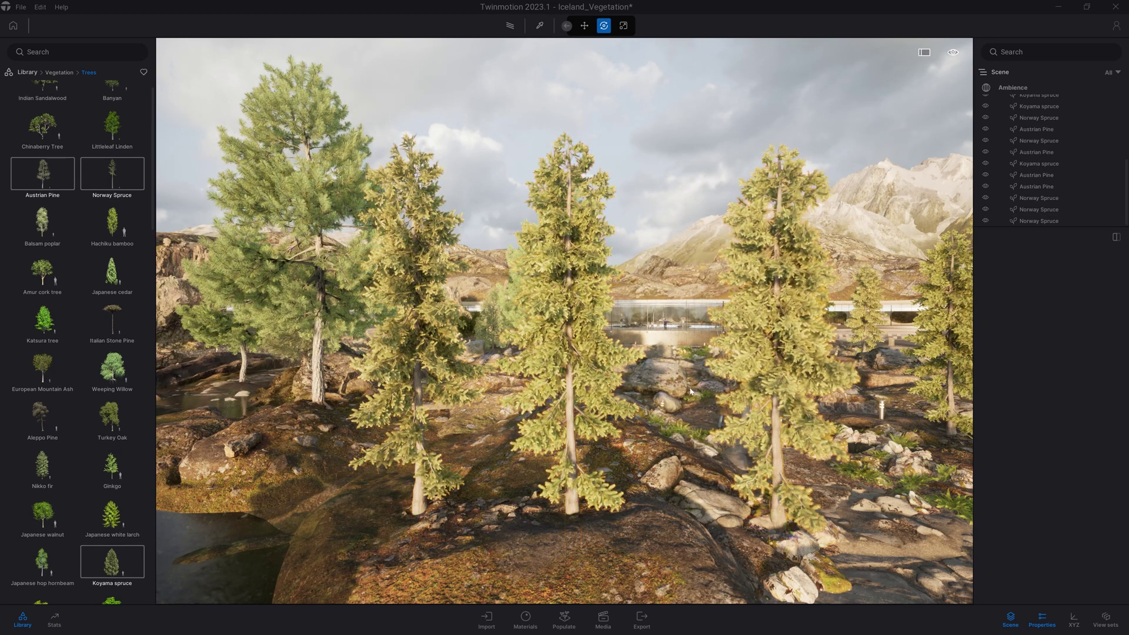
Set the age of the foreground Norway Spruce nearest the pond to 0%
click(414, 318)
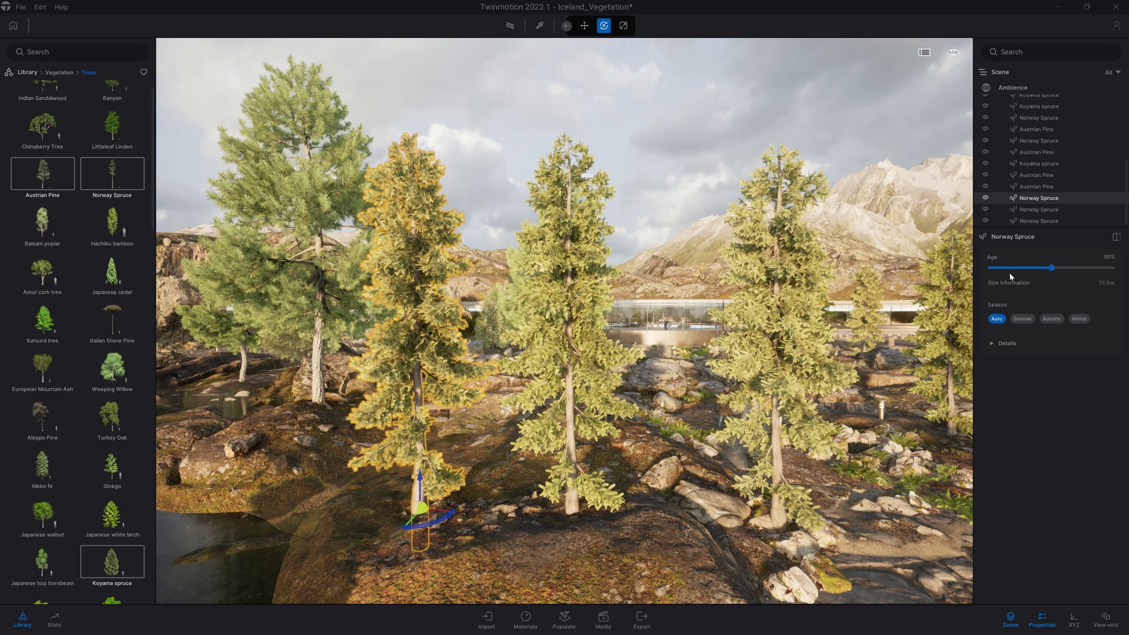
mouse_move(1052, 267)
mouse_down()
mouse_move(1071, 267)
mouse_move(1045, 268)
mouse_up()
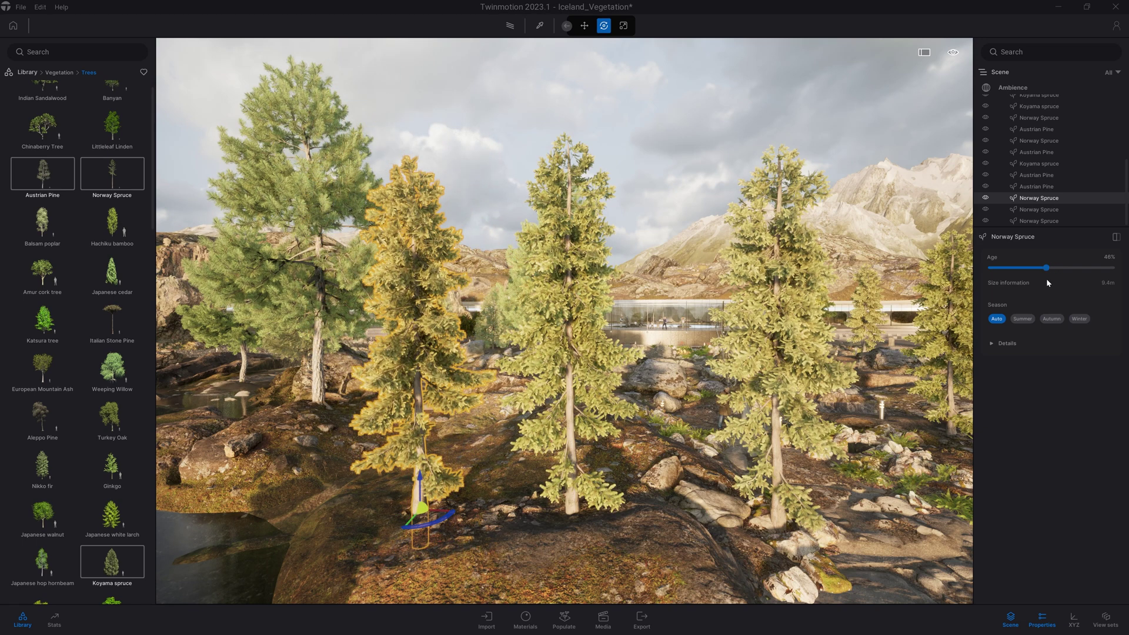
drag(1046, 269, 953, 294)
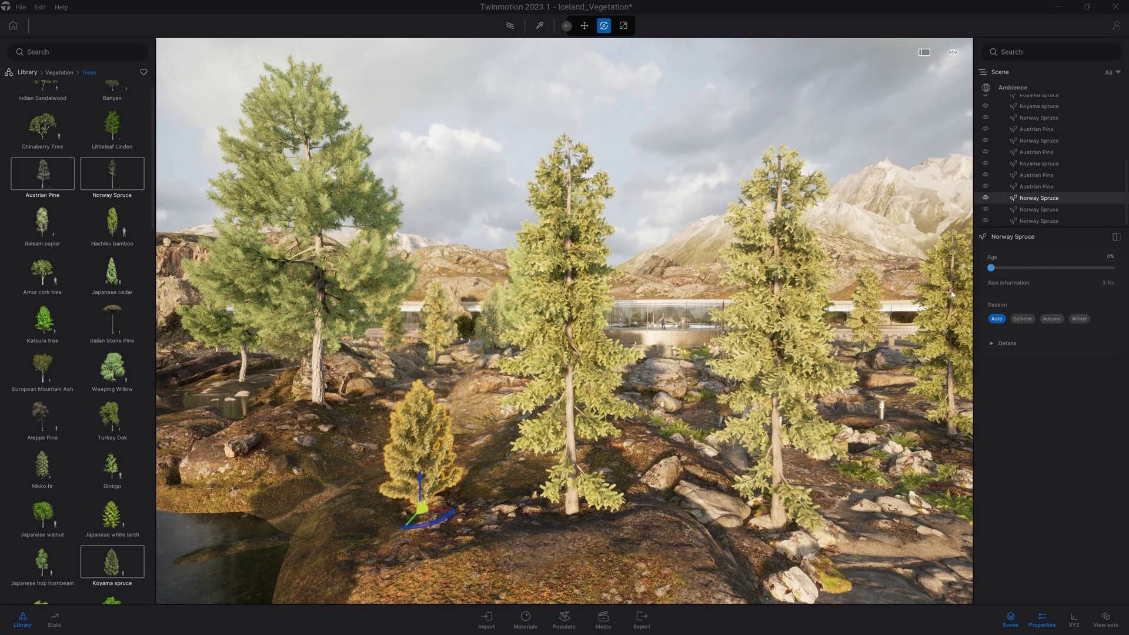
Set the age of the foreground Norway Spruce nearest the stone path to the maximum and deselect it
click(782, 275)
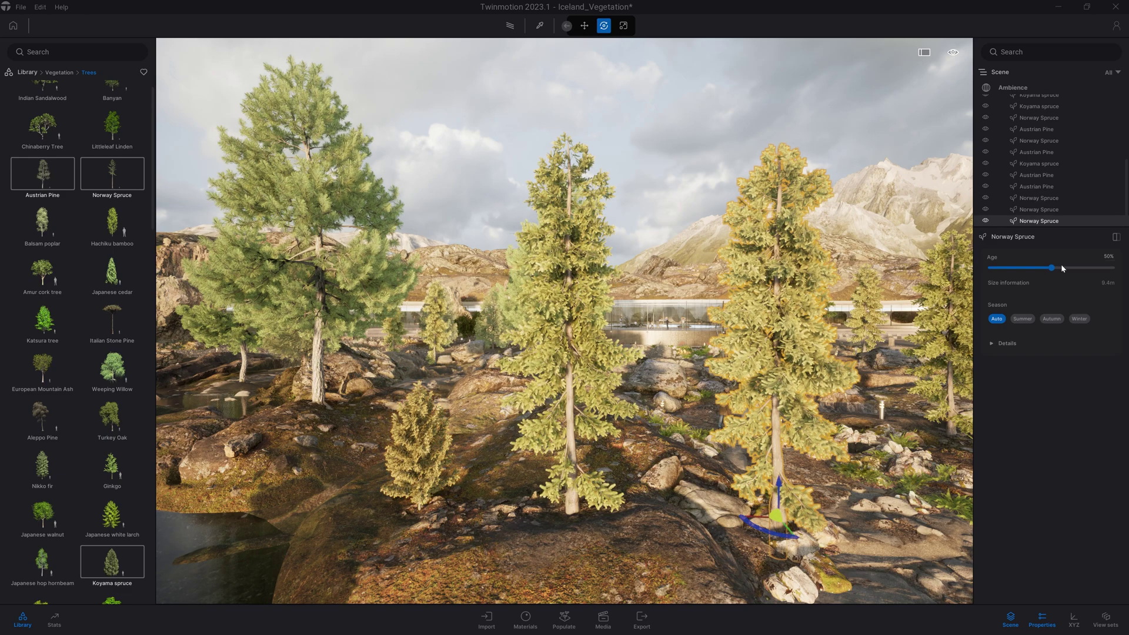
drag(1055, 268, 1116, 268)
key(Escape)
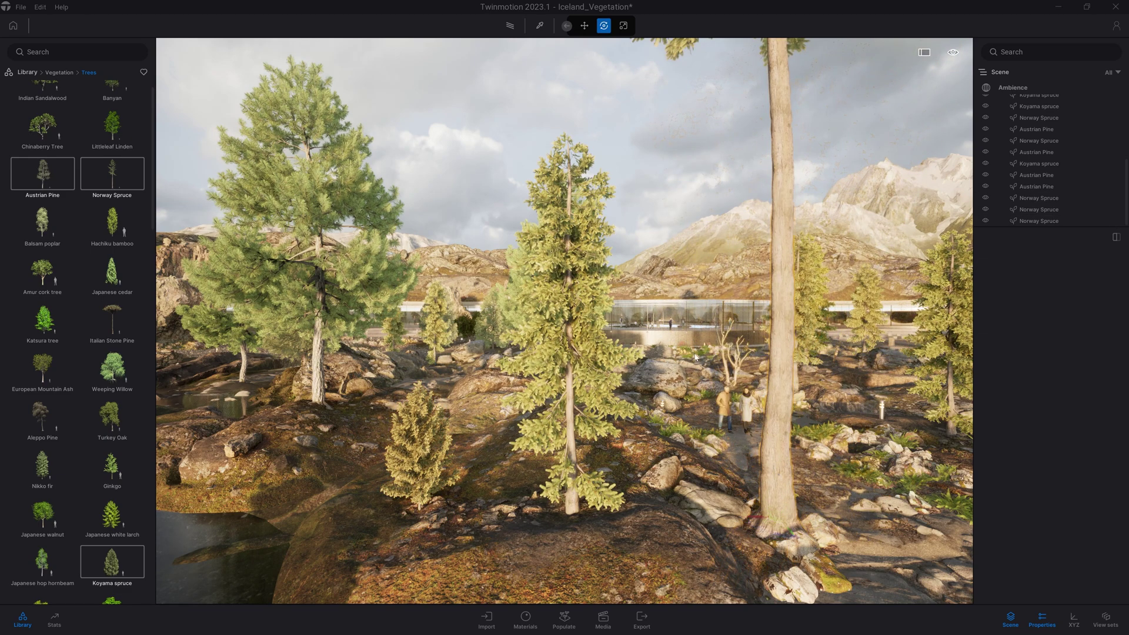
Examine how the young, medium and fully aged Norway Spruces compare in size from near and far viewpoints
key(s)
key(e)
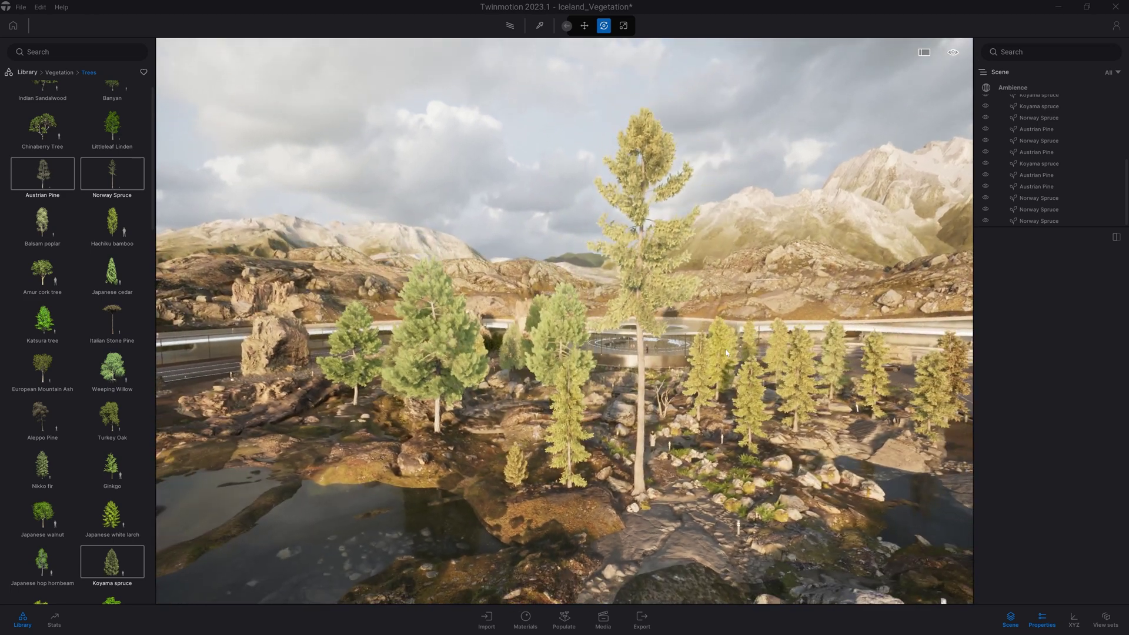
key(w)
right_drag(726, 350, 759, 326)
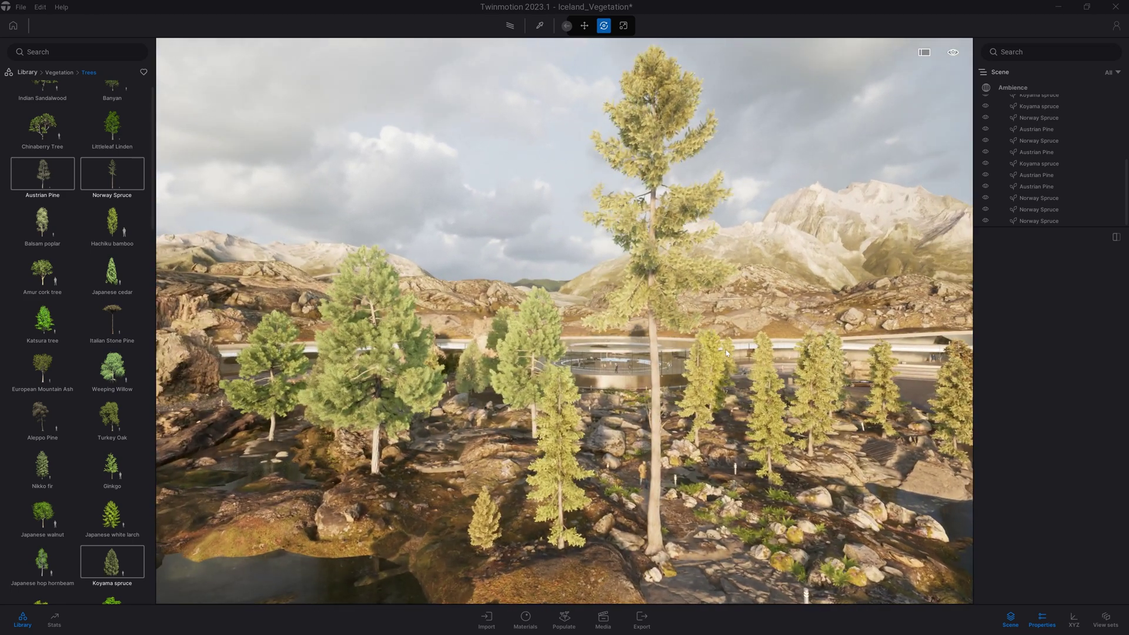
right_drag(646, 469, 626, 507)
shift+middle_drag(572, 518, 634, 504)
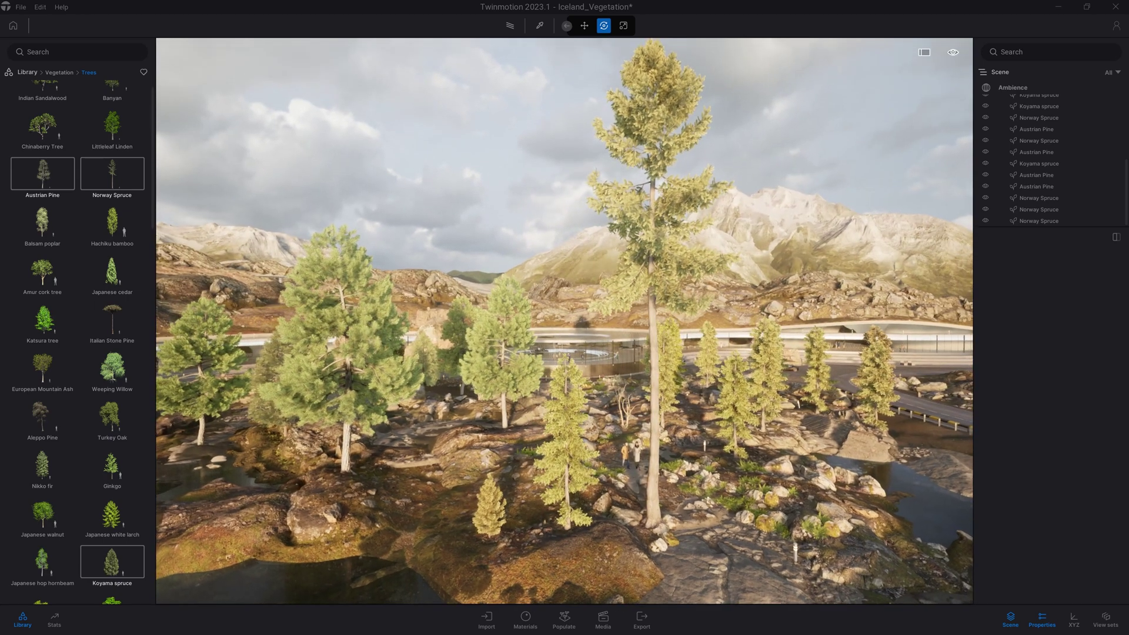
right_drag(651, 312, 650, 304)
key(w)
right_drag(641, 378, 458, 361)
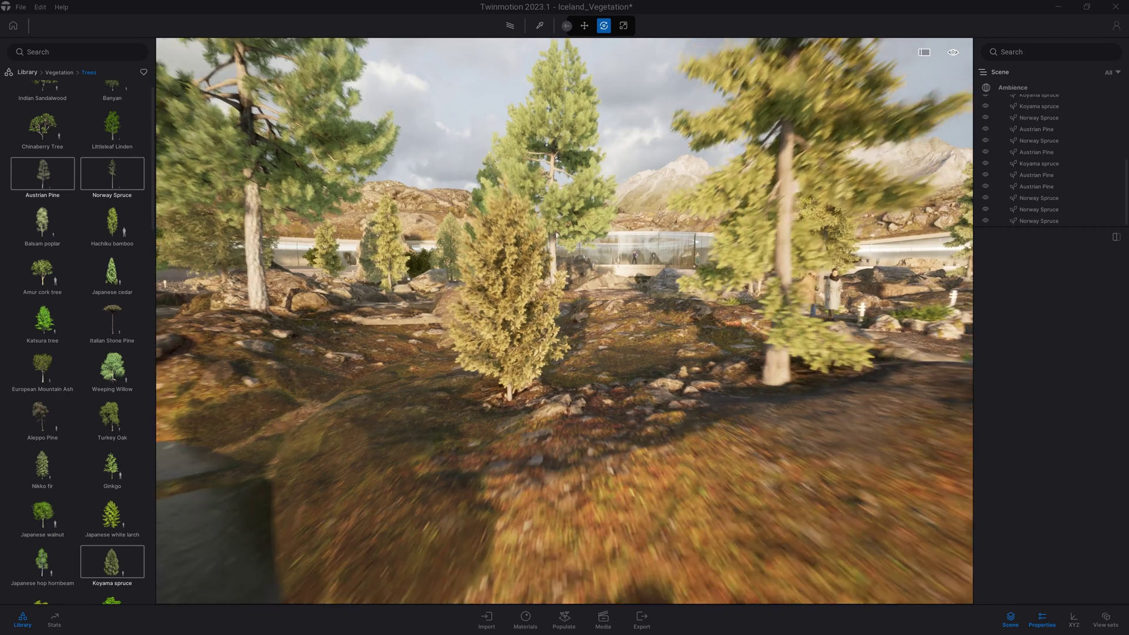
scroll(580, 375, down, 10)
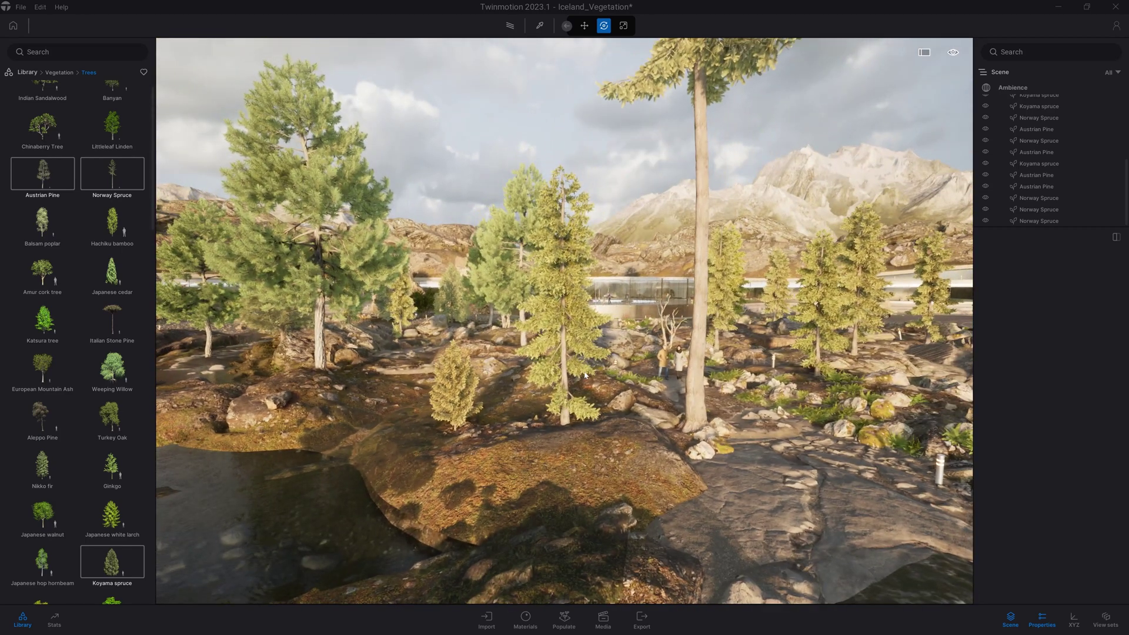
key(s)
right_drag(582, 354, 577, 342)
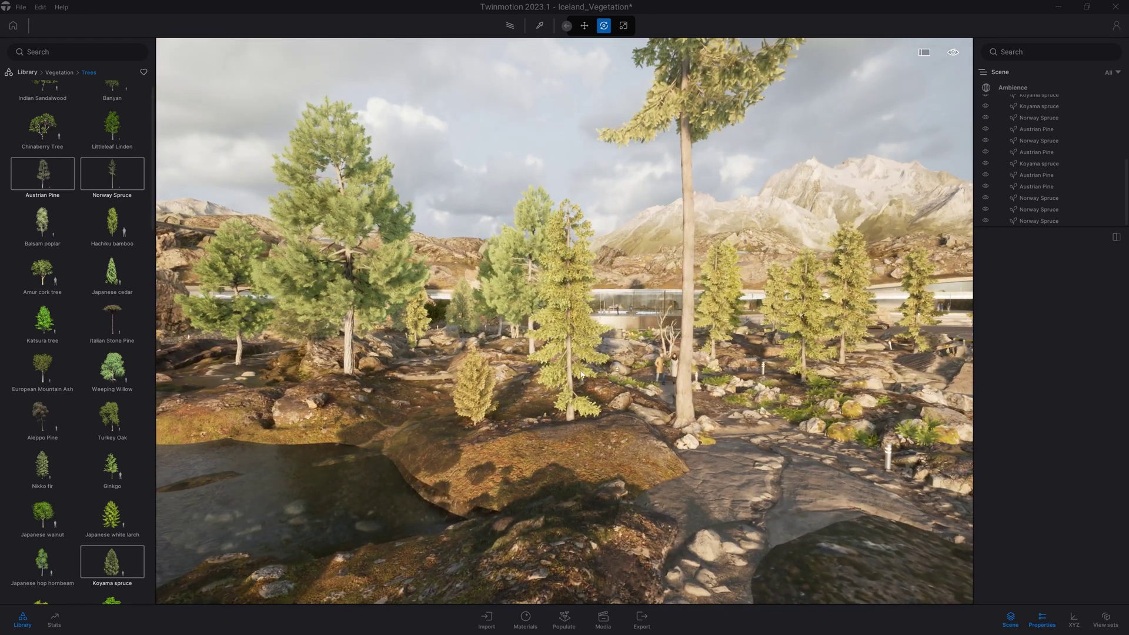
right_drag(666, 375, 676, 368)
key(s)
key(e)
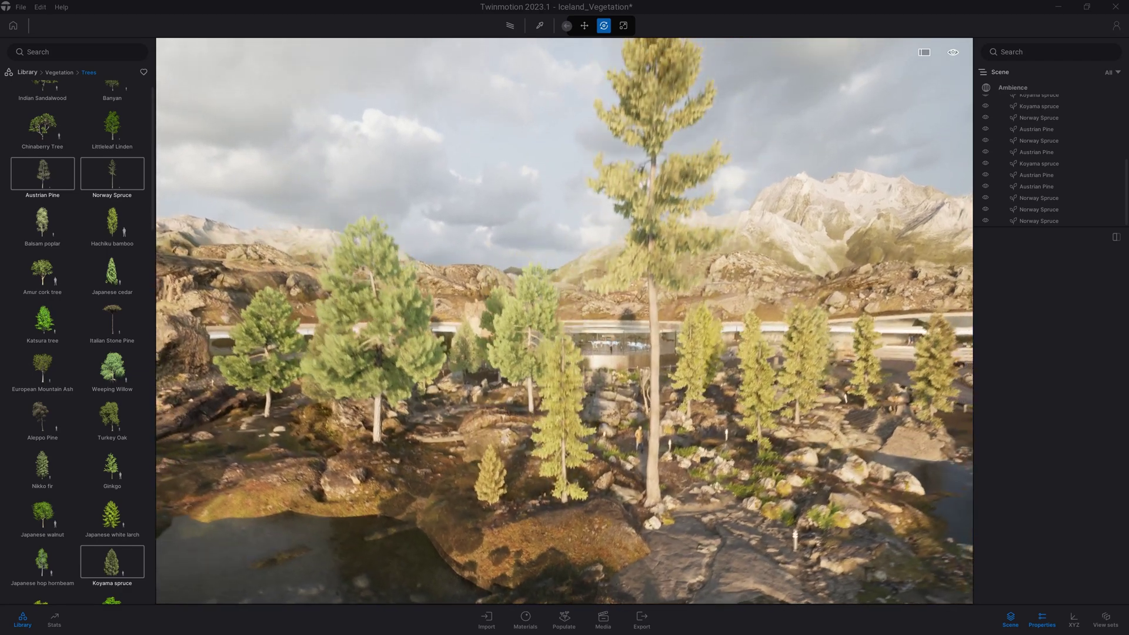
mouse_move(645, 511)
shift+middle_down()
mouse_move(670, 512)
mouse_move(644, 512)
shift+middle_up()
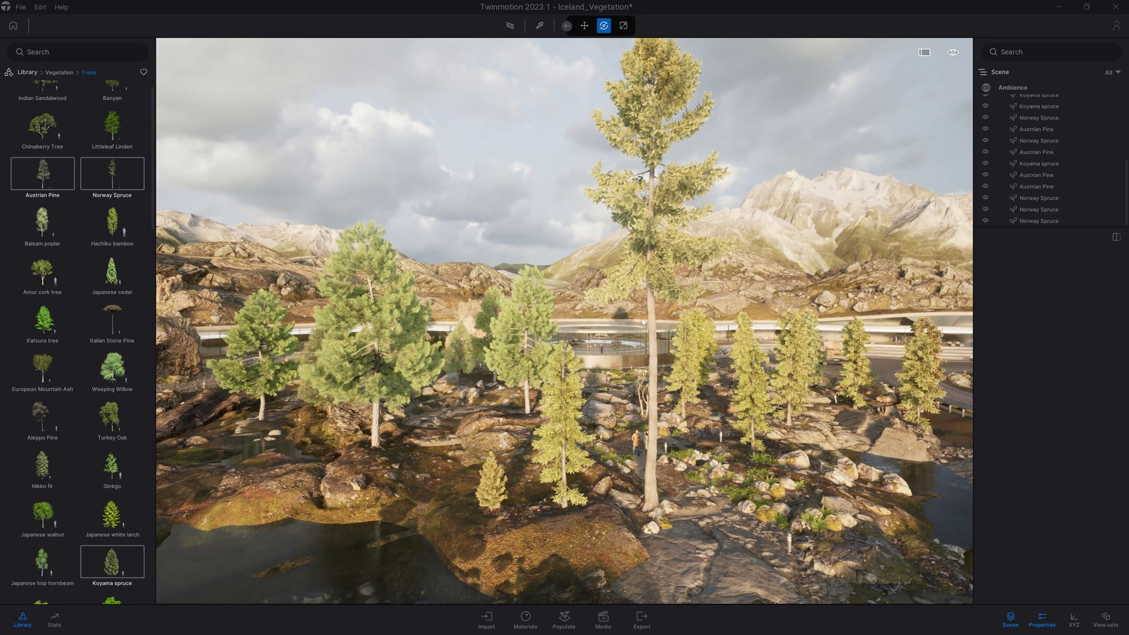
shift+middle_drag(650, 511, 617, 511)
right_drag(616, 512, 616, 525)
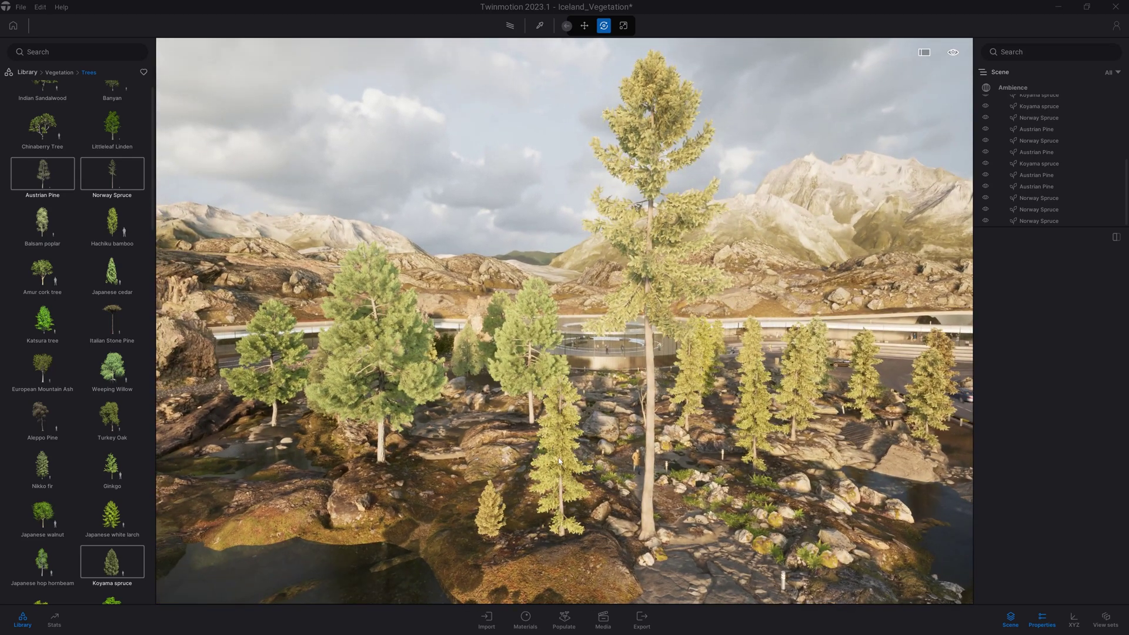
Find the Apple Tree in the library and place one on the rock beside the stone path
click(559, 461)
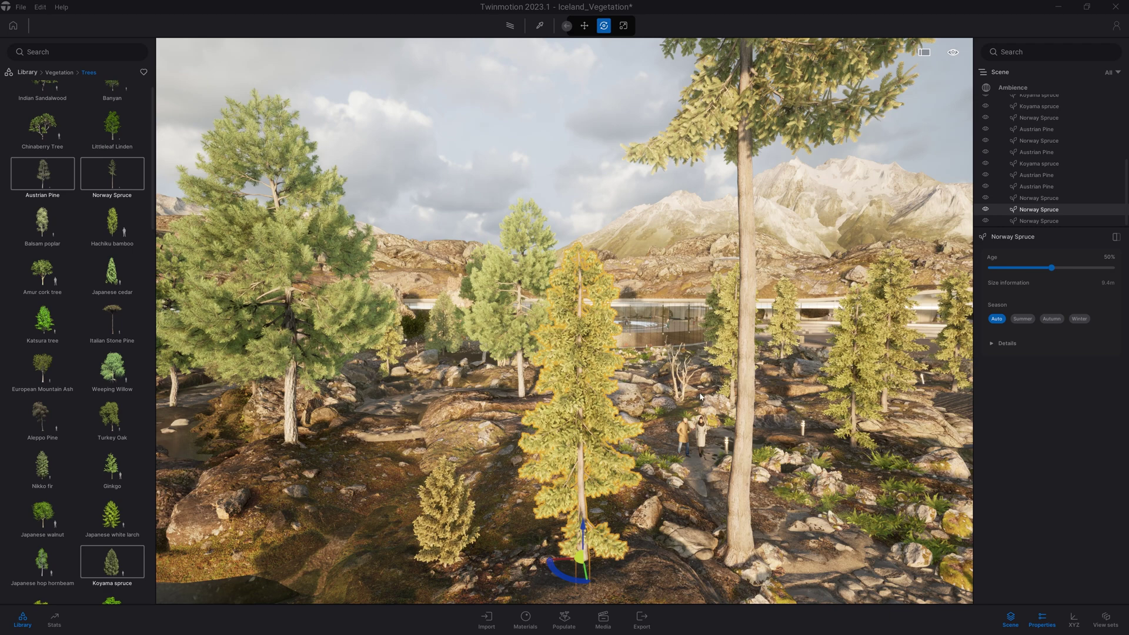
key(Escape)
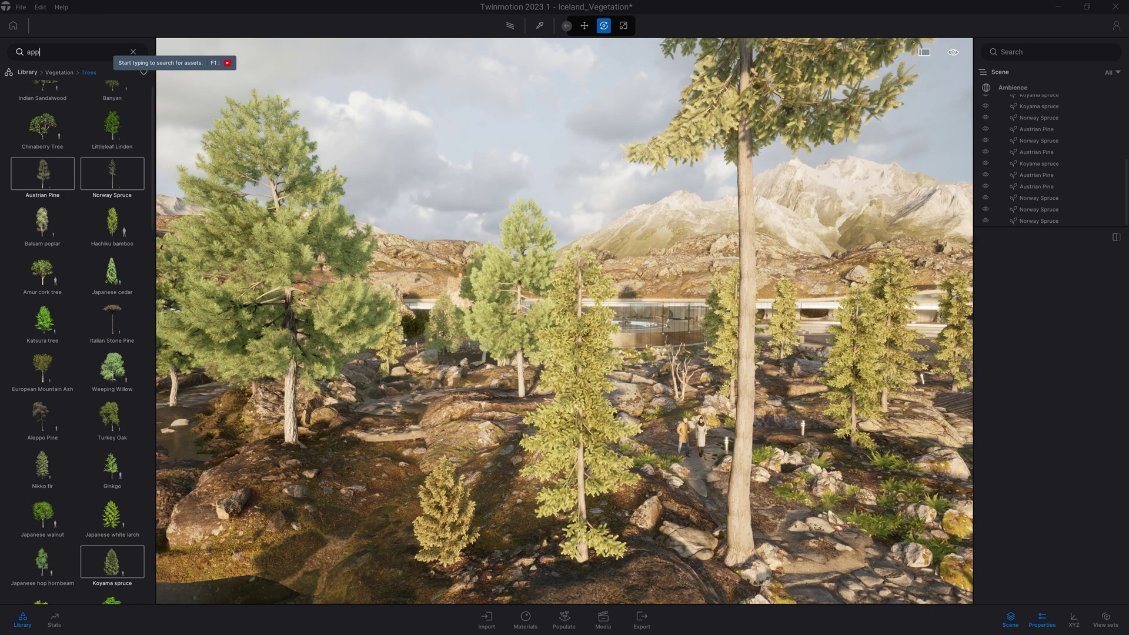
text(le)
key(Return)
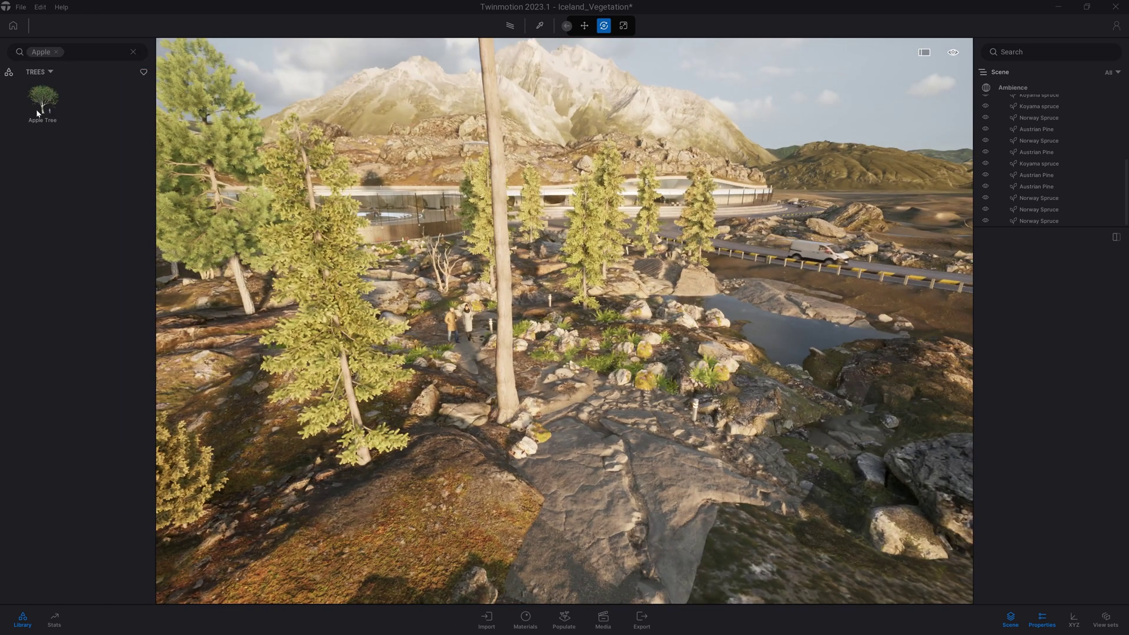
drag(613, 345, 764, 461)
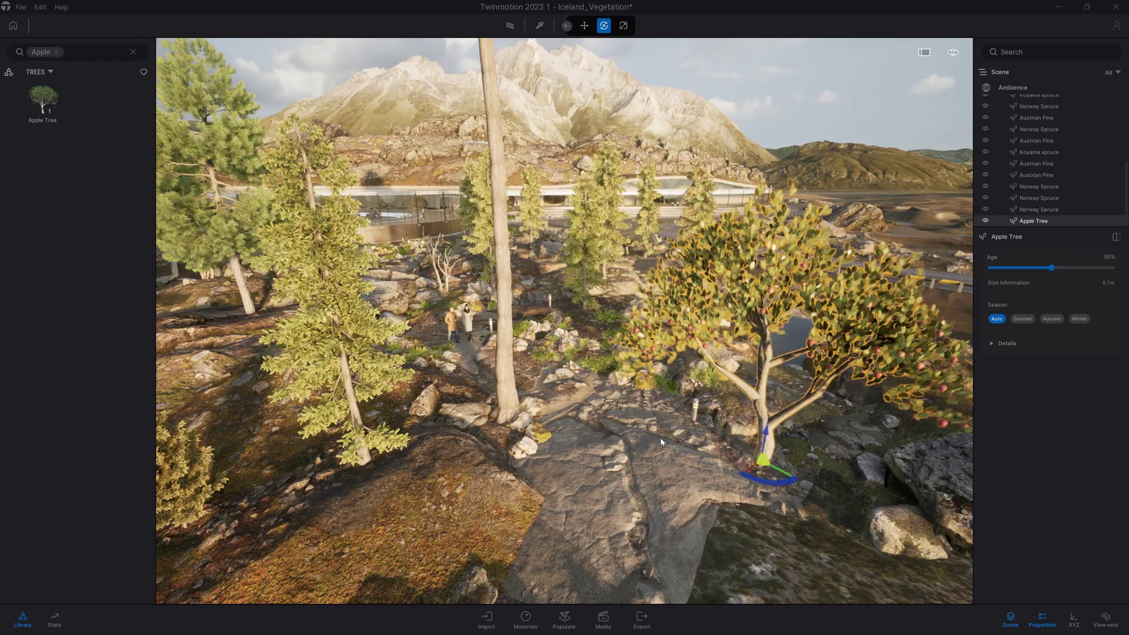
Preview the Autumn and Winter seasons on the Apple Tree and set its season to Summer
key(d)
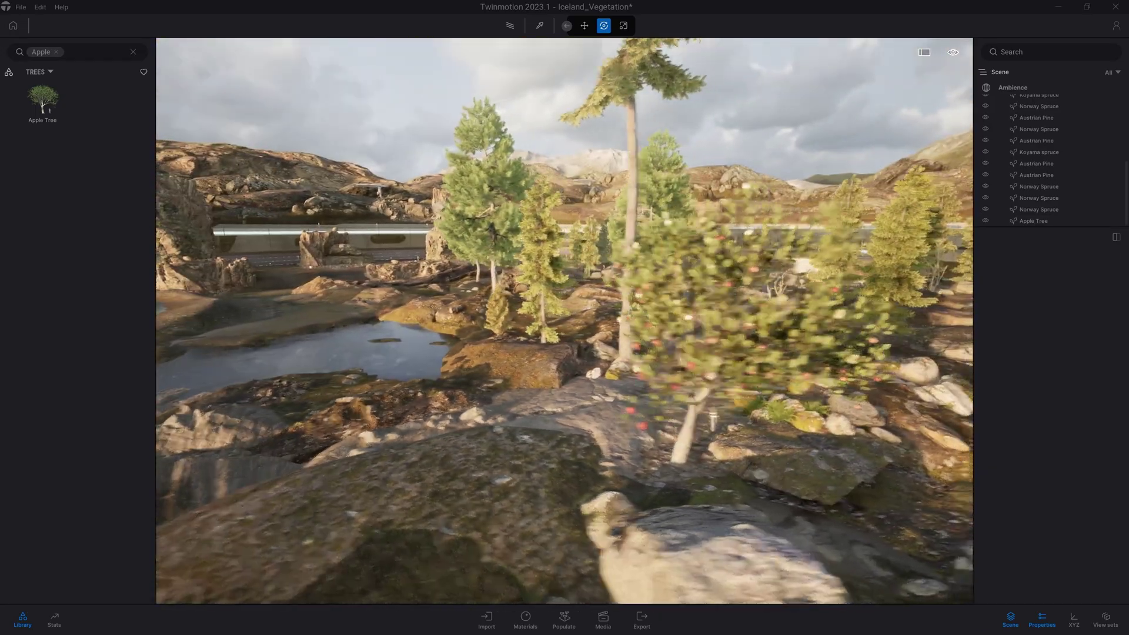
key(w)
key(a)
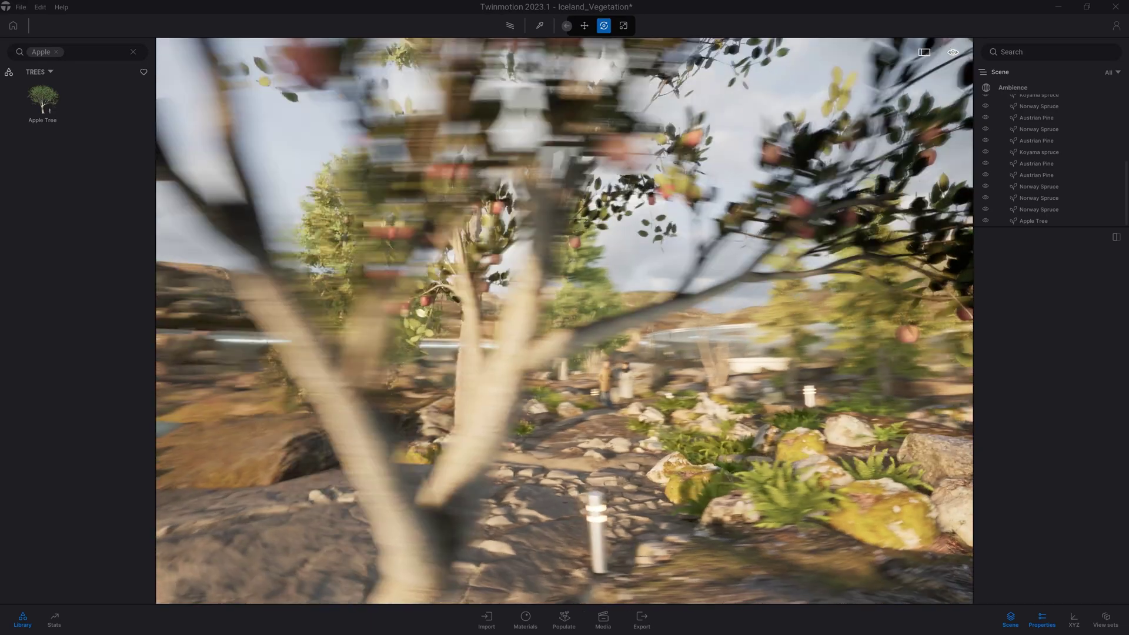
key(a)
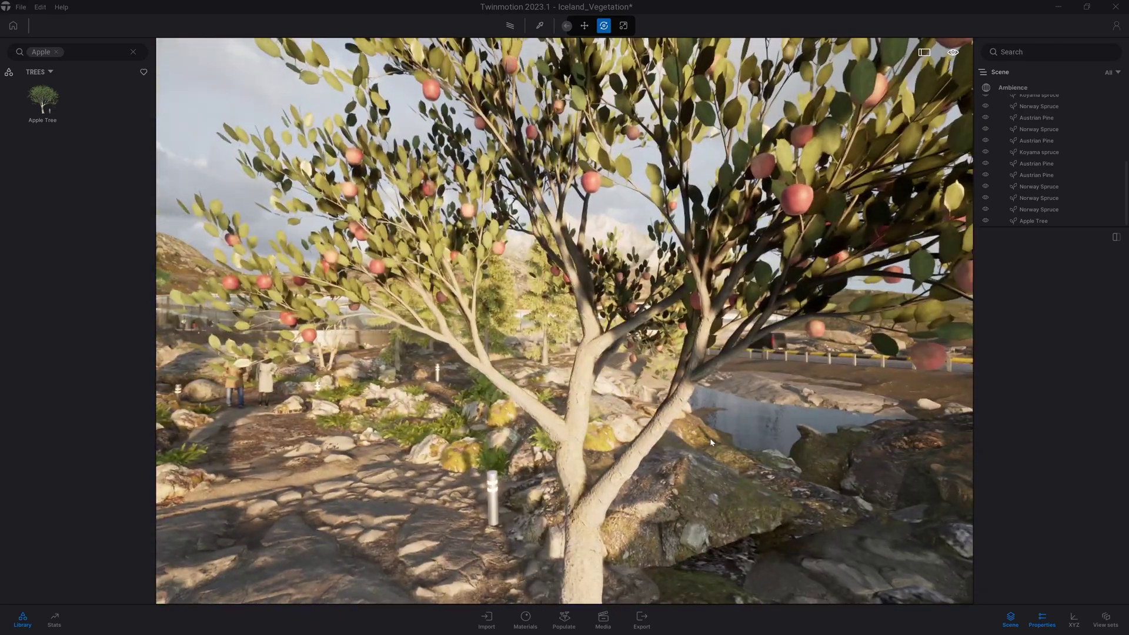
click(590, 351)
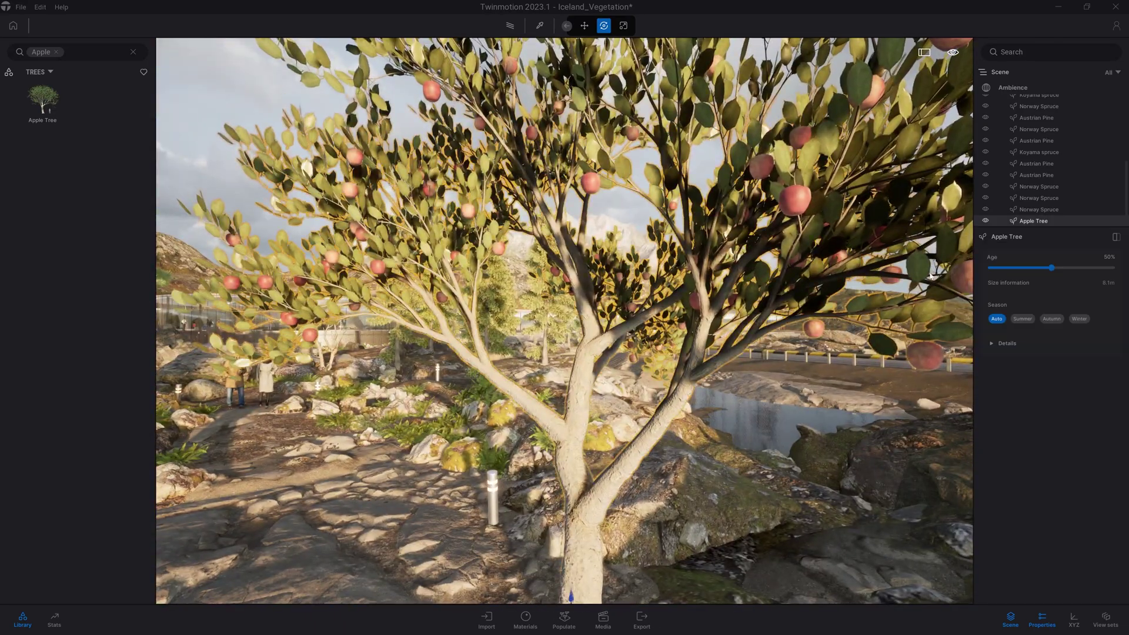
click(1052, 319)
click(1079, 319)
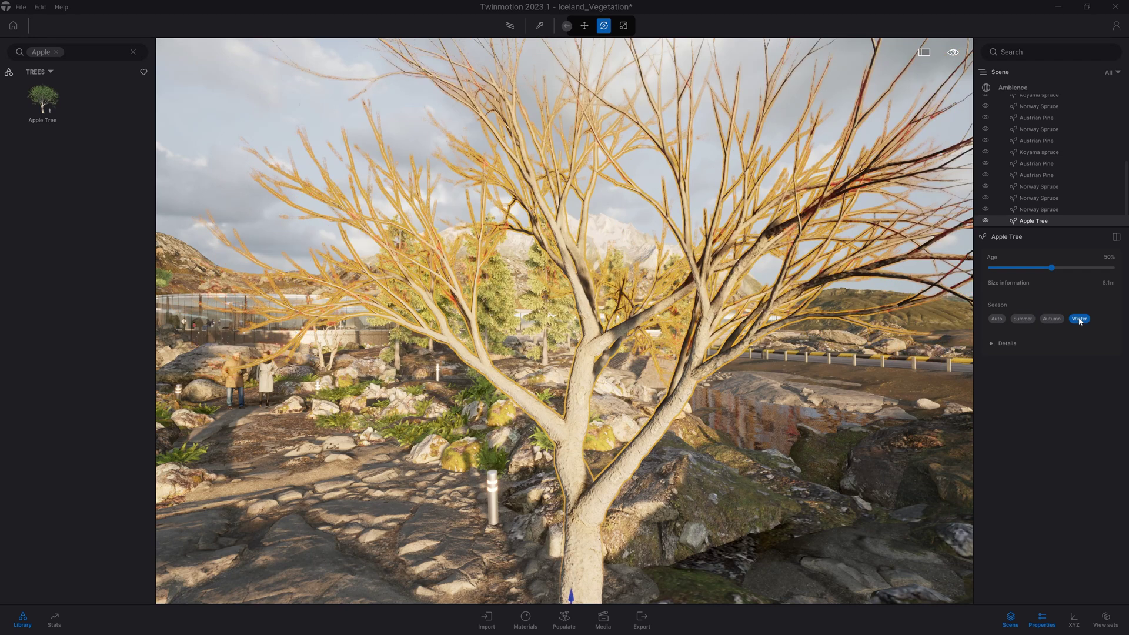
click(1051, 319)
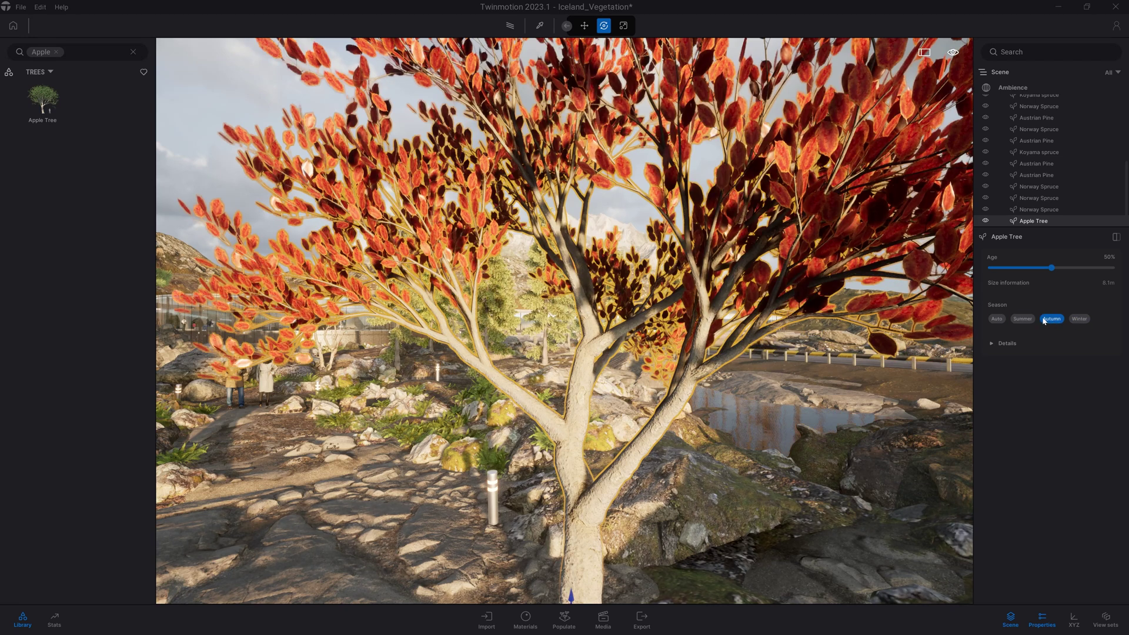
click(1023, 318)
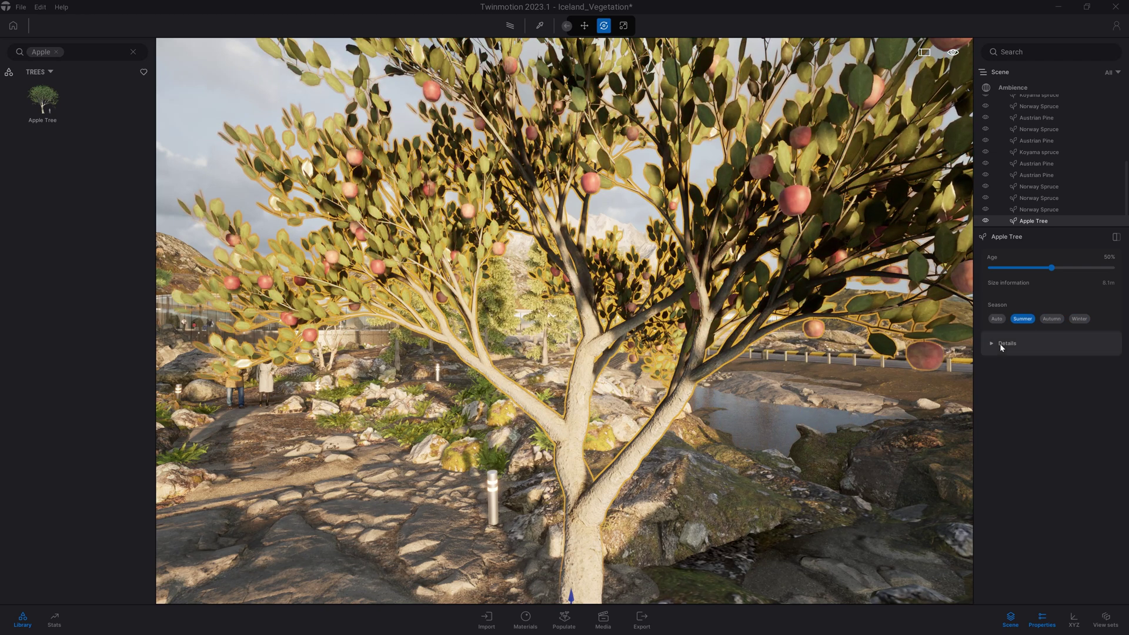
Review the Apple Tree's detail options for leaves tint, bark tint, growth and wind, and deselect it
click(1000, 344)
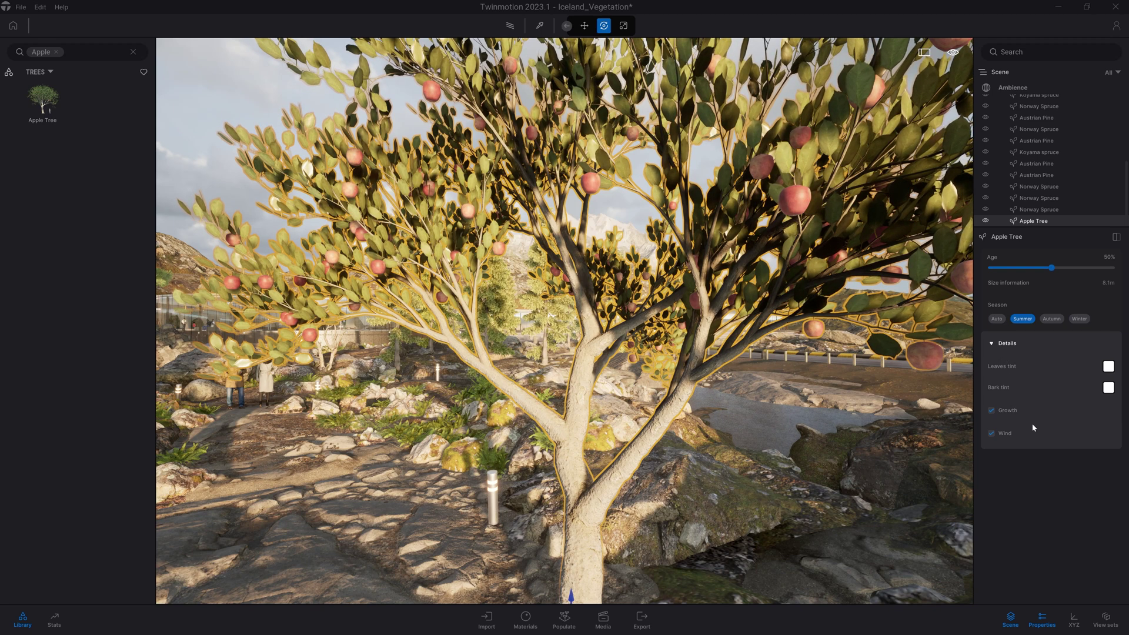
click(735, 410)
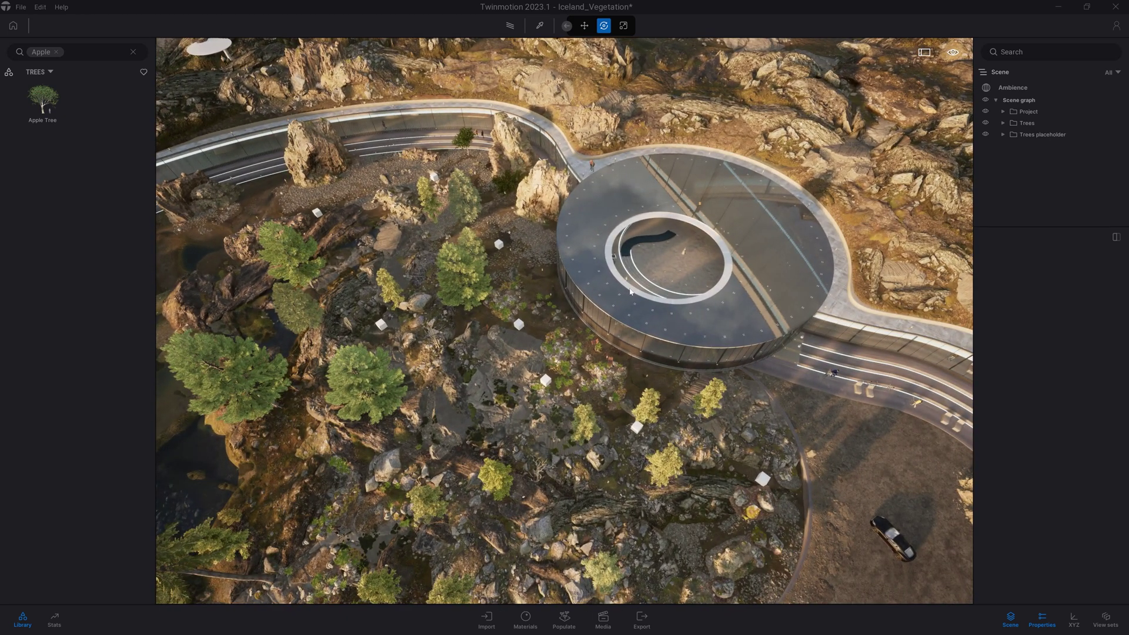
Replace the objects in the Trees placeholder container with the Indian Sandalwood from the library and deselect the new trees
click(1052, 135)
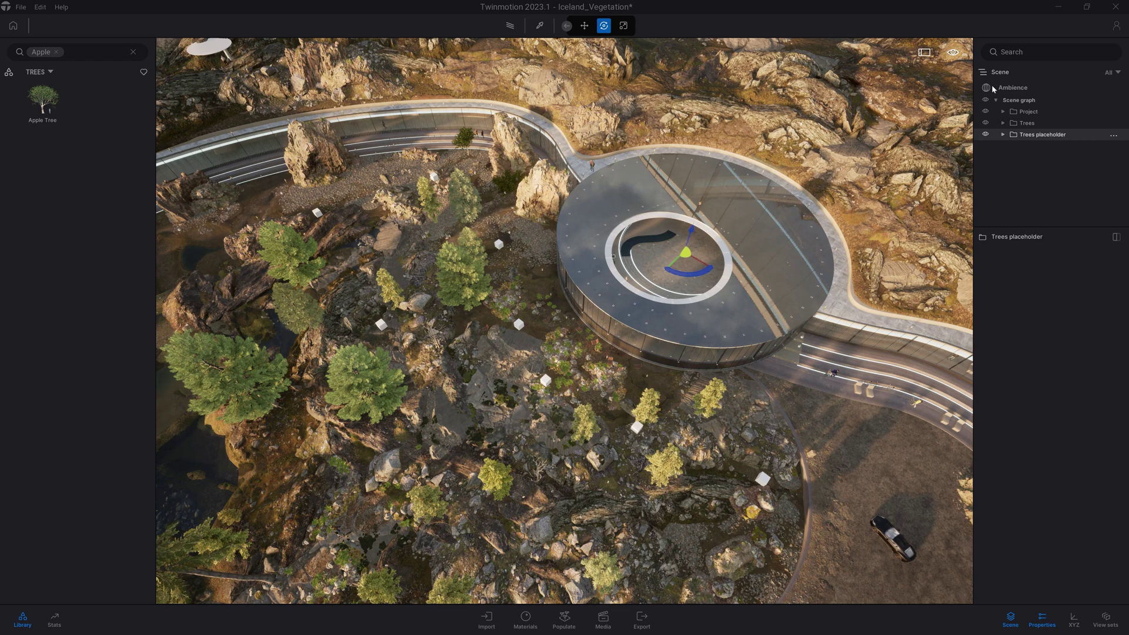
click(1030, 141)
right_click(999, 135)
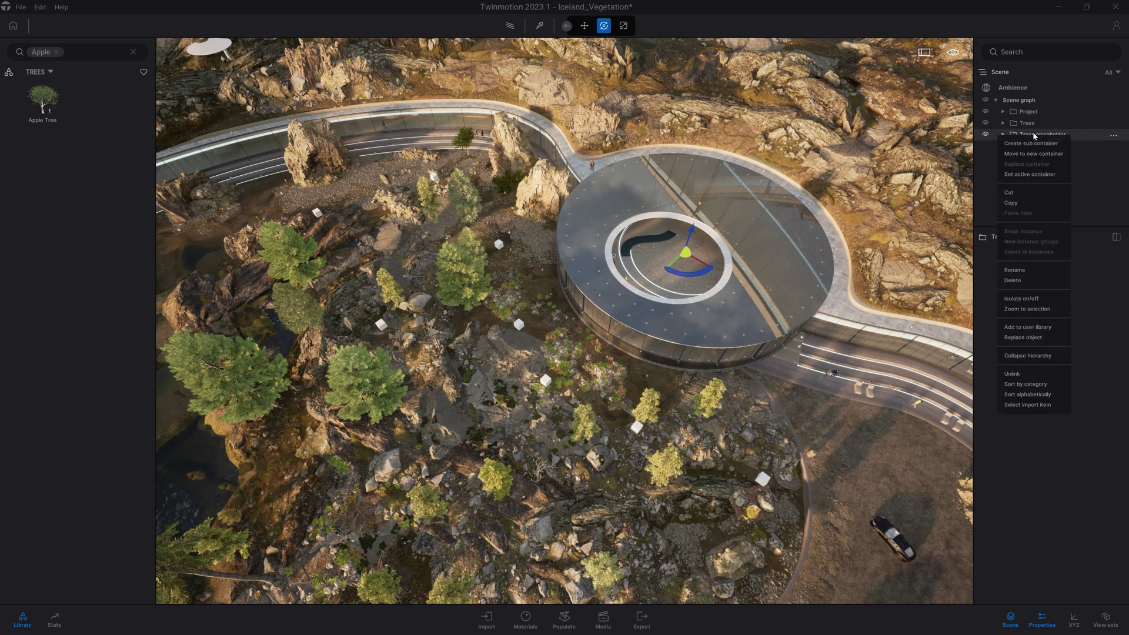
click(1028, 337)
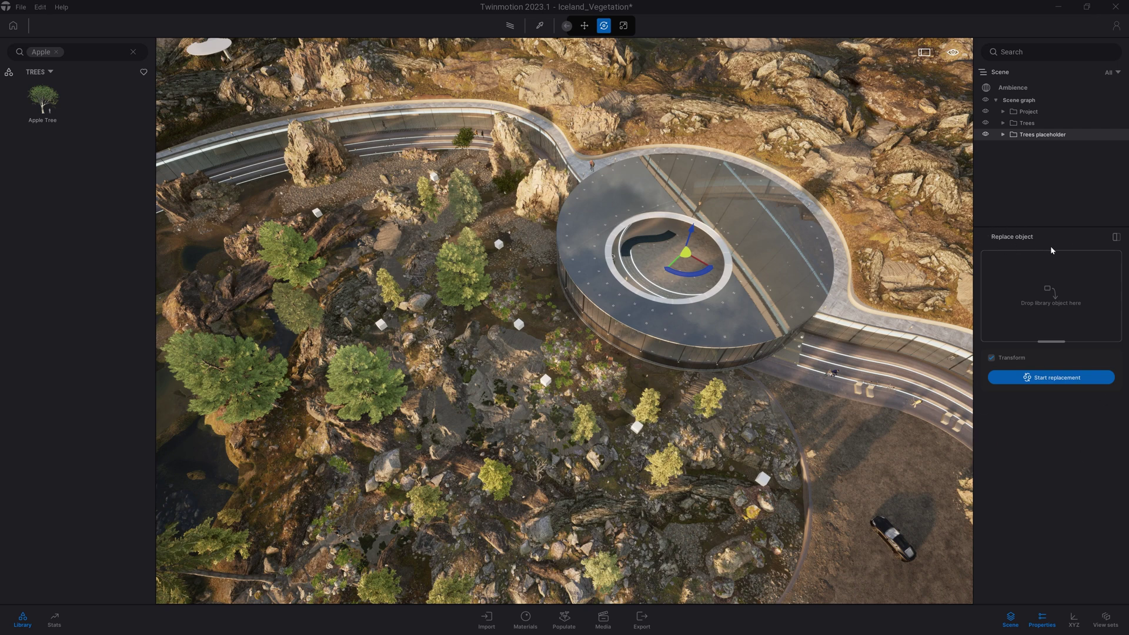
click(133, 53)
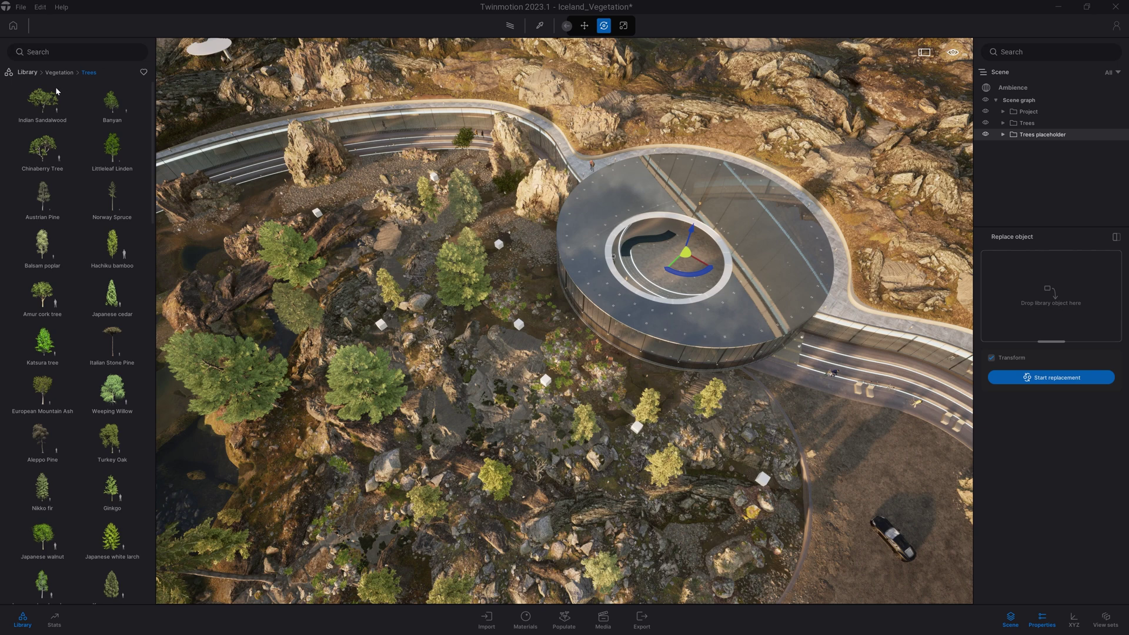
mouse_move(50, 121)
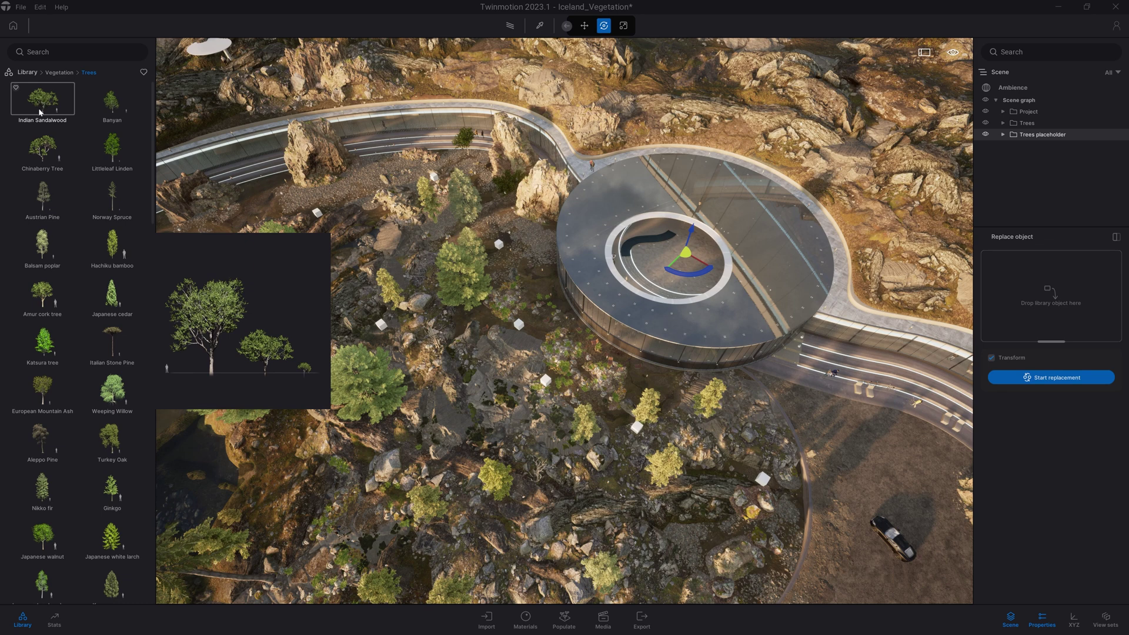
drag(88, 100, 1042, 274)
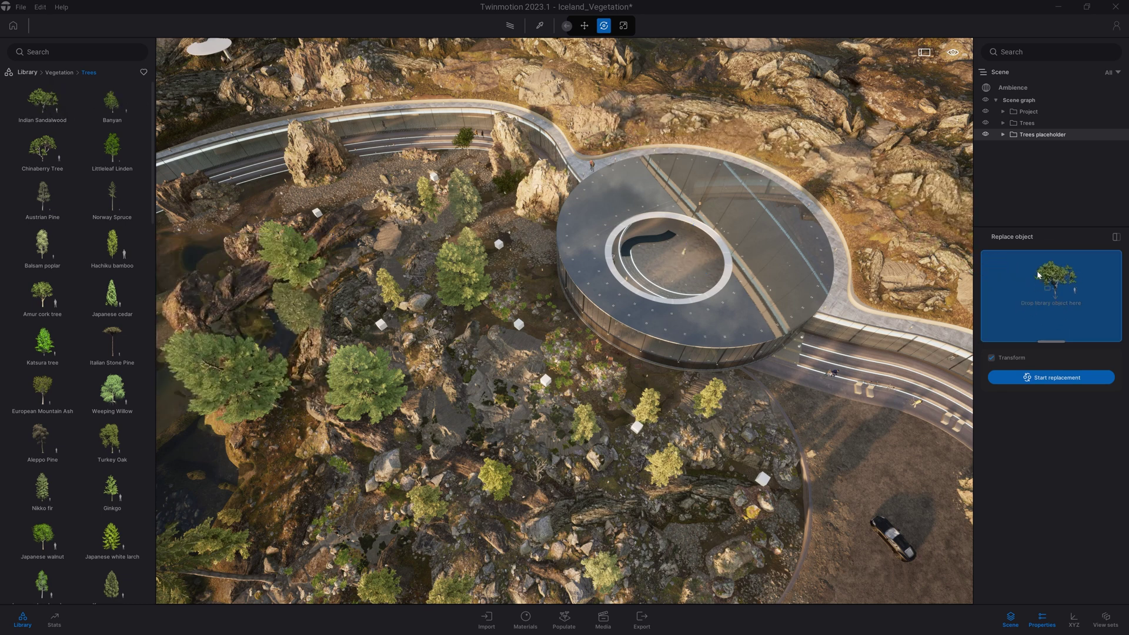
drag(1069, 314, 1072, 314)
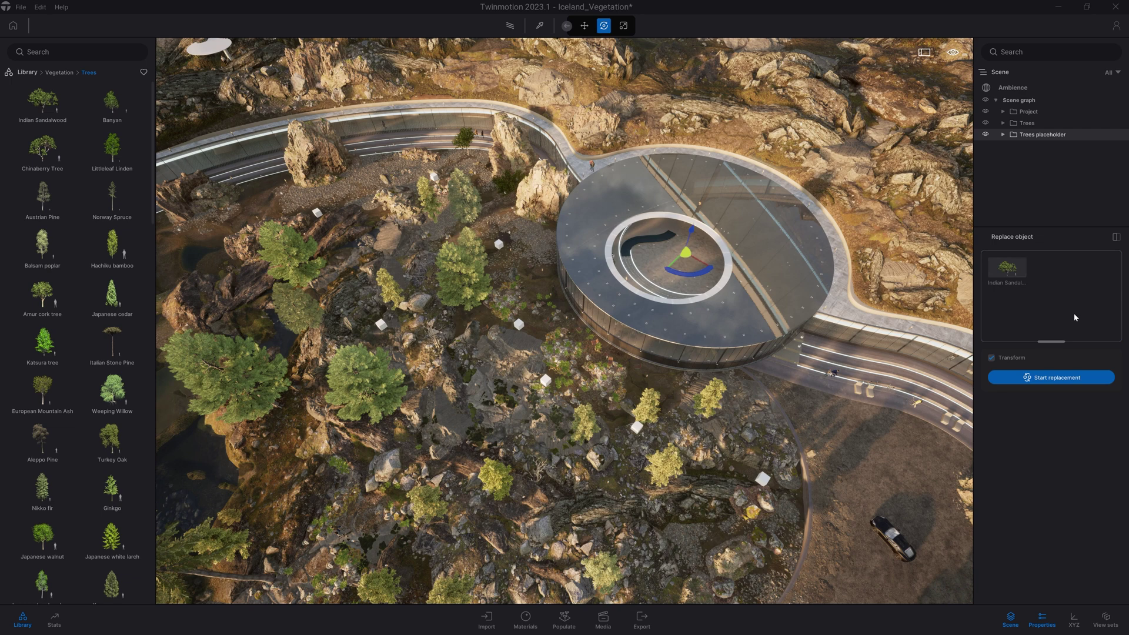
click(1059, 378)
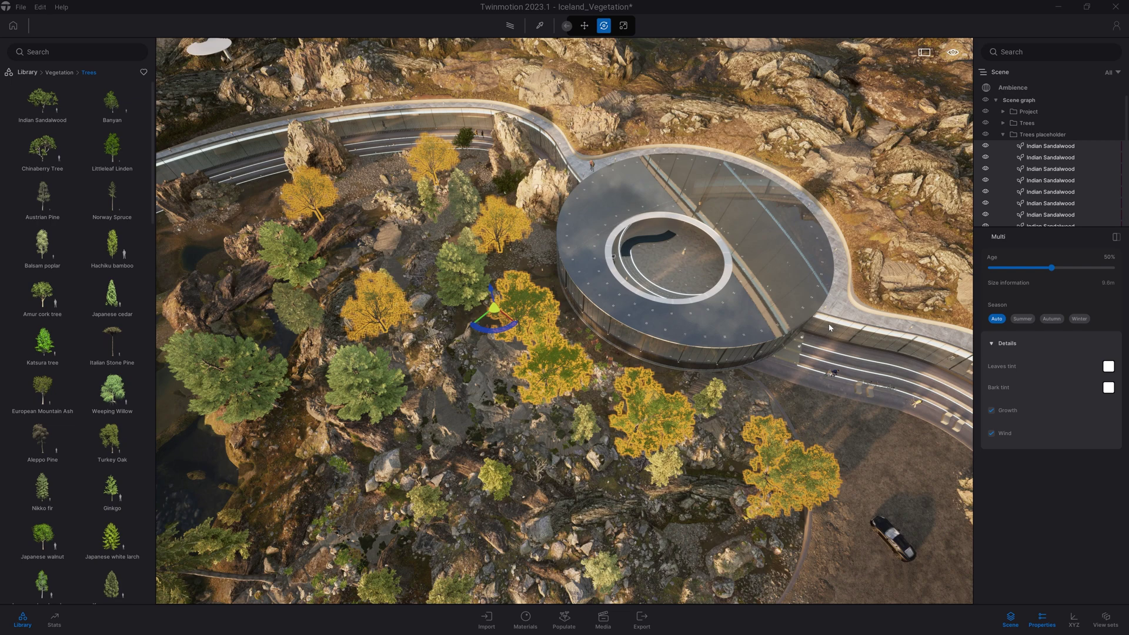
shift+middle_drag(564, 412, 564, 252)
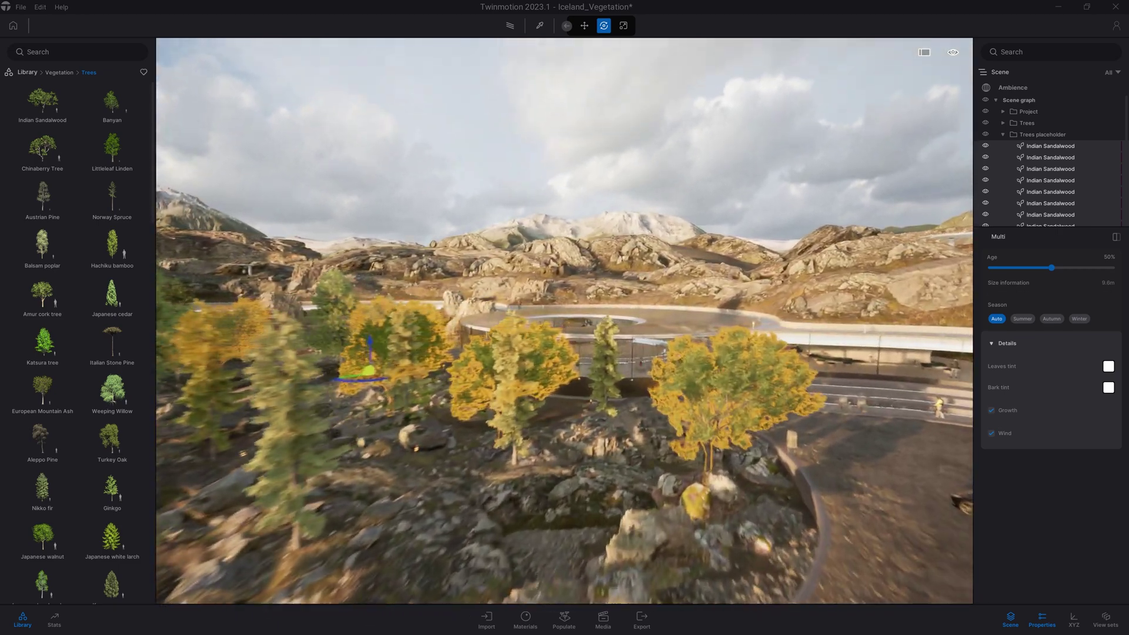
mouse_move(709, 411)
right_down()
mouse_move(759, 411)
mouse_move(693, 411)
mouse_move(709, 411)
right_up()
key(Escape)
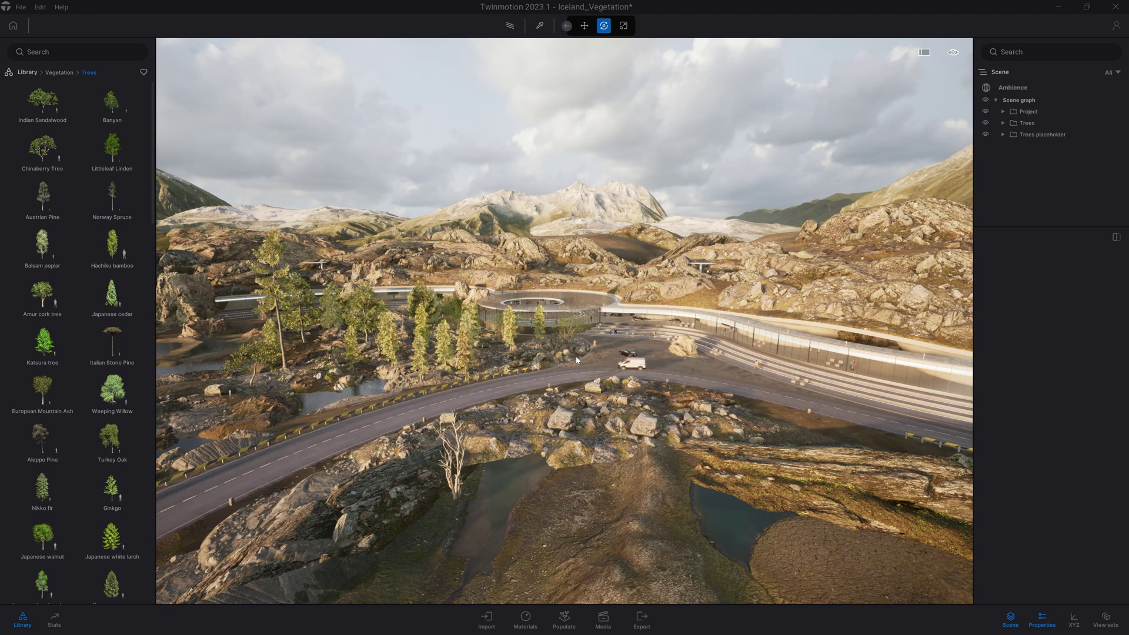
Open the foliage paint tool and enlarge its area for vegetation models
right_drag(595, 357, 613, 358)
right_drag(588, 497, 612, 498)
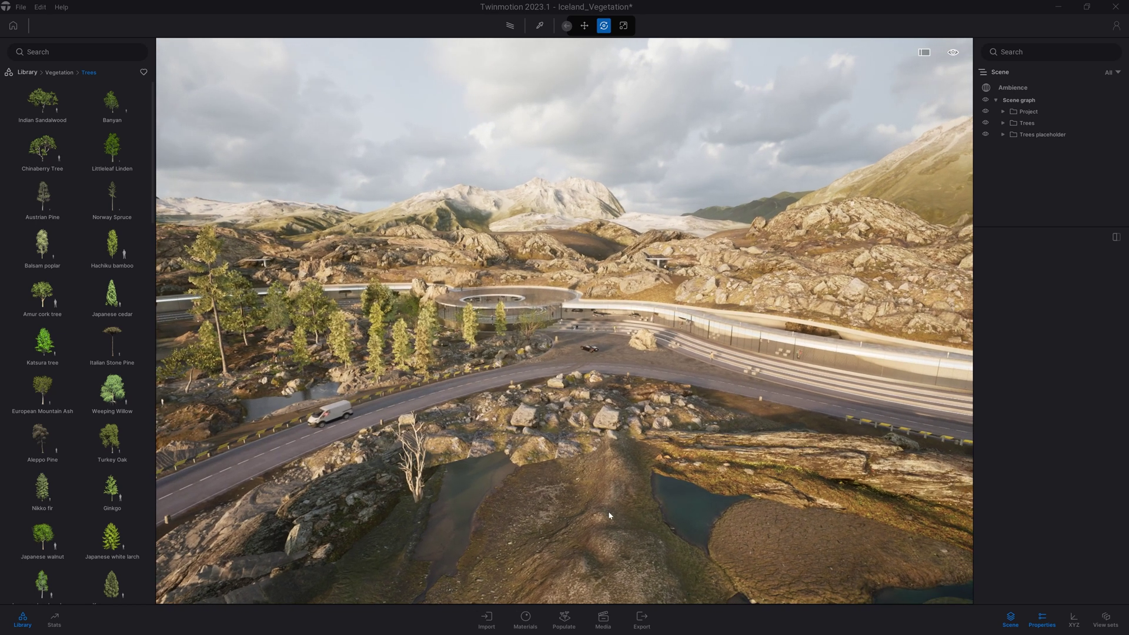
click(563, 620)
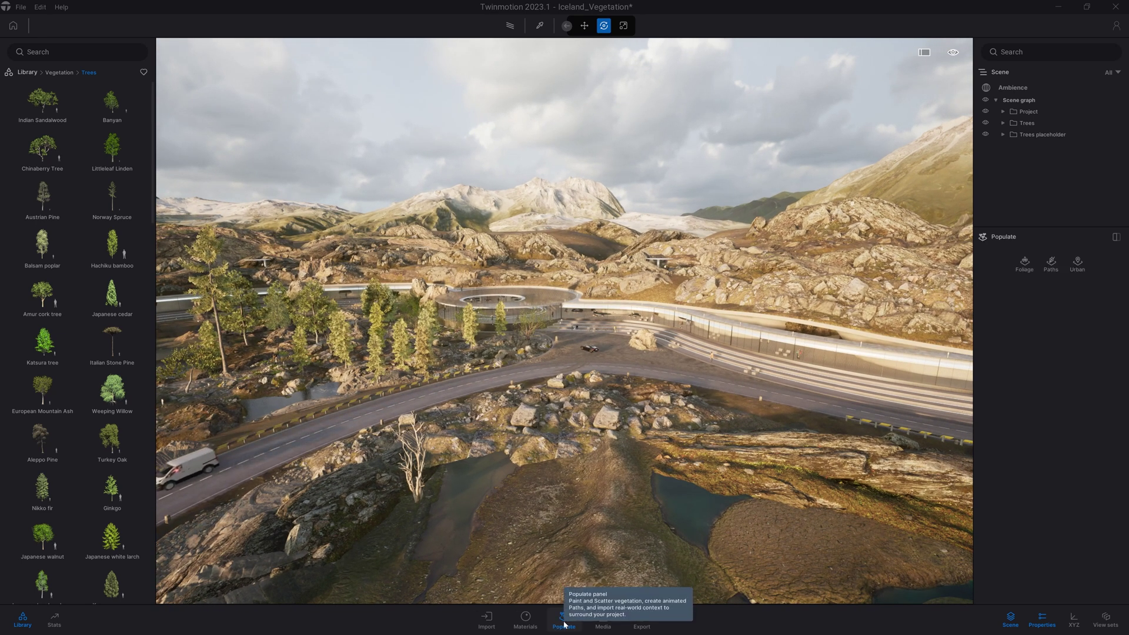
click(1024, 264)
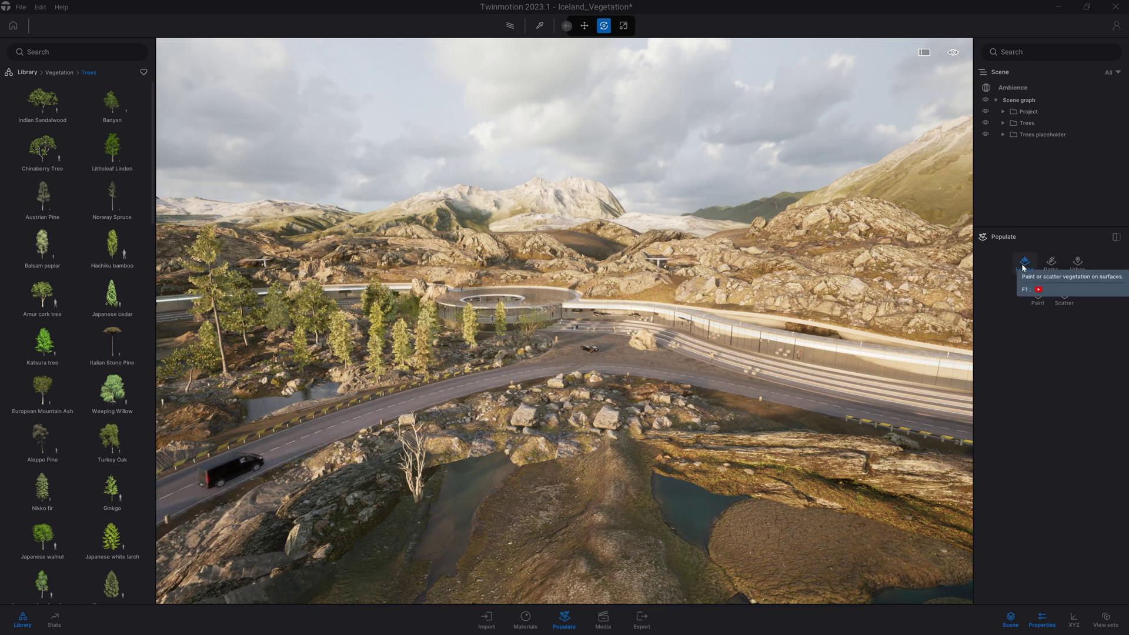
click(1037, 296)
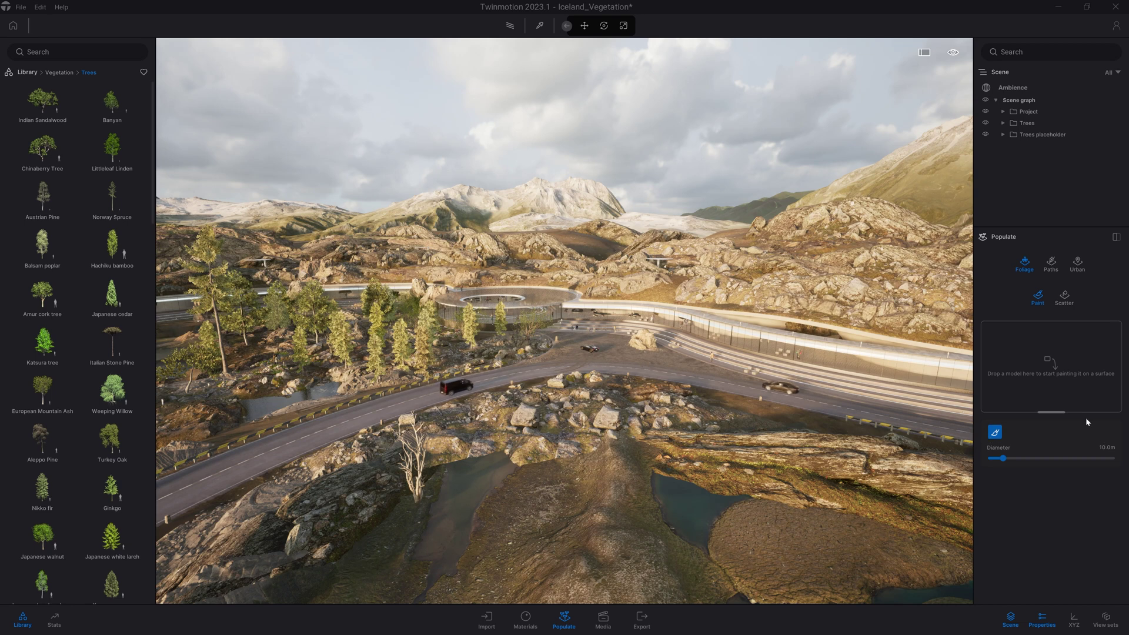
drag(1061, 413, 1065, 482)
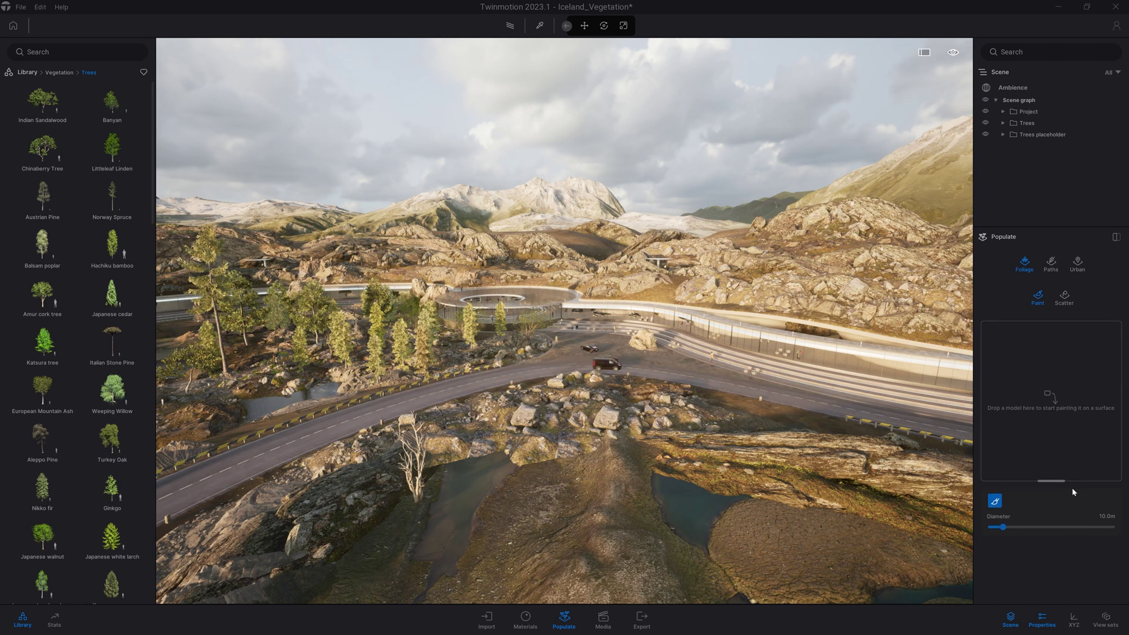
Add the Norway Spruce from the library to the models used for foliage painting
right_drag(694, 412, 696, 420)
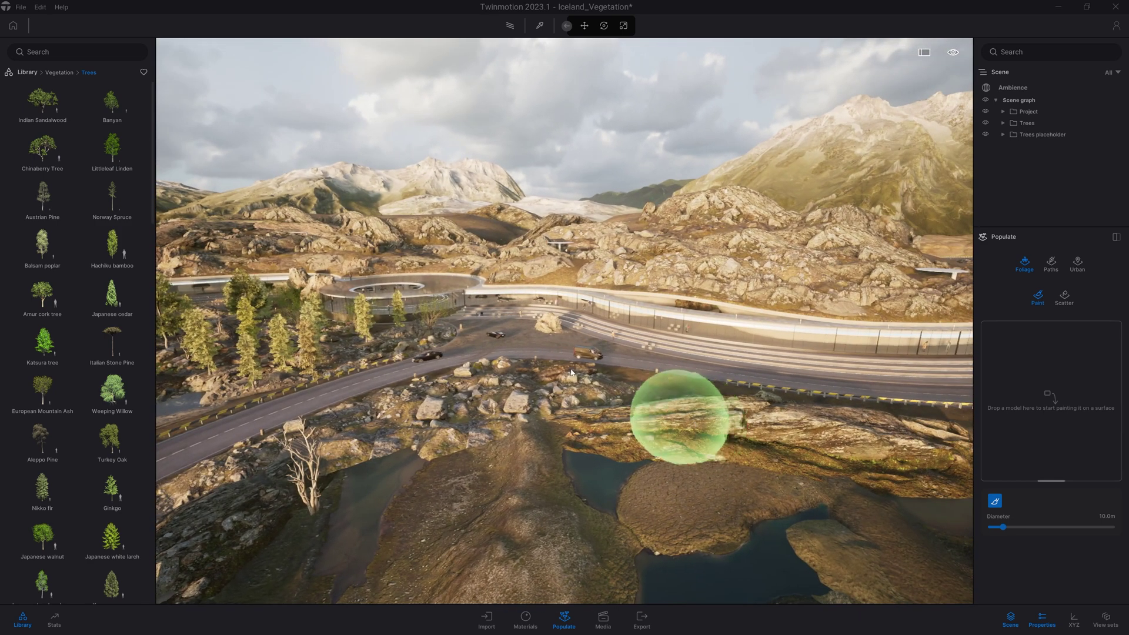
mouse_move(114, 206)
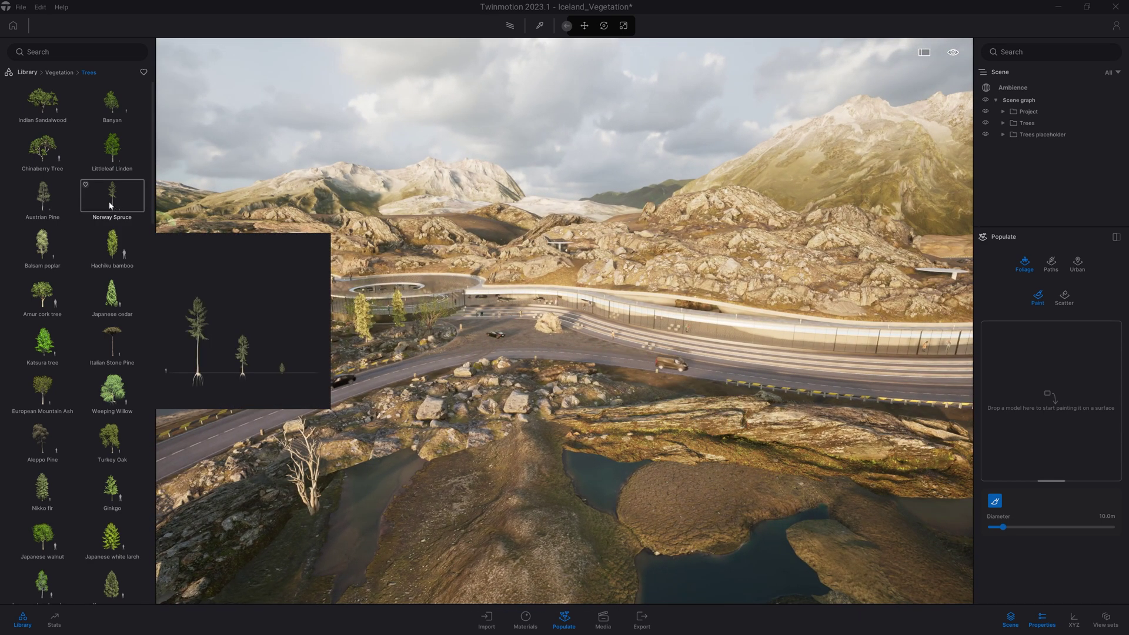
mouse_move(110, 202)
mouse_down()
mouse_move(1011, 362)
mouse_move(1084, 401)
mouse_up()
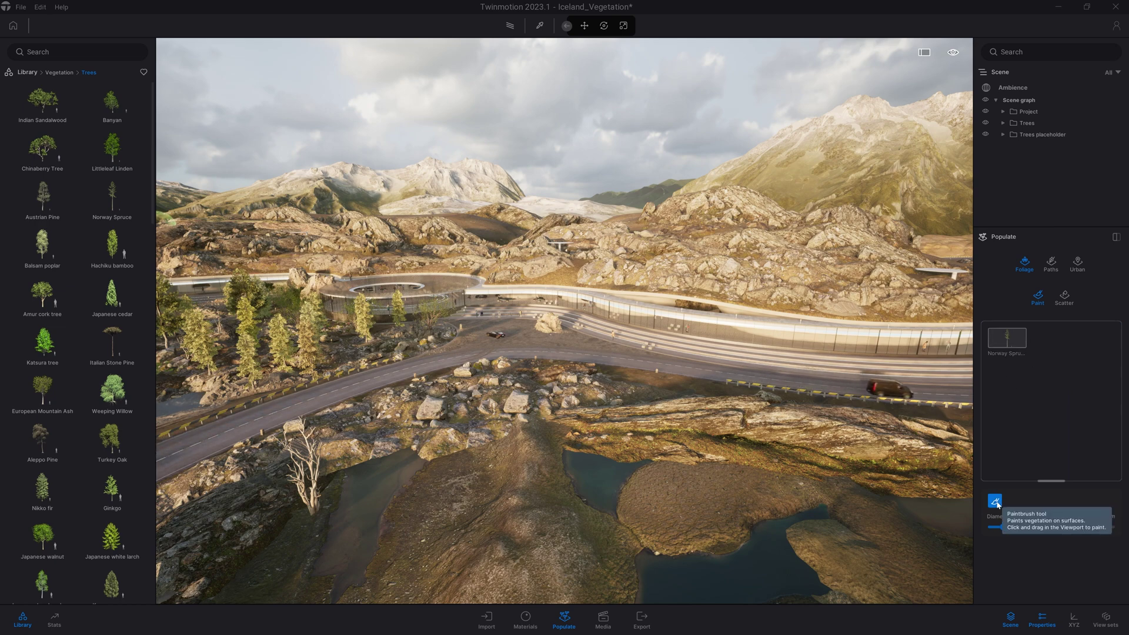
Paint Norway Spruces over the hilly ground between the road and the ponds with a 10 m brush and leave painting
right_drag(693, 453, 692, 450)
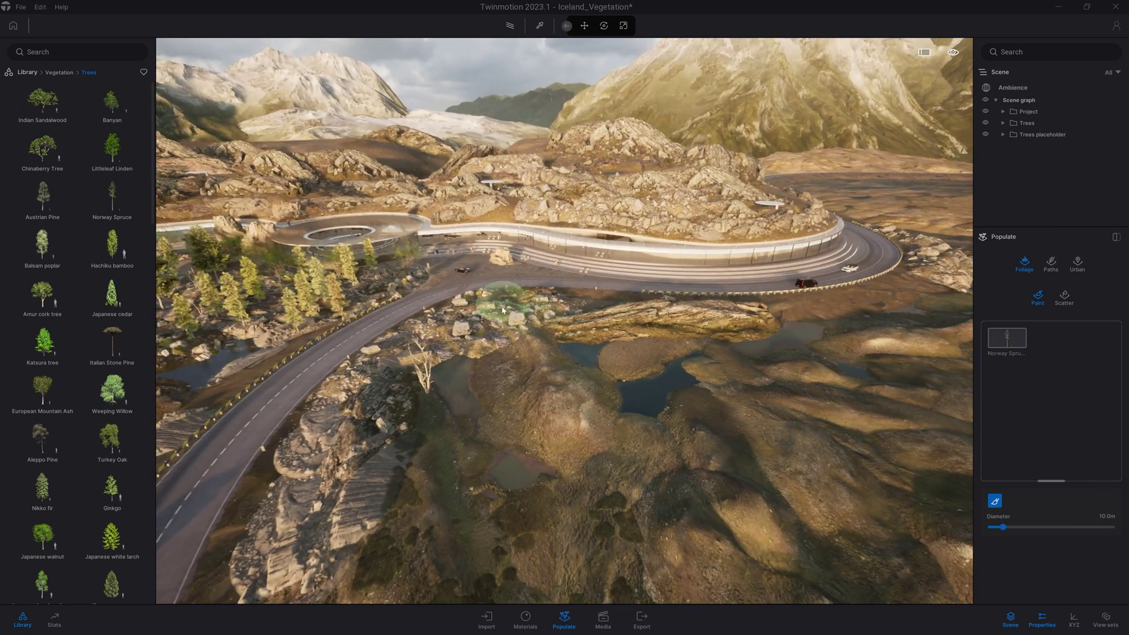
mouse_move(513, 311)
mouse_down()
mouse_move(419, 385)
mouse_move(513, 380)
mouse_move(538, 309)
mouse_move(455, 380)
mouse_move(588, 394)
mouse_move(651, 344)
mouse_move(579, 506)
mouse_move(688, 383)
mouse_move(532, 358)
mouse_move(375, 541)
mouse_move(467, 509)
mouse_move(474, 550)
mouse_move(658, 553)
mouse_move(725, 377)
mouse_move(700, 328)
mouse_move(743, 542)
mouse_move(743, 530)
mouse_move(760, 528)
mouse_up()
right_drag(758, 504, 755, 472)
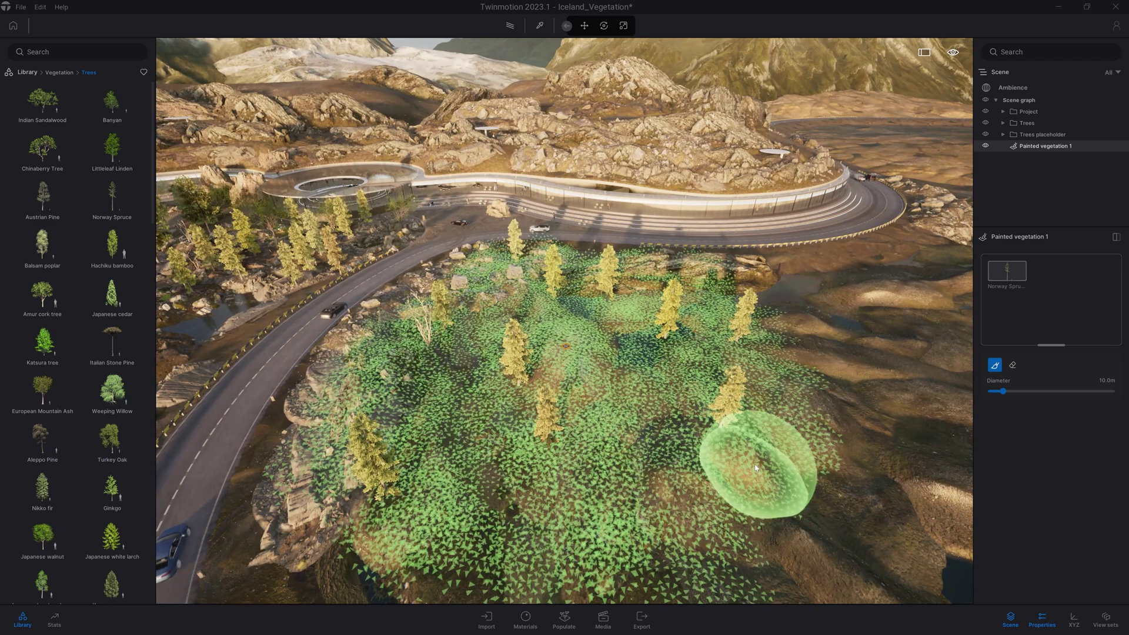
key(r)
mouse_move(709, 422)
shift+middle_down()
mouse_move(709, 394)
mouse_move(653, 391)
mouse_move(673, 393)
mouse_move(704, 422)
shift+middle_up()
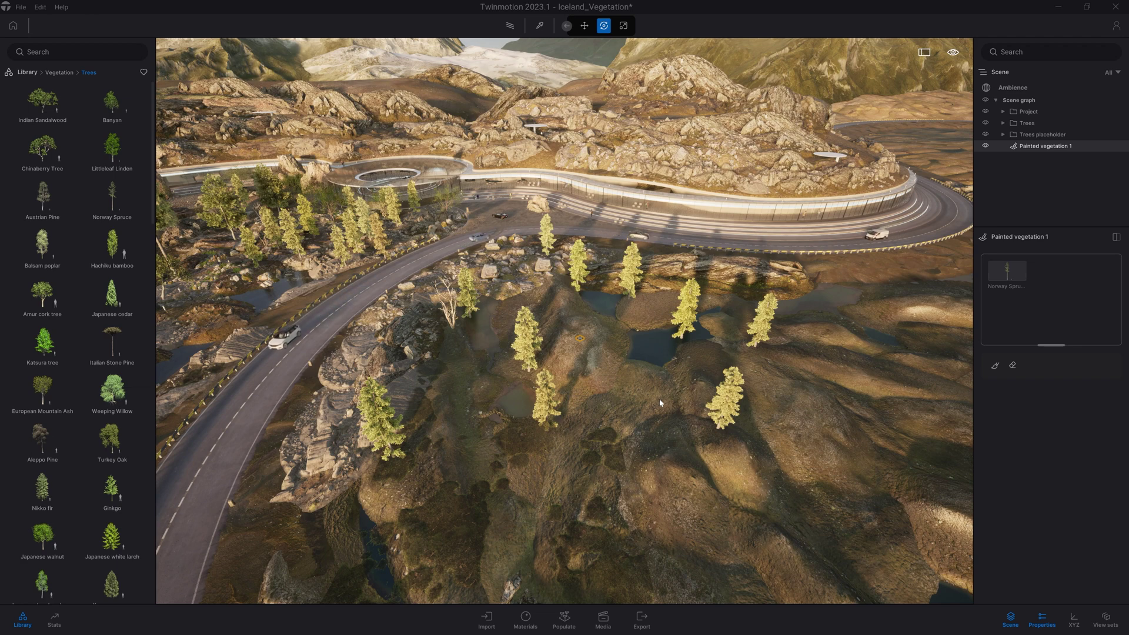
shift+middle_drag(657, 399, 635, 376)
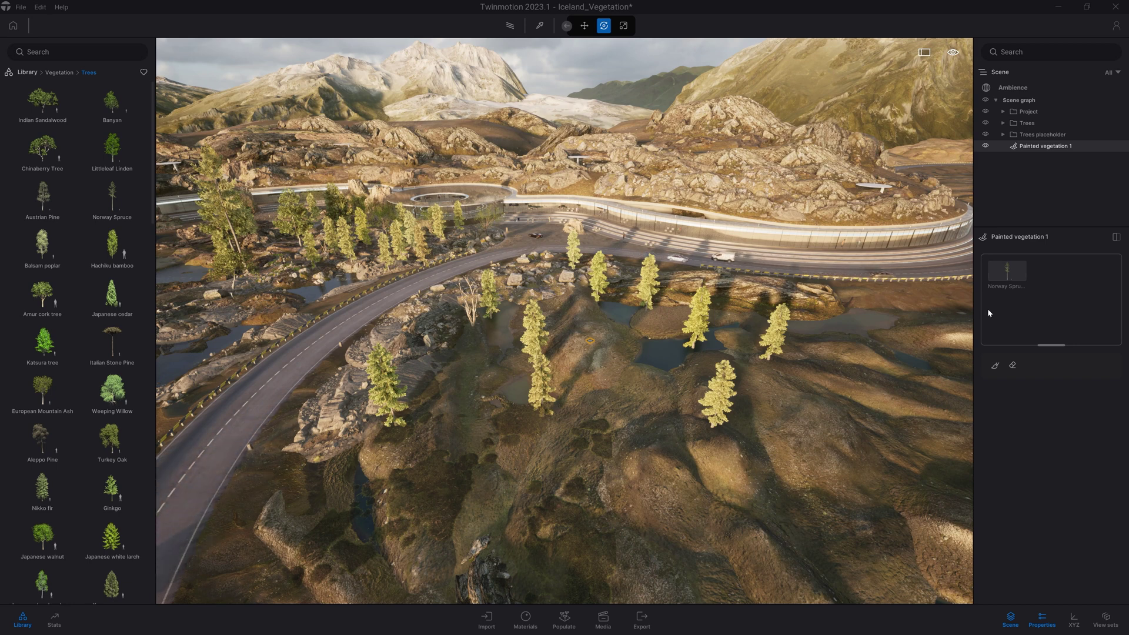
Add the Austrian Pine from the library to the painted vegetation models, leave painting and lower its density to the minimum
mouse_move(46, 200)
mouse_move(33, 198)
mouse_down()
mouse_move(263, 154)
mouse_move(739, 210)
mouse_move(1060, 285)
mouse_move(1056, 300)
mouse_up()
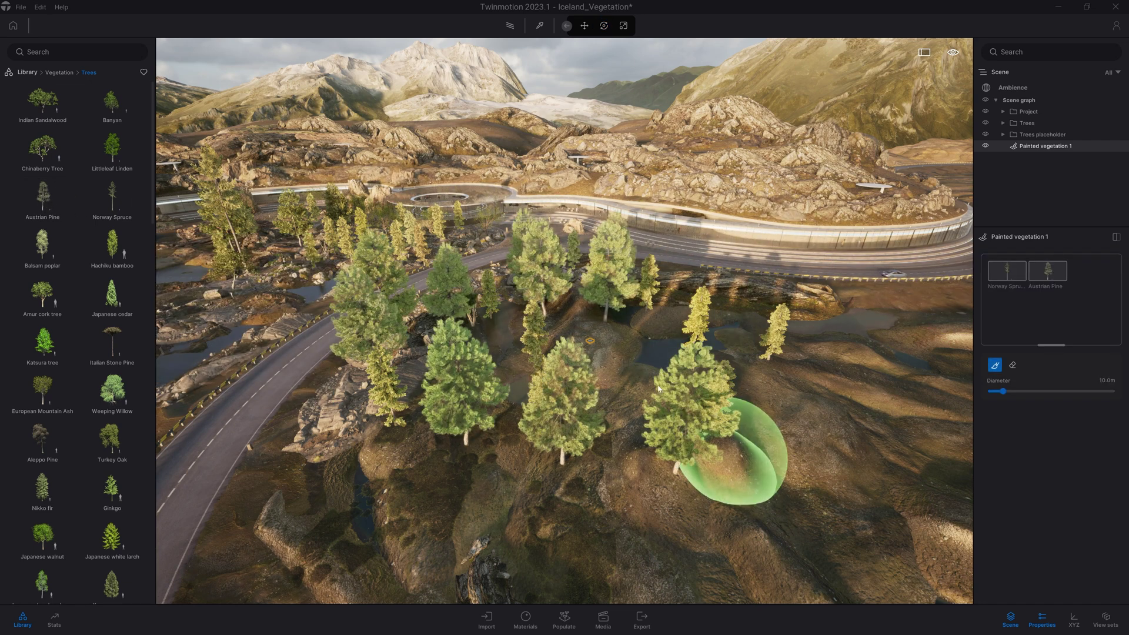
key(e)
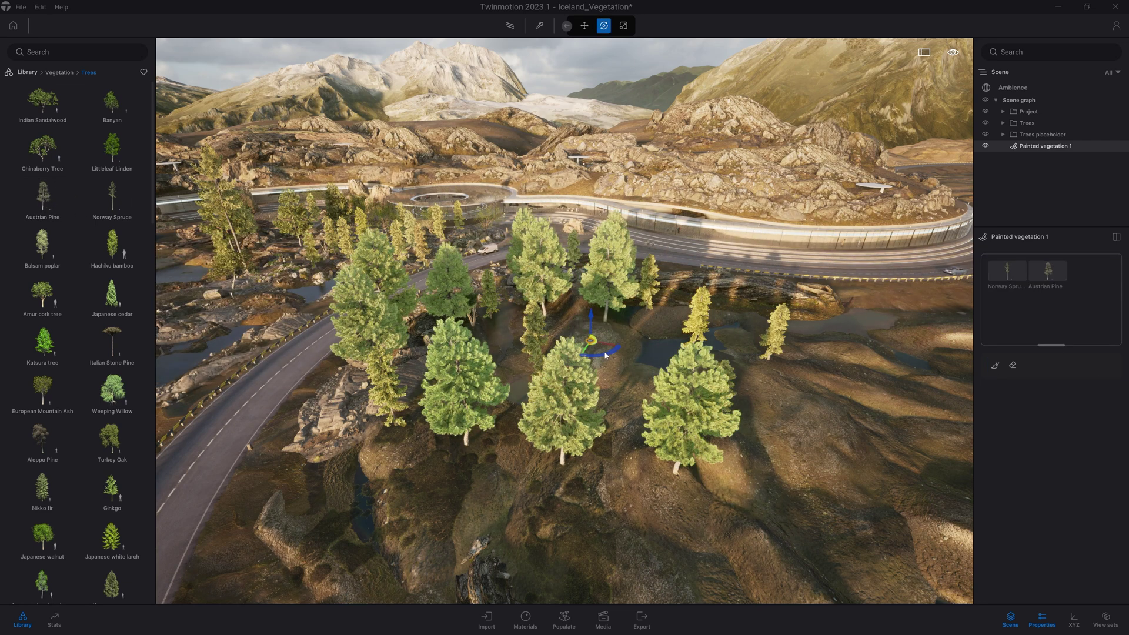
mouse_move(631, 382)
shift+middle_down()
mouse_move(564, 406)
mouse_move(500, 377)
mouse_move(541, 389)
mouse_move(625, 380)
shift+middle_up()
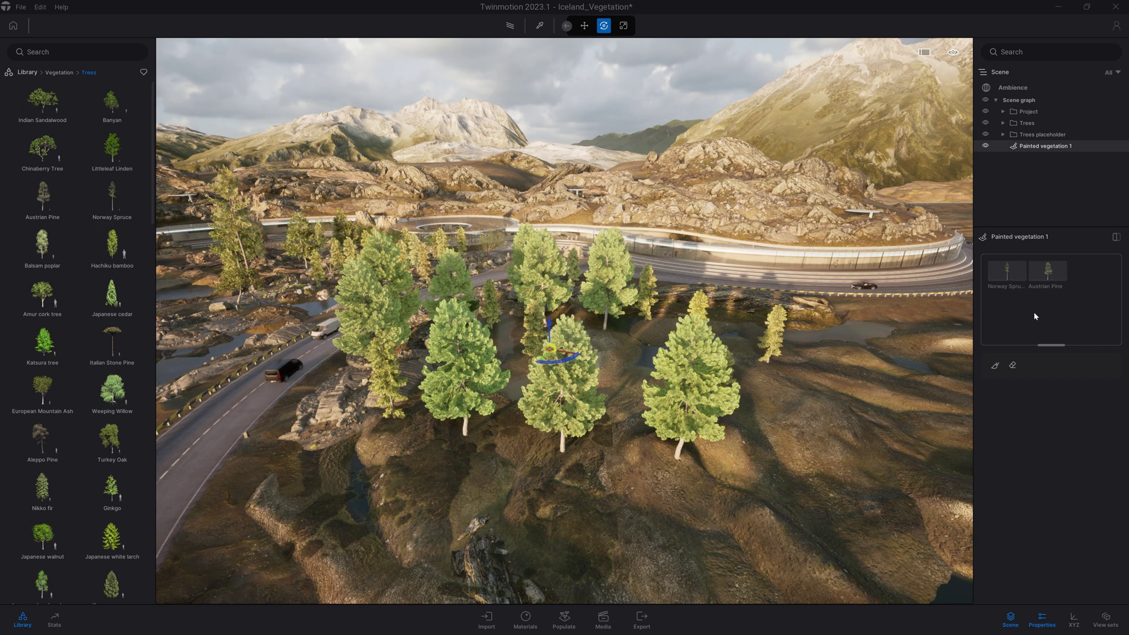
click(1050, 274)
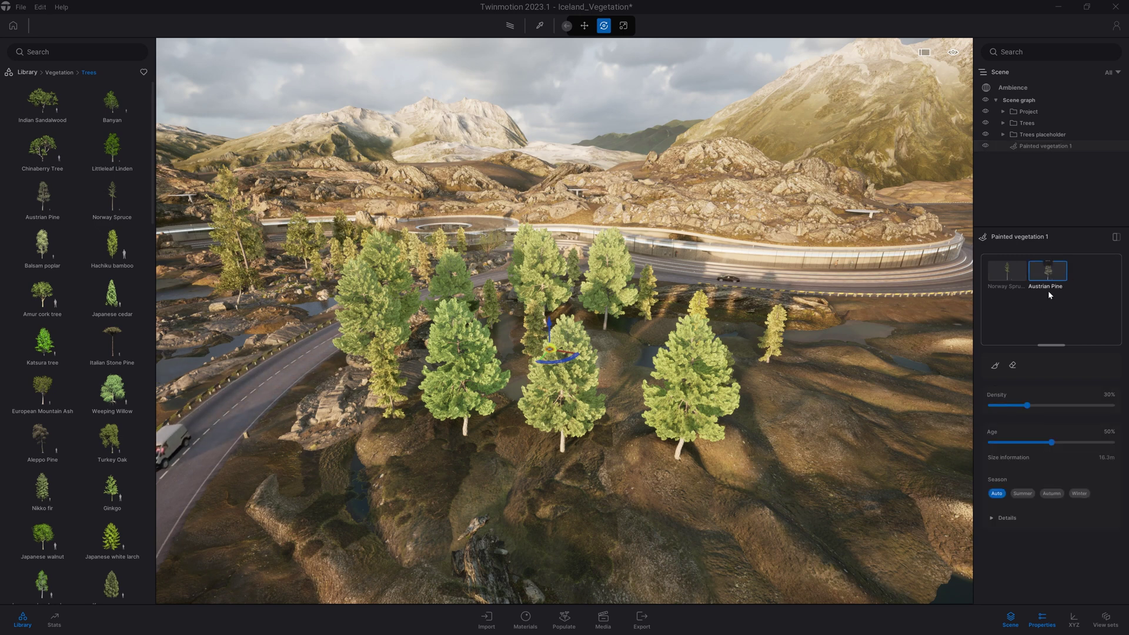
drag(1027, 405, 987, 408)
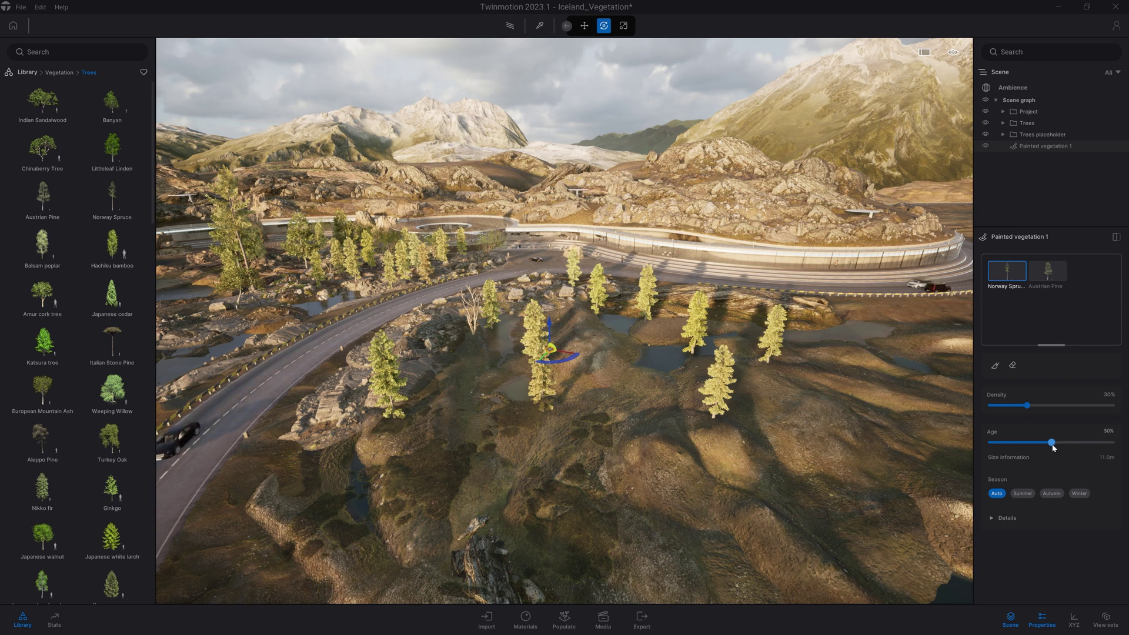
Set the painted Norway Spruce's age to 88% and add a second Norway Spruce from the library to the painted models
drag(1058, 442, 1097, 444)
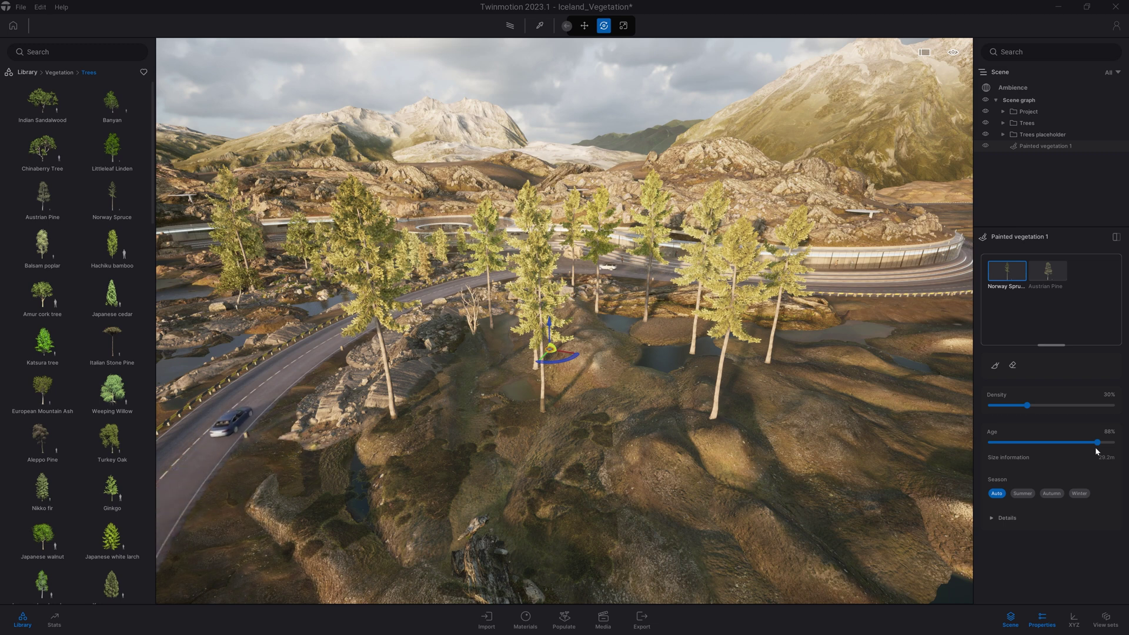
mouse_move(121, 201)
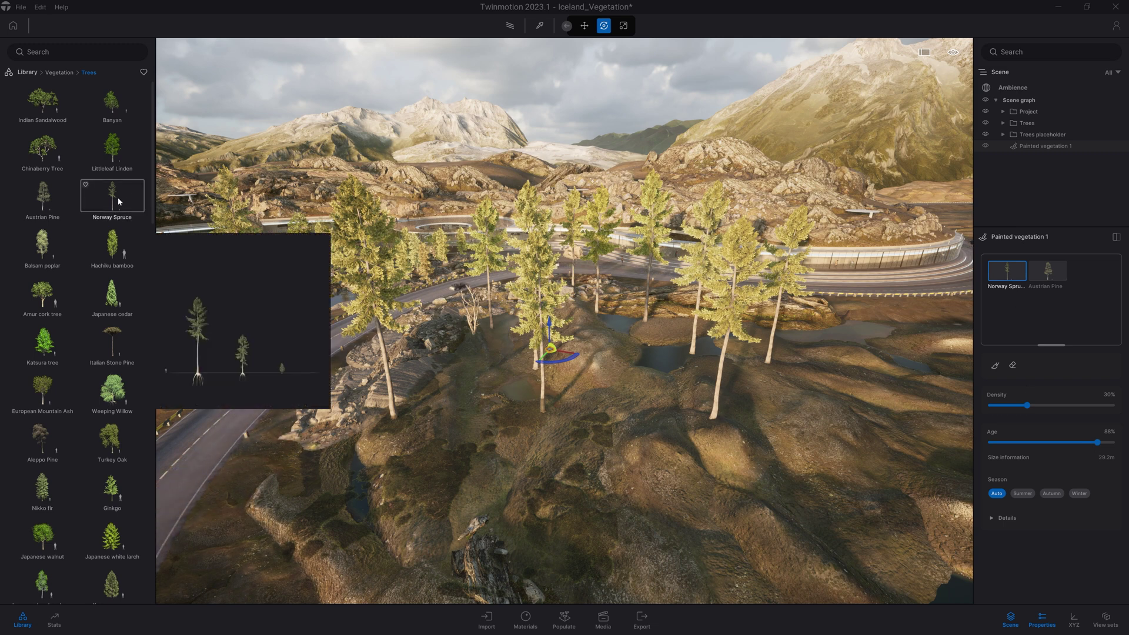
mouse_move(120, 200)
mouse_down()
mouse_move(987, 246)
mouse_move(1074, 309)
mouse_up()
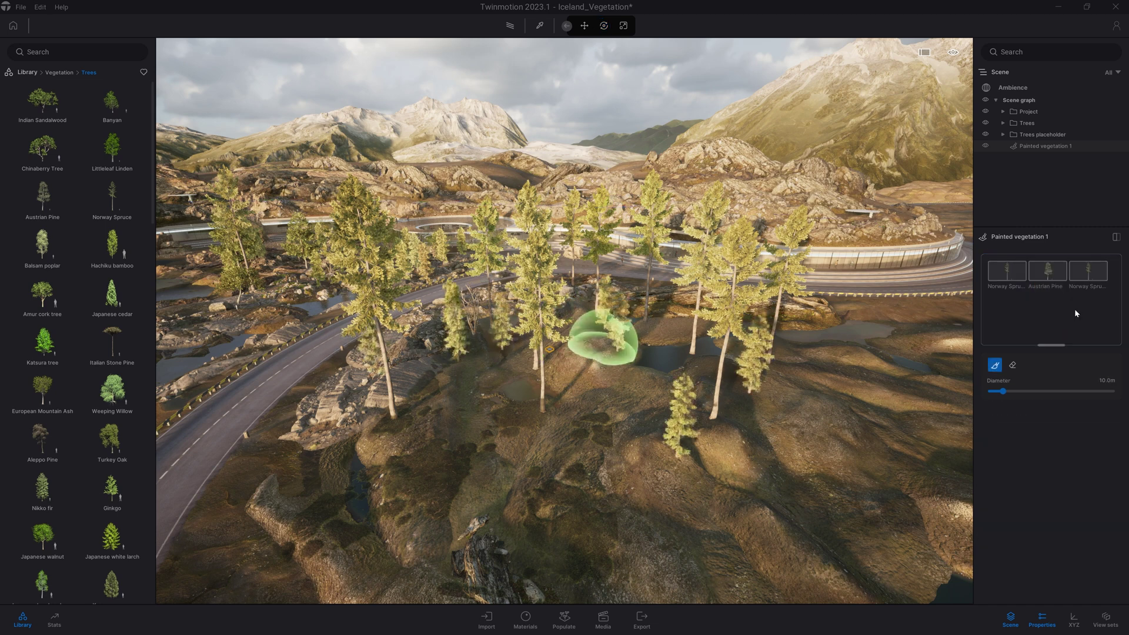
click(1088, 272)
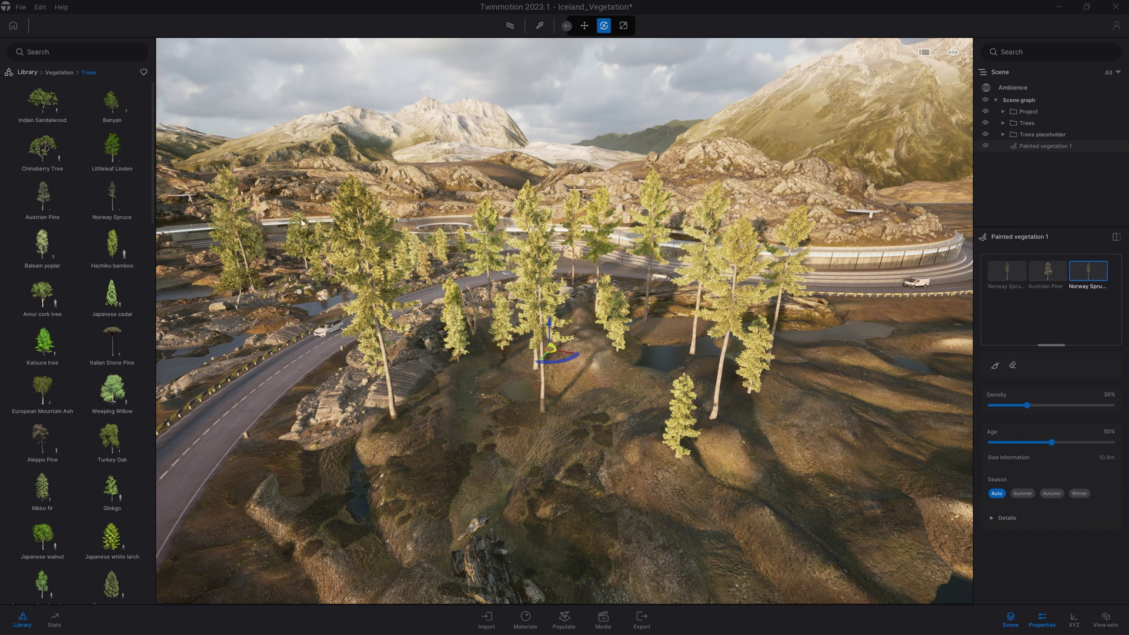
Add a third Norway Spruce from the library to the painted models and set its age to 10%
mouse_move(90, 198)
mouse_move(92, 200)
mouse_down()
mouse_move(588, 264)
mouse_move(1058, 300)
mouse_move(1078, 317)
mouse_up()
click(1001, 305)
drag(1053, 443, 1000, 442)
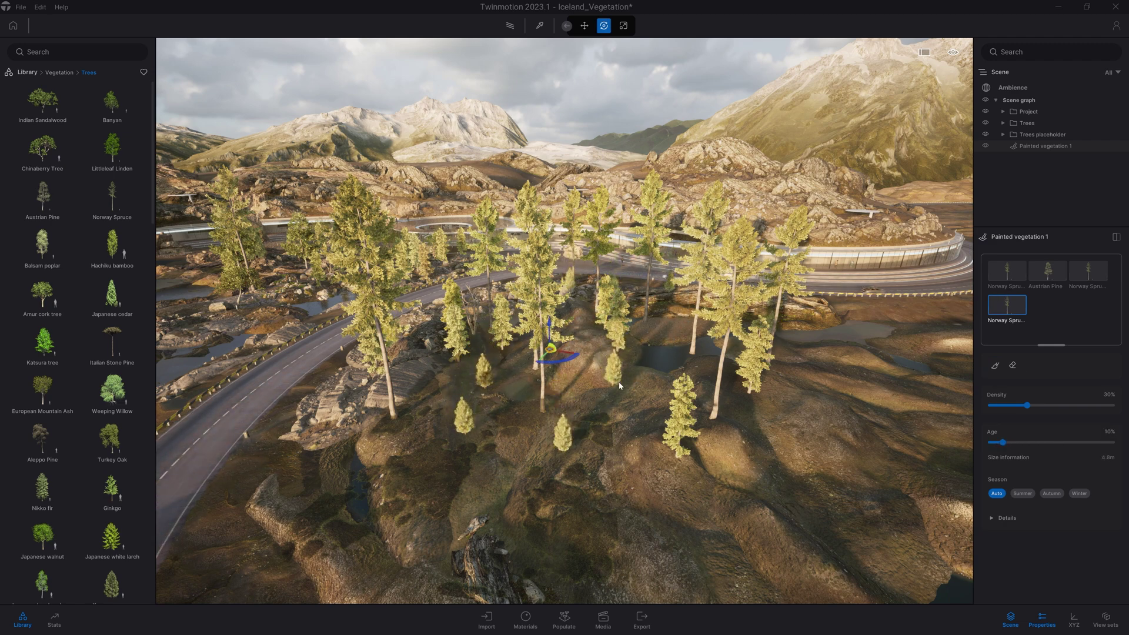
shift+middle_drag(598, 370, 596, 371)
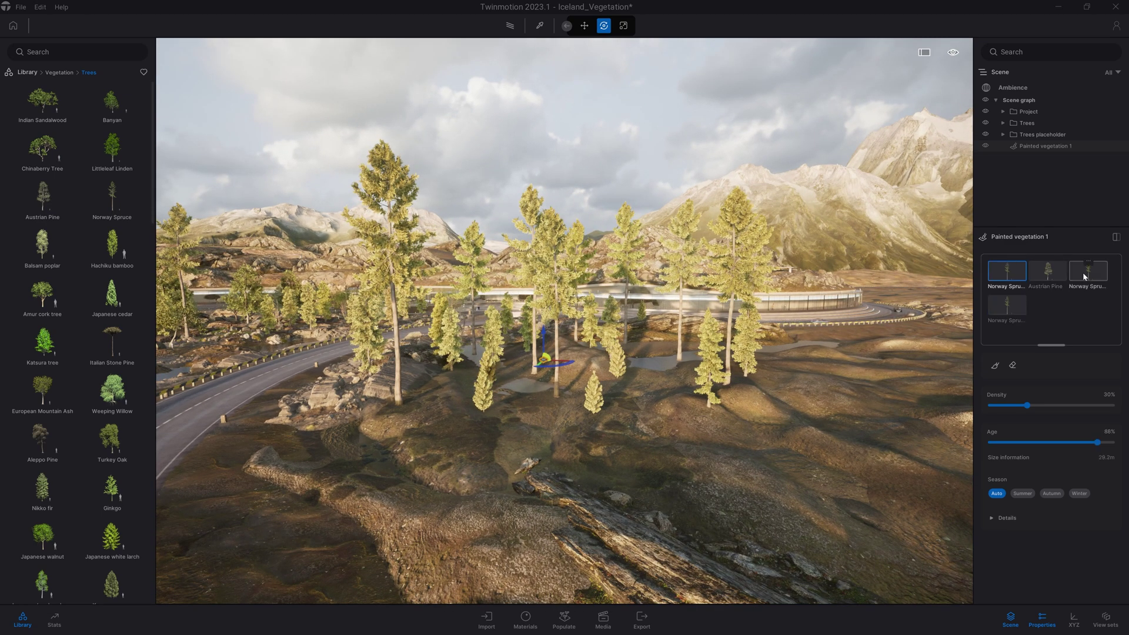
Set the density of the oldest Norway Spruce model in the painted vegetation to 66%
click(1007, 306)
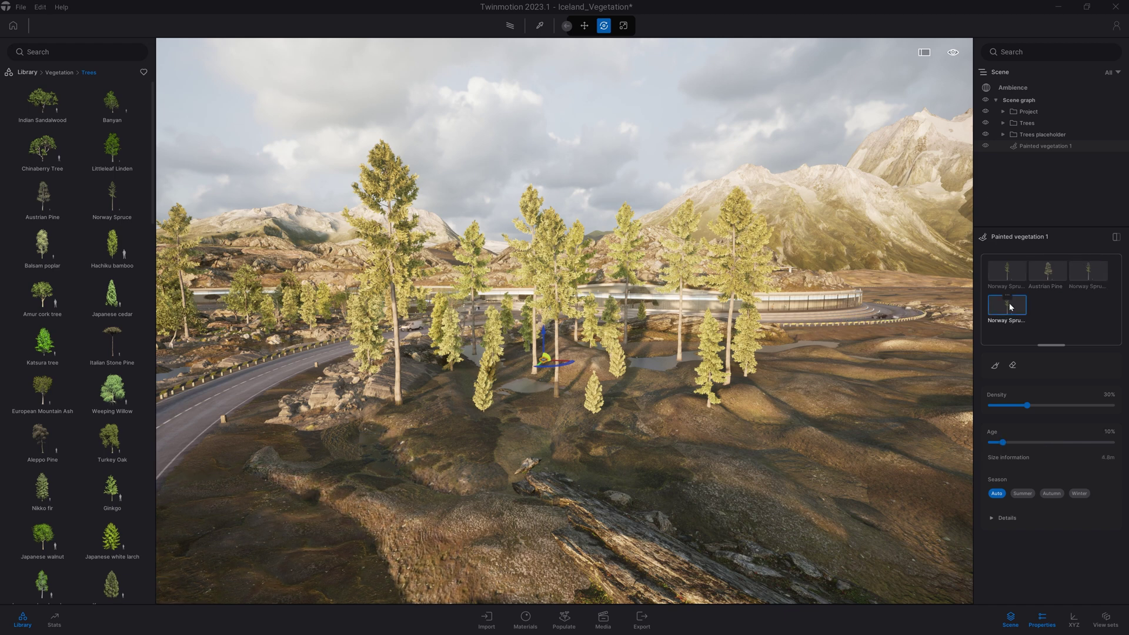
shift+middle_drag(631, 372, 634, 372)
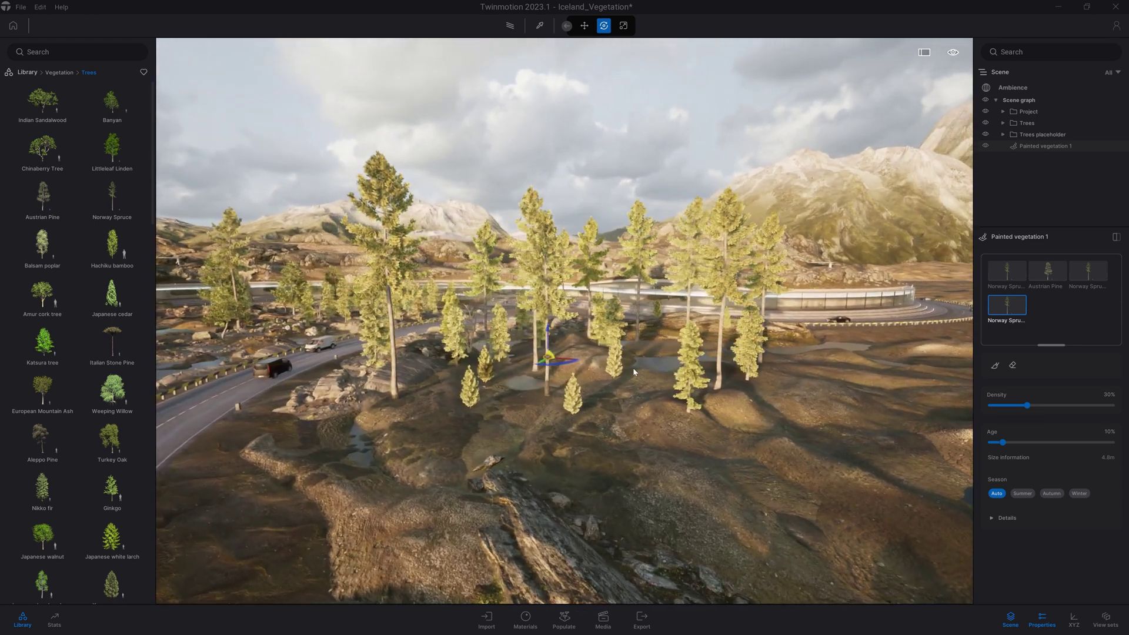
click(1007, 272)
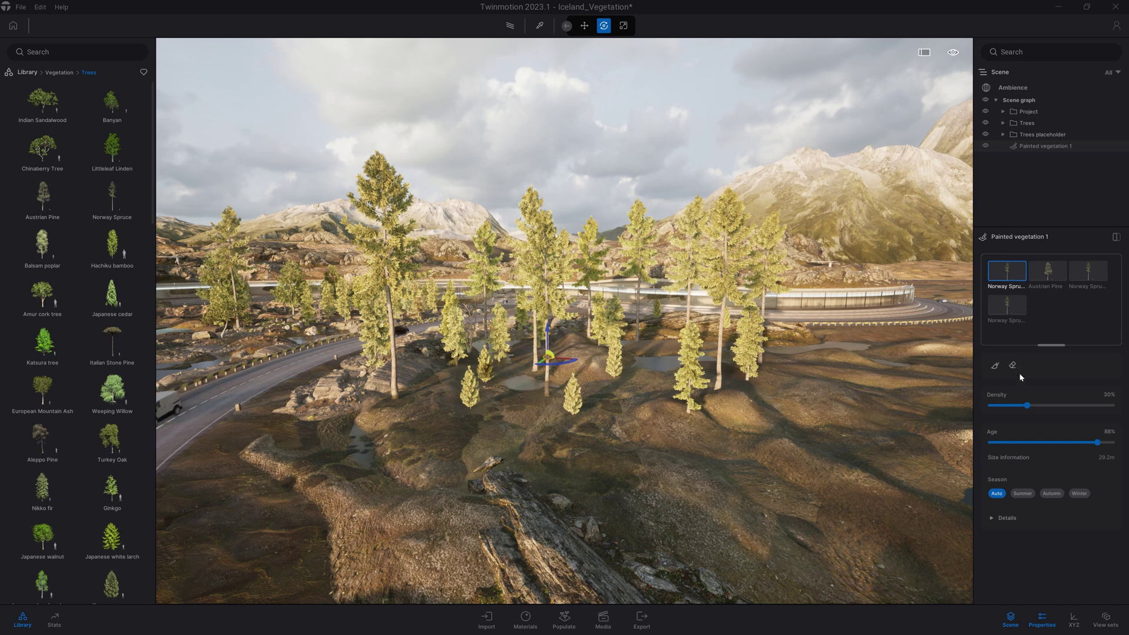
drag(1028, 405, 1071, 405)
Paint more mixed-age Norway Spruces over the hills beside the road, set the brush diameter to 13.7 m and leave painting
mouse_move(655, 375)
shift+middle_down()
mouse_move(550, 368)
mouse_move(653, 380)
mouse_move(705, 400)
shift+middle_up()
scroll(677, 359, down, 3)
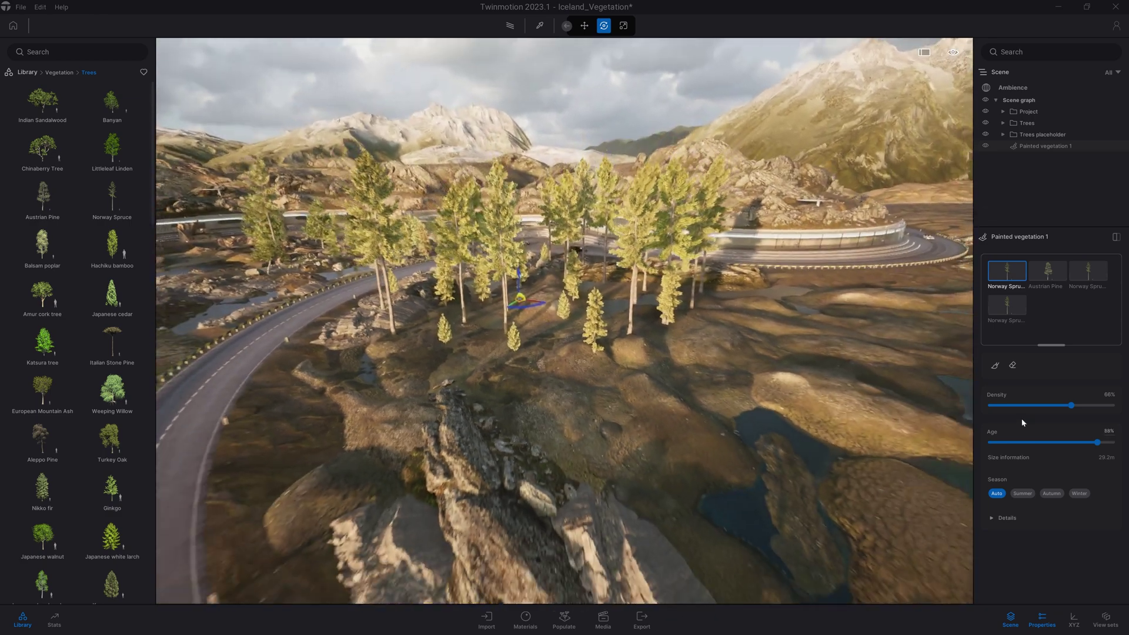
click(995, 365)
click(994, 365)
mouse_move(504, 353)
mouse_down()
mouse_move(416, 391)
mouse_move(580, 382)
mouse_move(741, 335)
mouse_move(521, 429)
mouse_move(459, 398)
mouse_up()
mouse_move(1003, 391)
mouse_down()
mouse_move(1046, 391)
mouse_move(1007, 390)
mouse_up()
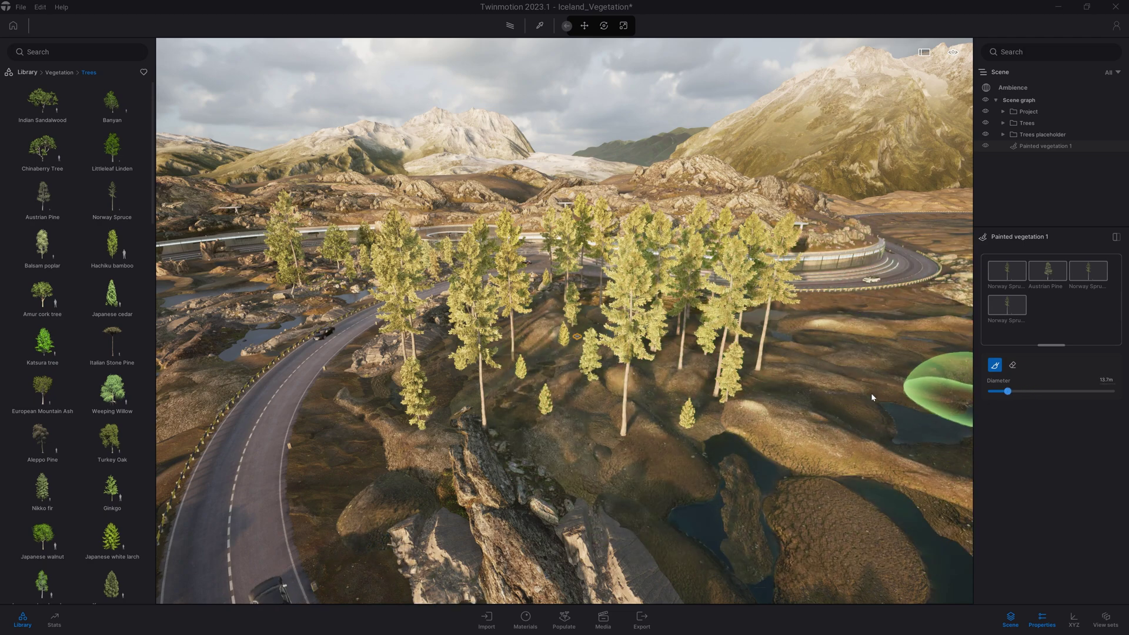
key(Escape)
Add Rock 5 from the library's rocks to the painted vegetation models and leave painting
scroll(643, 414, up, 1)
key(w)
right_drag(643, 414, 700, 364)
key(q)
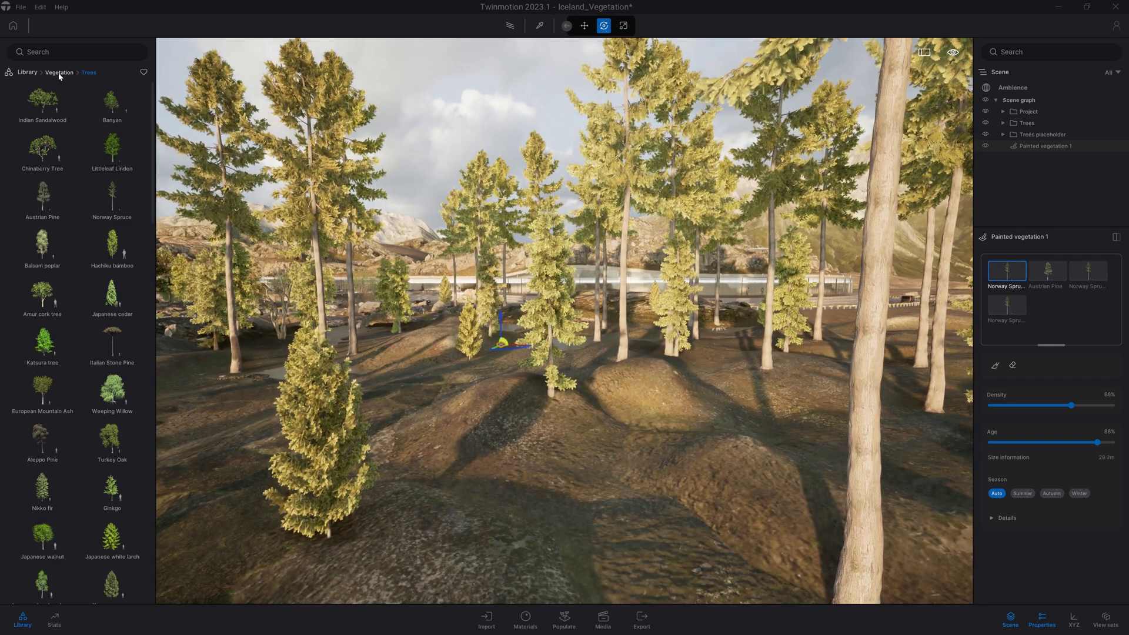
click(60, 72)
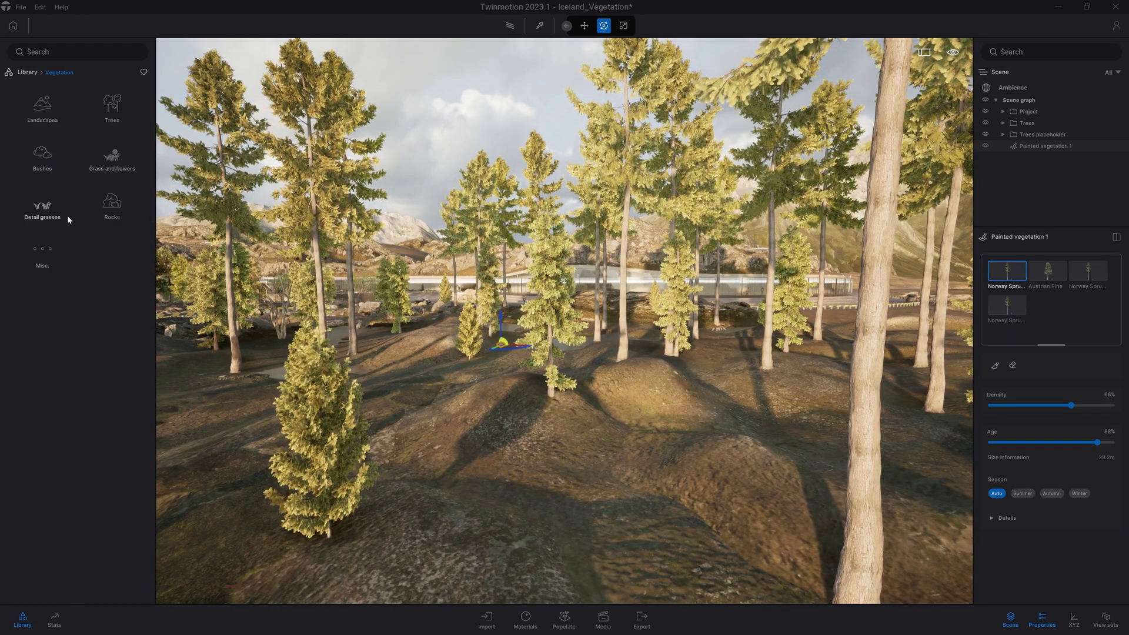
click(111, 203)
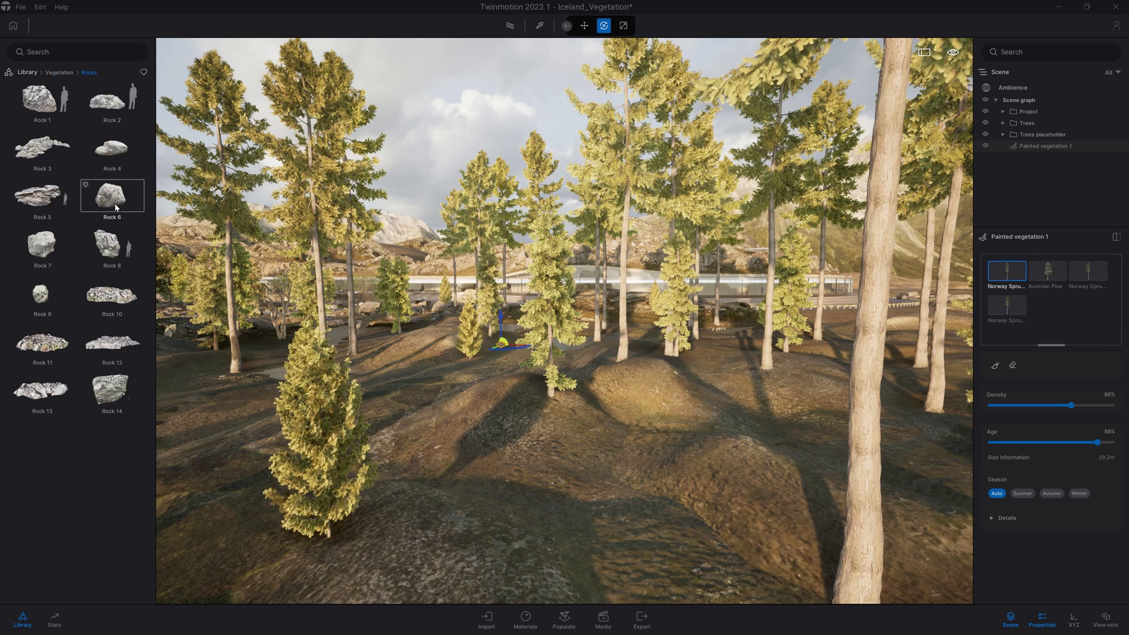
mouse_move(51, 205)
mouse_down()
mouse_move(466, 202)
mouse_move(1050, 306)
mouse_up()
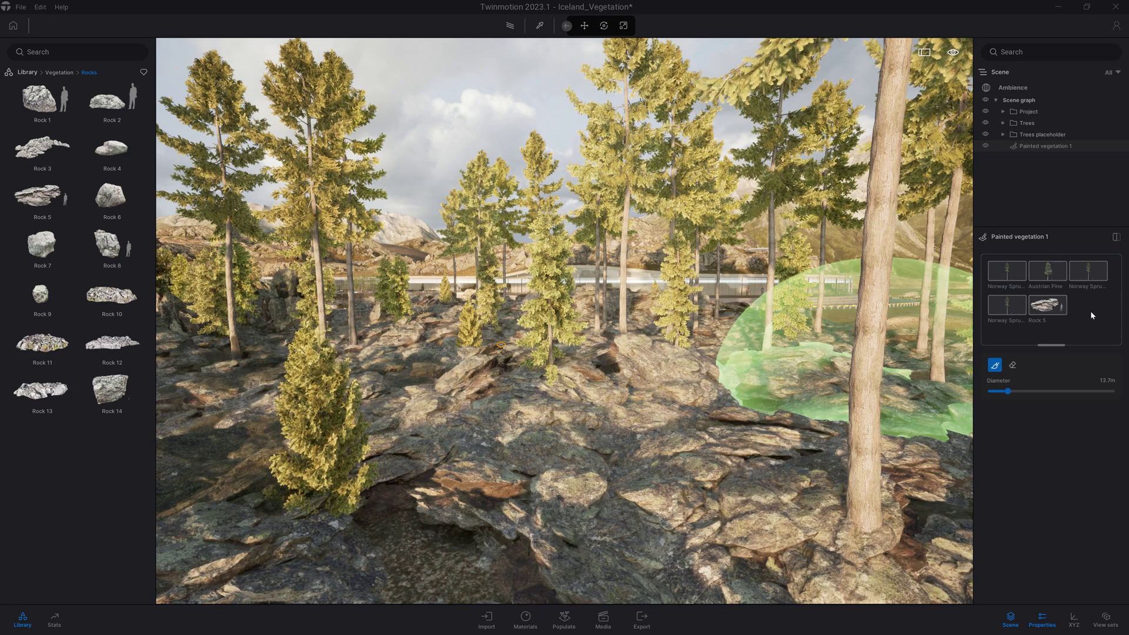
key(Escape)
Reduce the density of the painted Rock 5 to 2%
right_drag(668, 307, 588, 338)
key(s)
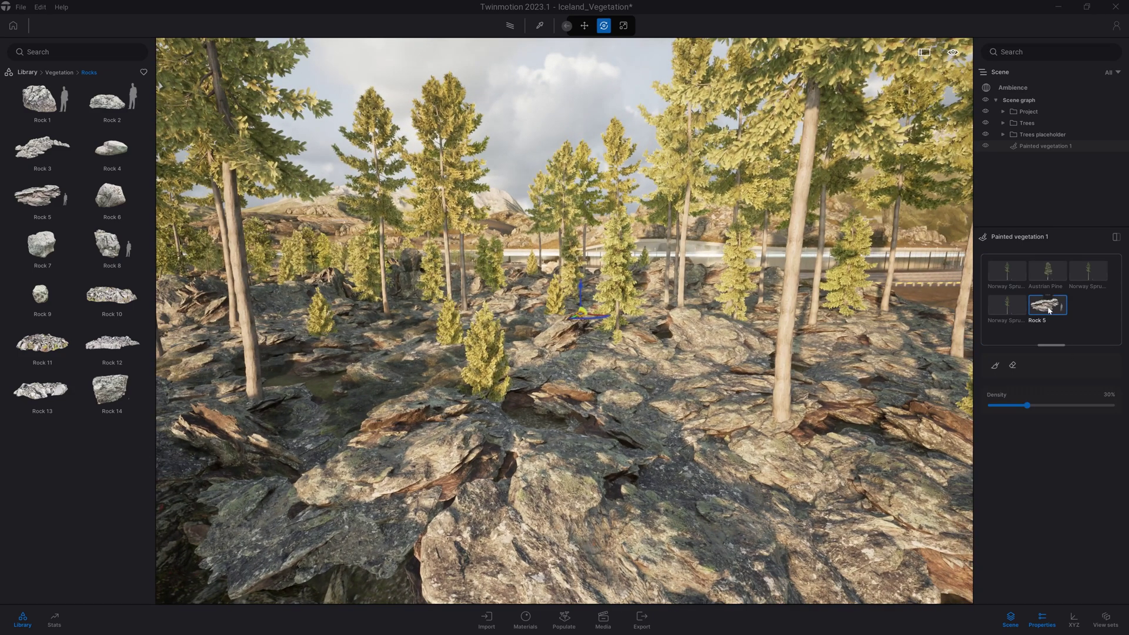
drag(1027, 405, 993, 409)
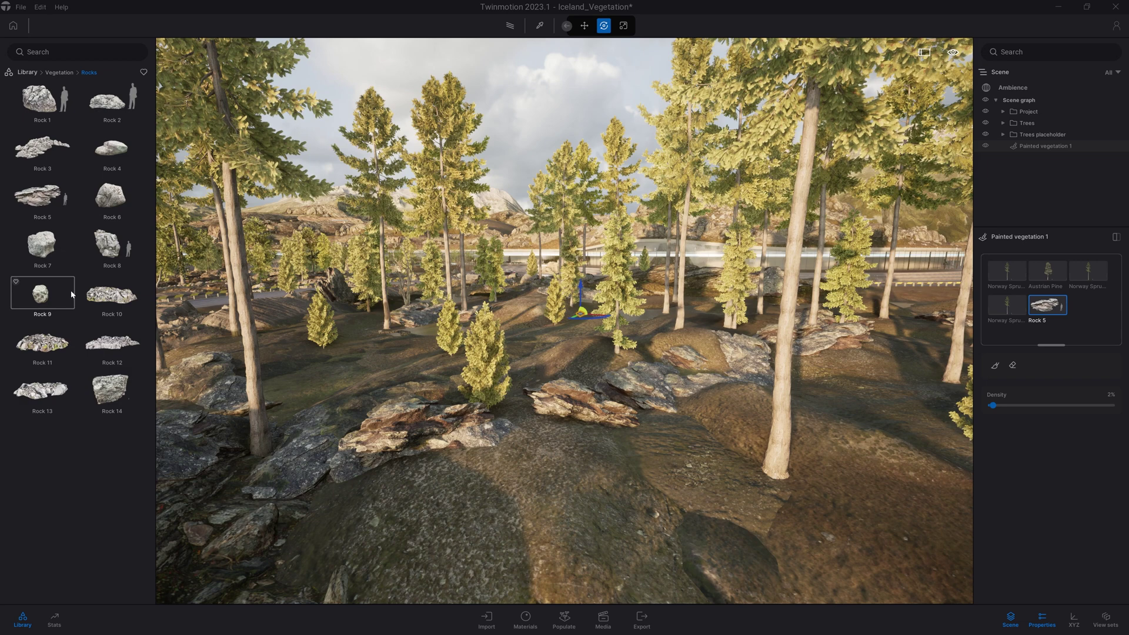
Add Rock 9 at 9% density and Rock 6 at 12% density to the painted vegetation models
drag(1000, 326, 1046, 311)
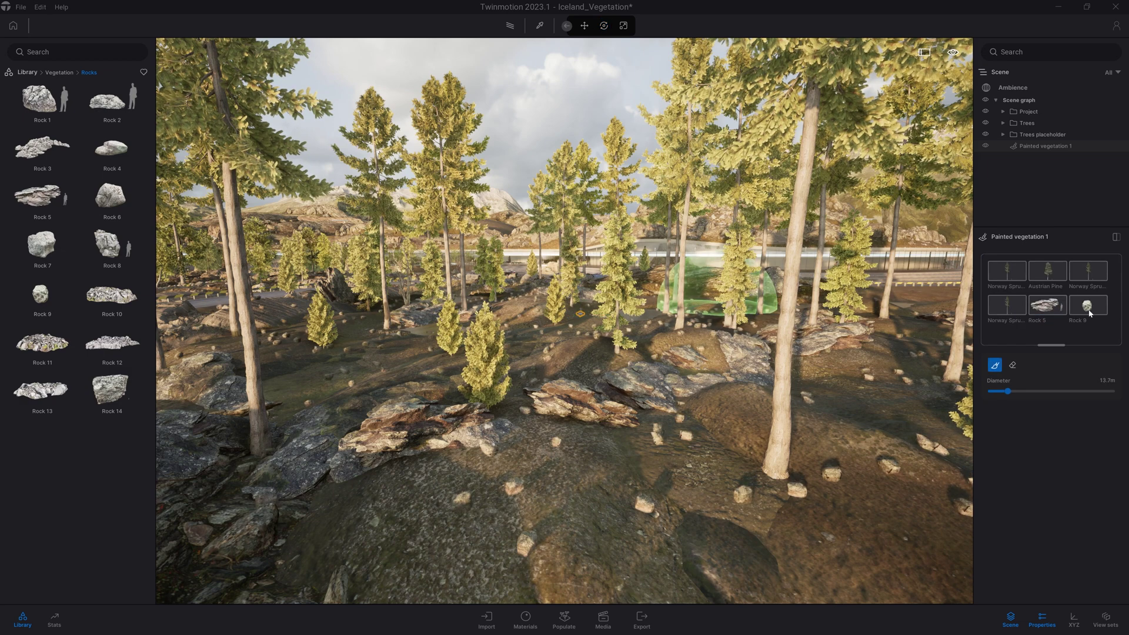
drag(1003, 404, 1001, 405)
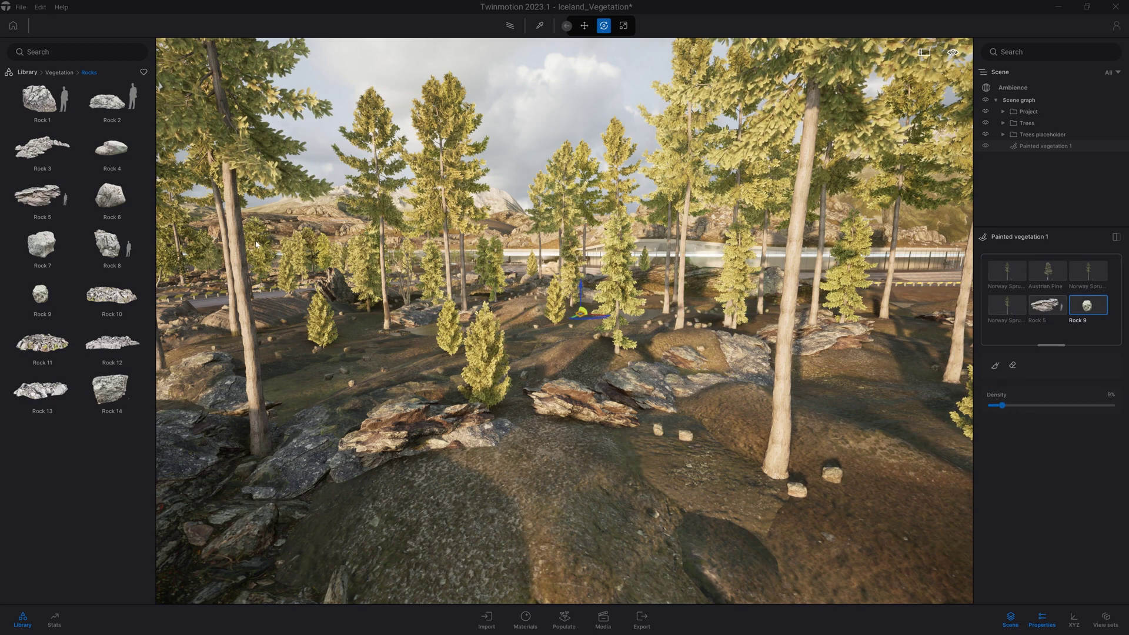
mouse_move(111, 196)
mouse_down()
mouse_move(169, 182)
mouse_move(1006, 338)
mouse_up()
click(1007, 339)
click(1006, 405)
Enlarge the painted models area and add the three Common fern bushes from the library to it
drag(1052, 346, 1042, 422)
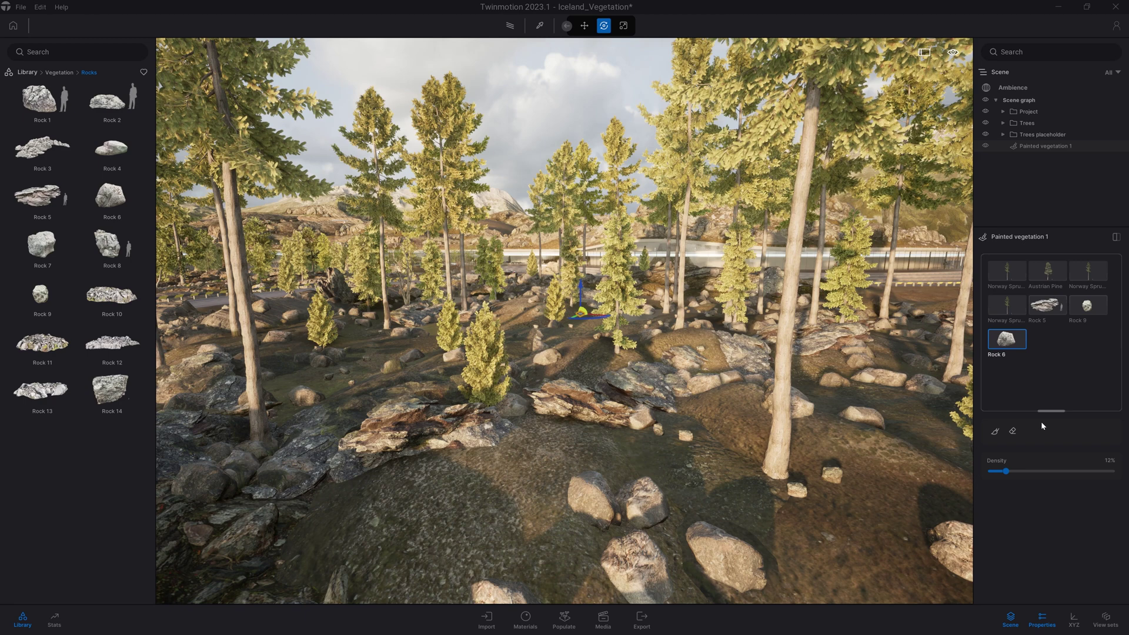
click(59, 72)
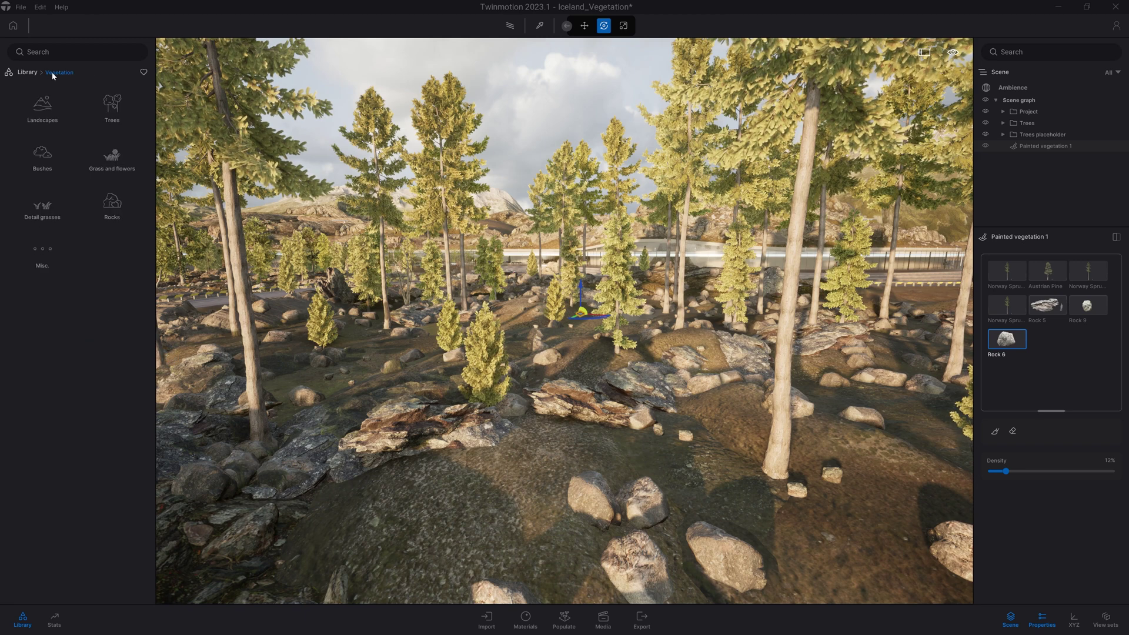
click(43, 112)
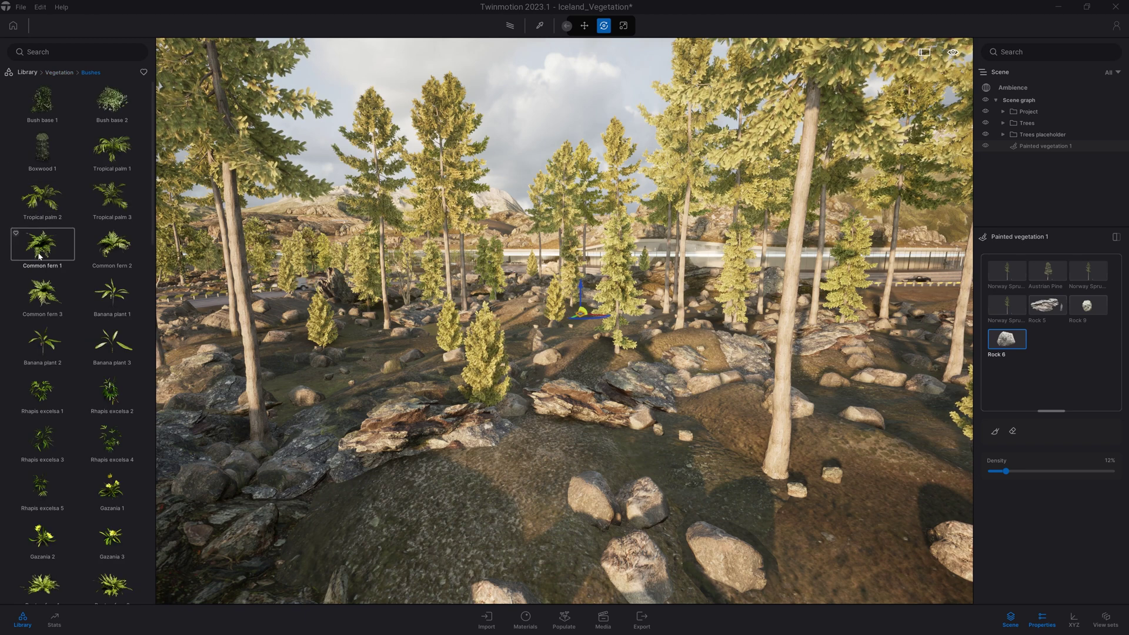
drag(68, 256, 1087, 380)
mouse_move(243, 272)
mouse_down()
mouse_move(977, 352)
mouse_move(1008, 367)
mouse_up()
drag(123, 258, 1078, 393)
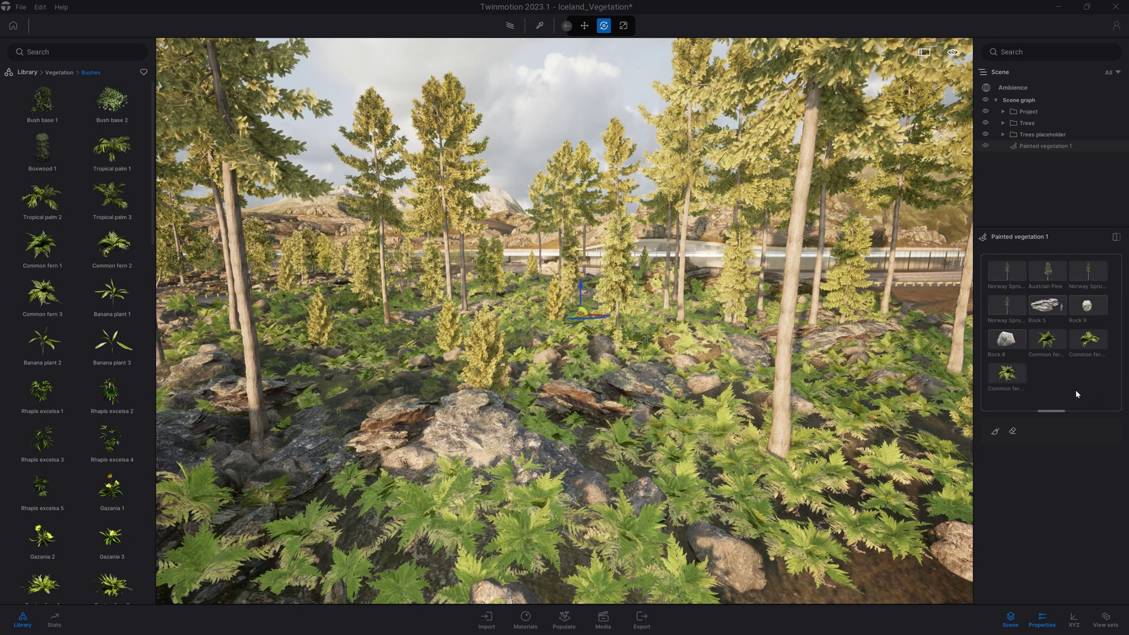
Tint the first painted Common fern light tan
click(1035, 345)
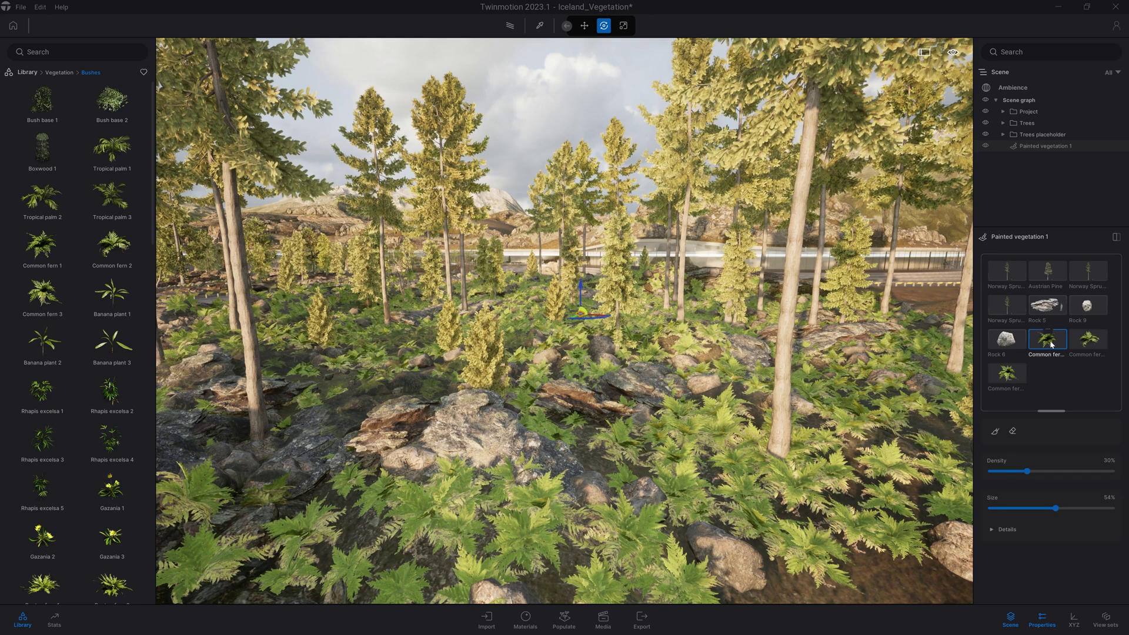
click(1008, 529)
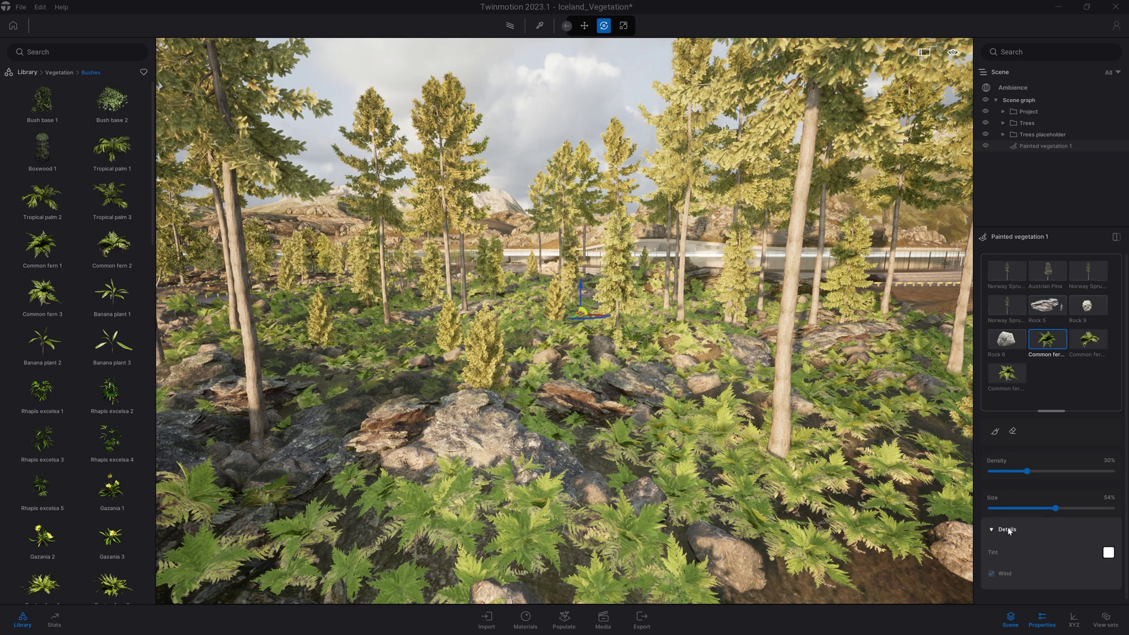
click(1107, 553)
drag(484, 208, 706, 215)
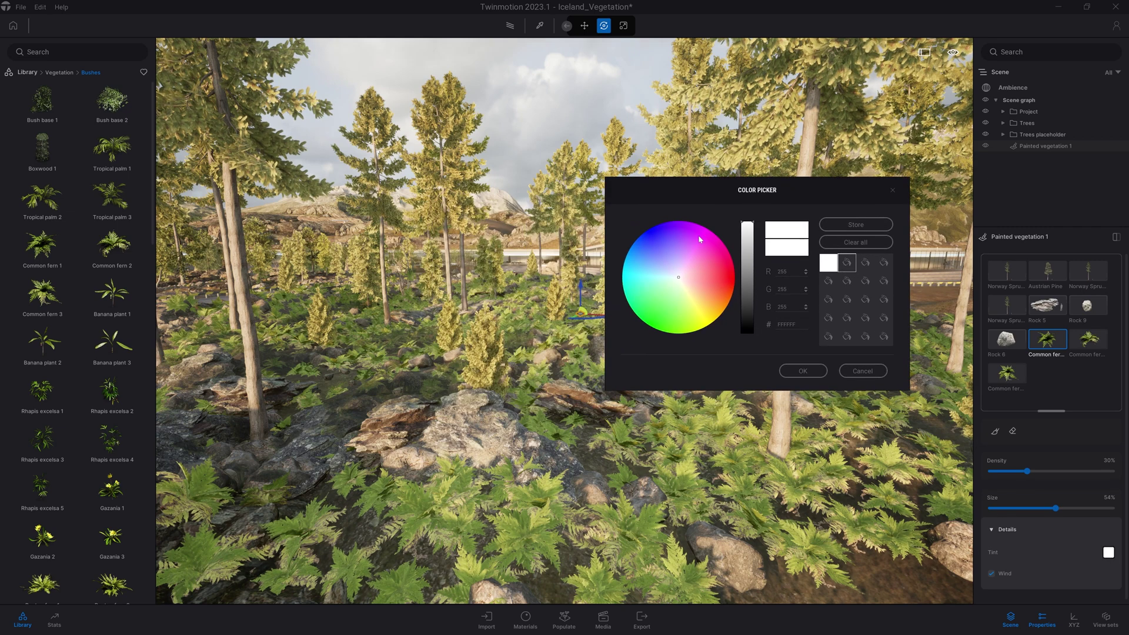
drag(680, 284, 692, 288)
mouse_move(747, 237)
mouse_down()
mouse_move(748, 261)
mouse_move(748, 248)
mouse_up()
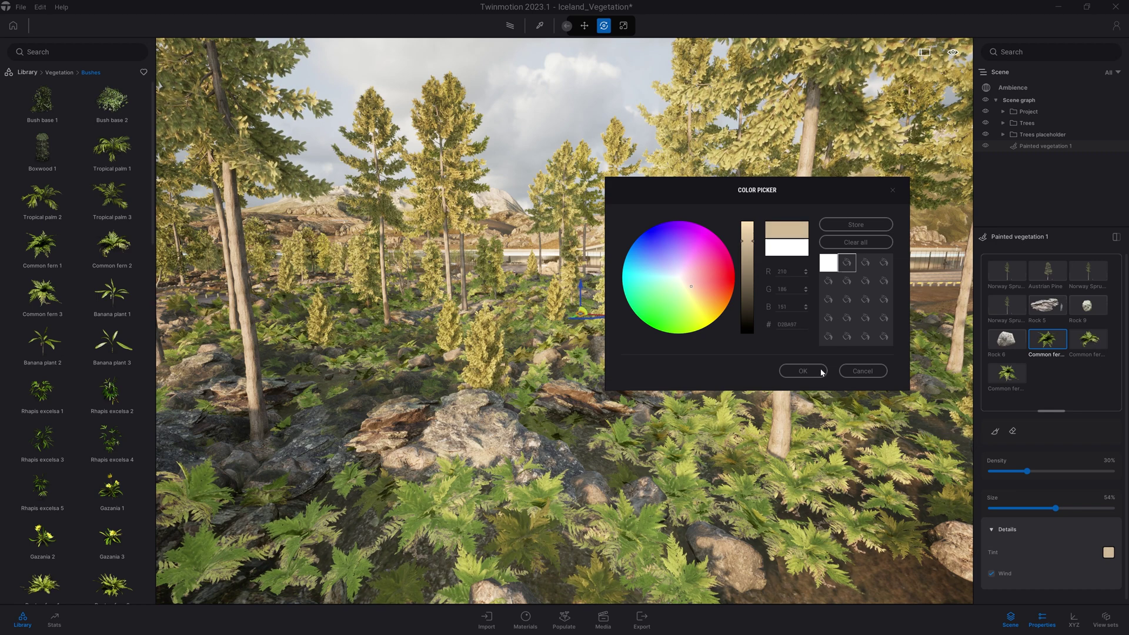
click(803, 371)
Tint all three painted Common ferns golden yellow and reduce their density to 9%
shift+click(1018, 378)
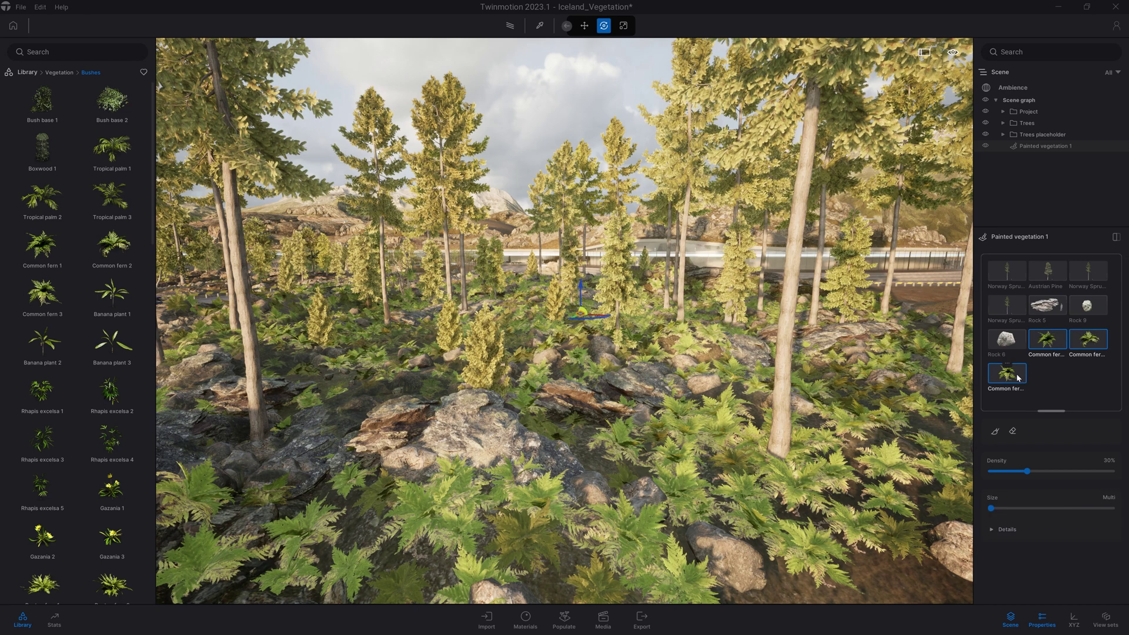
click(1006, 530)
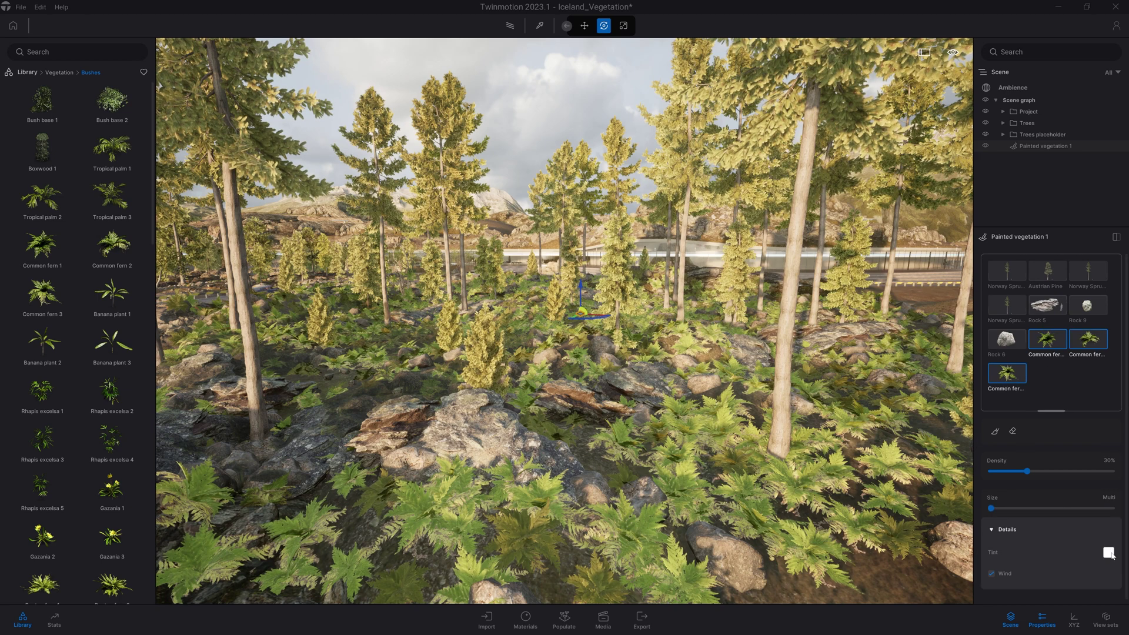
click(1108, 553)
drag(555, 256, 555, 273)
drag(509, 213, 738, 87)
click(734, 196)
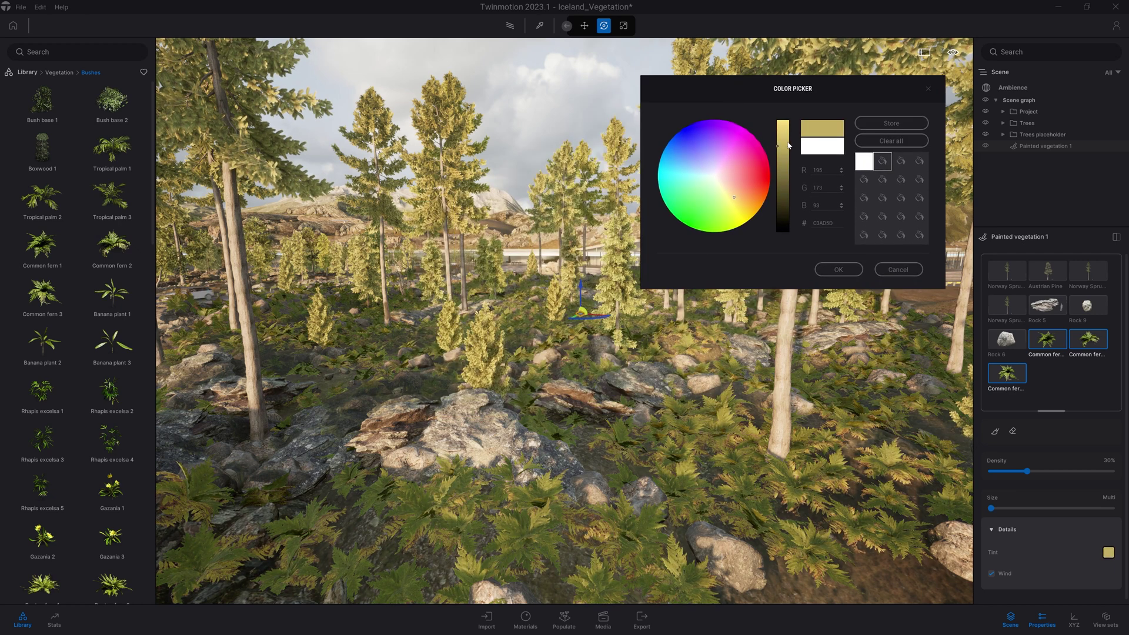
drag(790, 147, 788, 140)
click(839, 269)
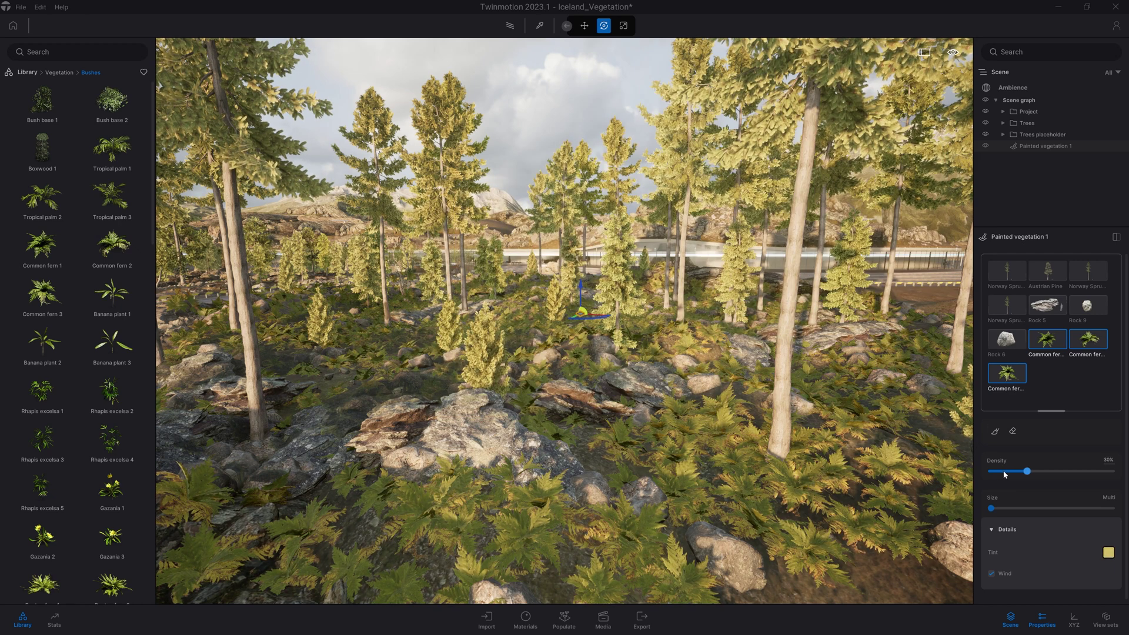
click(1004, 471)
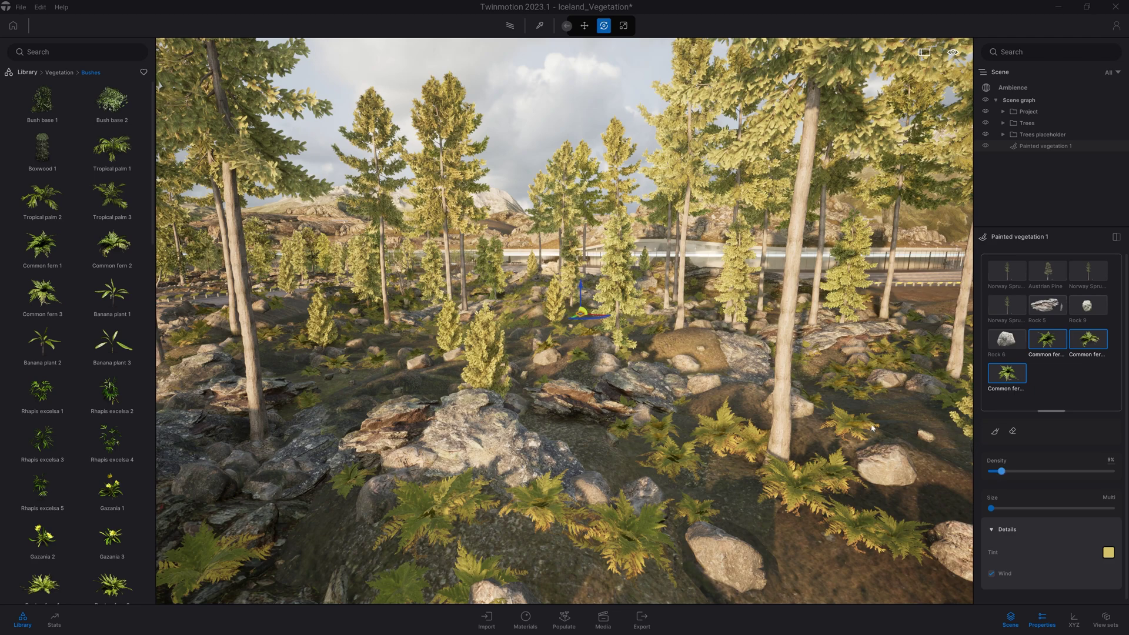
Add Dry Wild Grass 01 from the library to the painted forest vegetation and end the painting
click(59, 72)
key(w)
right_drag(697, 365, 689, 321)
key(s)
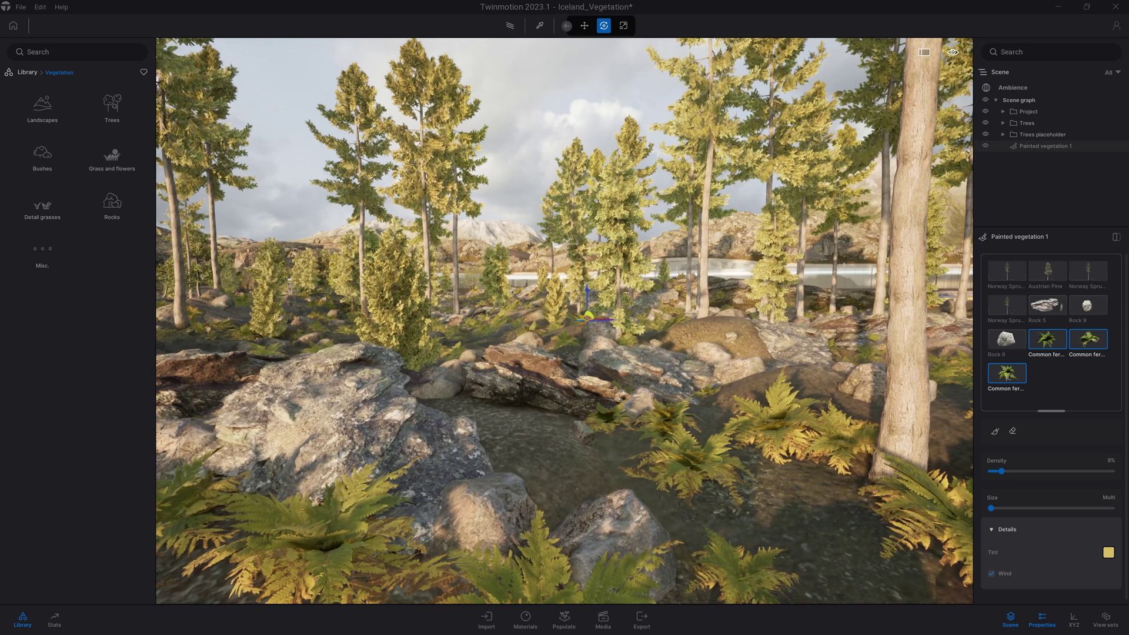
click(110, 154)
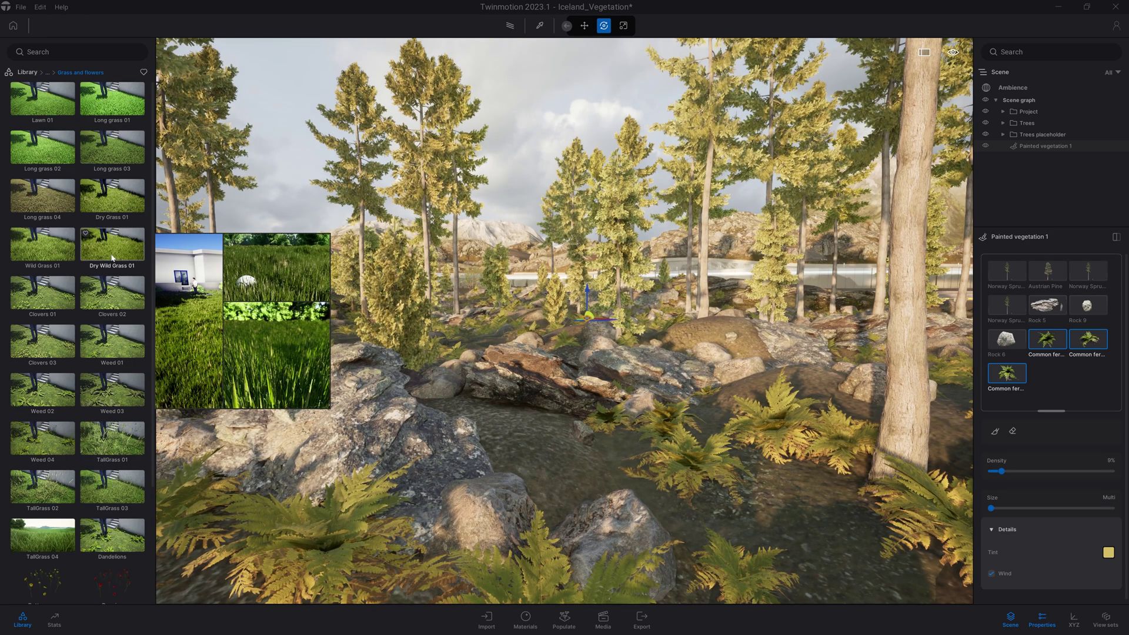
mouse_move(106, 254)
mouse_down()
mouse_move(914, 344)
mouse_move(1033, 390)
mouse_up()
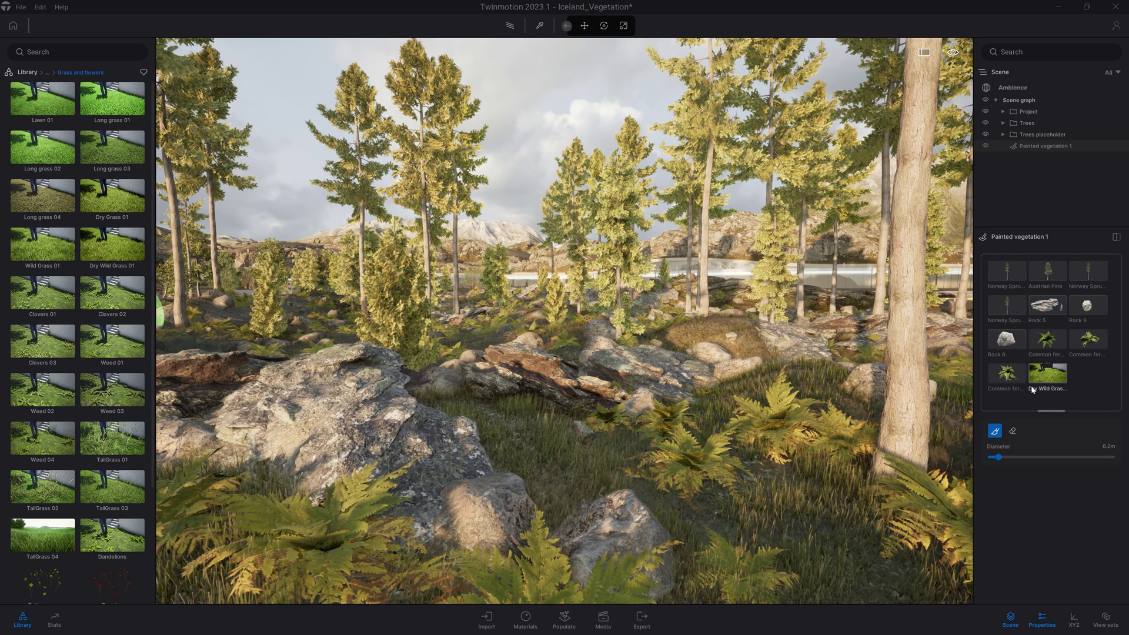
right_drag(706, 353, 588, 353)
right_drag(750, 328, 835, 359)
key(Escape)
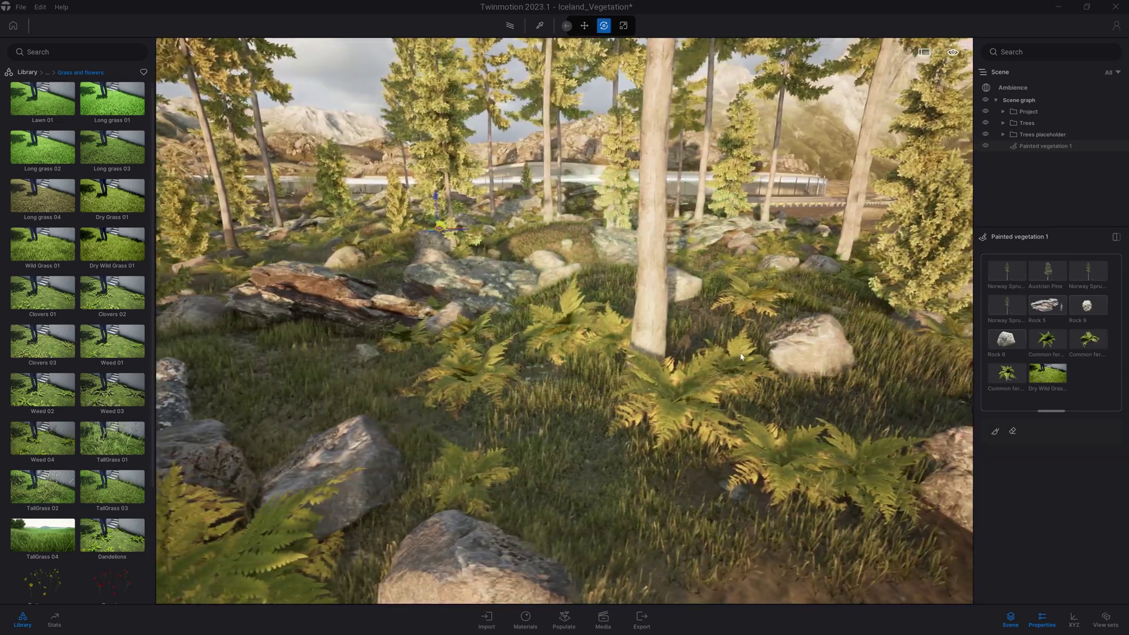
Examine the painted forest floor from ground level, checking how the grass, ferns, rocks and spruces mix
key(d)
right_drag(674, 356, 659, 314)
key(w)
key(w)
key(w)
key(a)
key(s)
key(a)
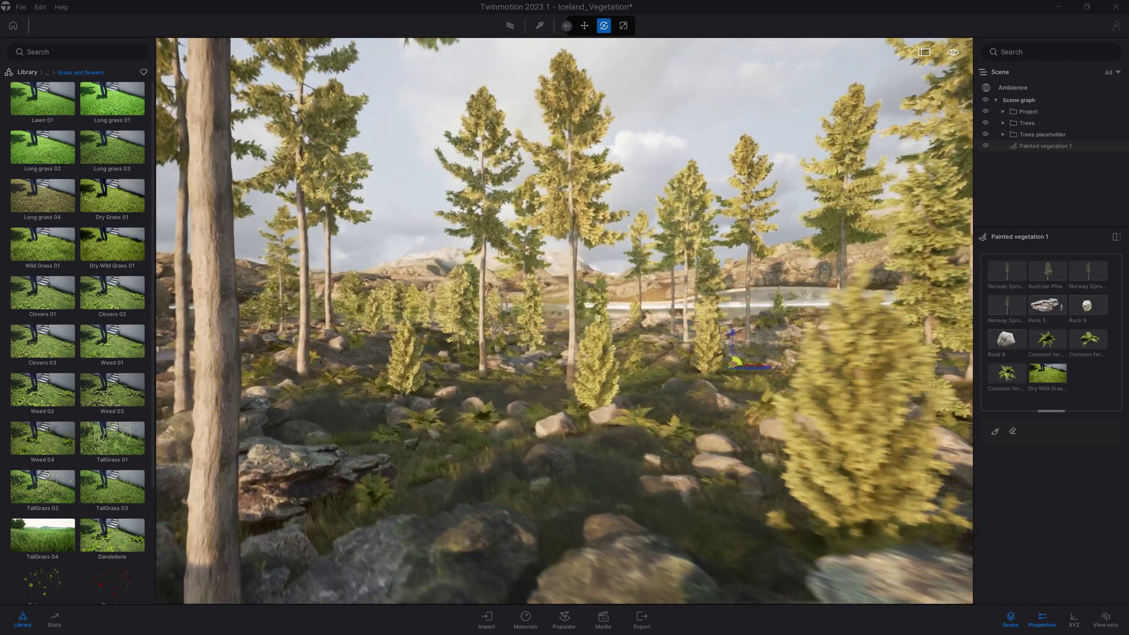
key(w)
right_drag(577, 337, 671, 356)
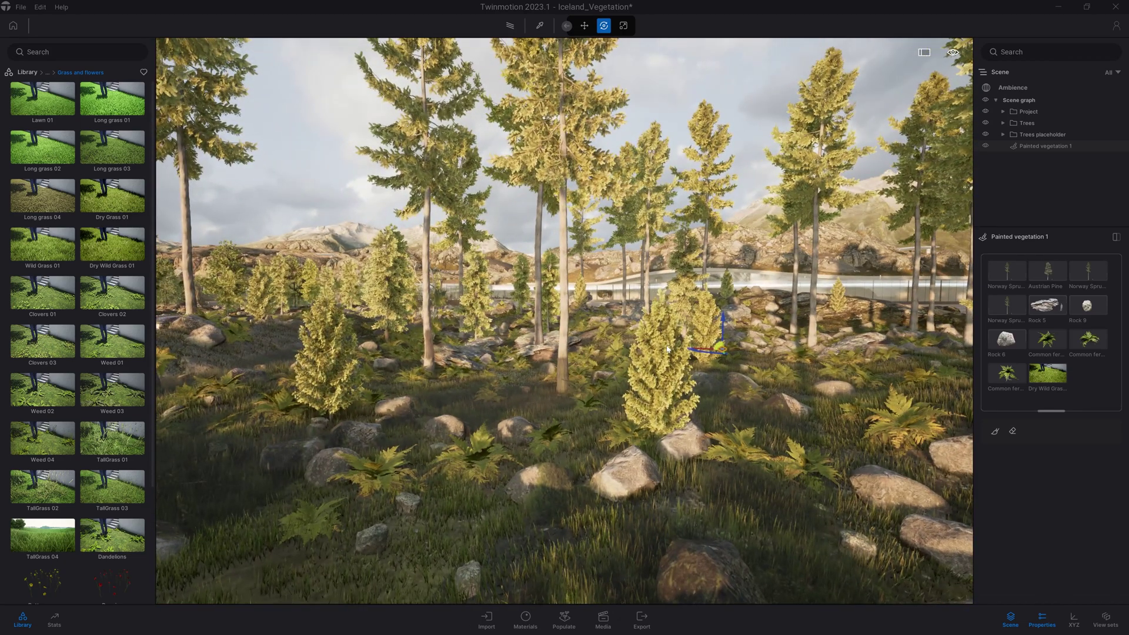
Place Growing Ivy 1 from the miscellaneous vegetation at the base of the round glass building's wall
mouse_move(772, 401)
shift+middle_down()
mouse_move(914, 424)
mouse_move(786, 418)
shift+middle_up()
key(w)
right_drag(786, 418, 717, 379)
key(w)
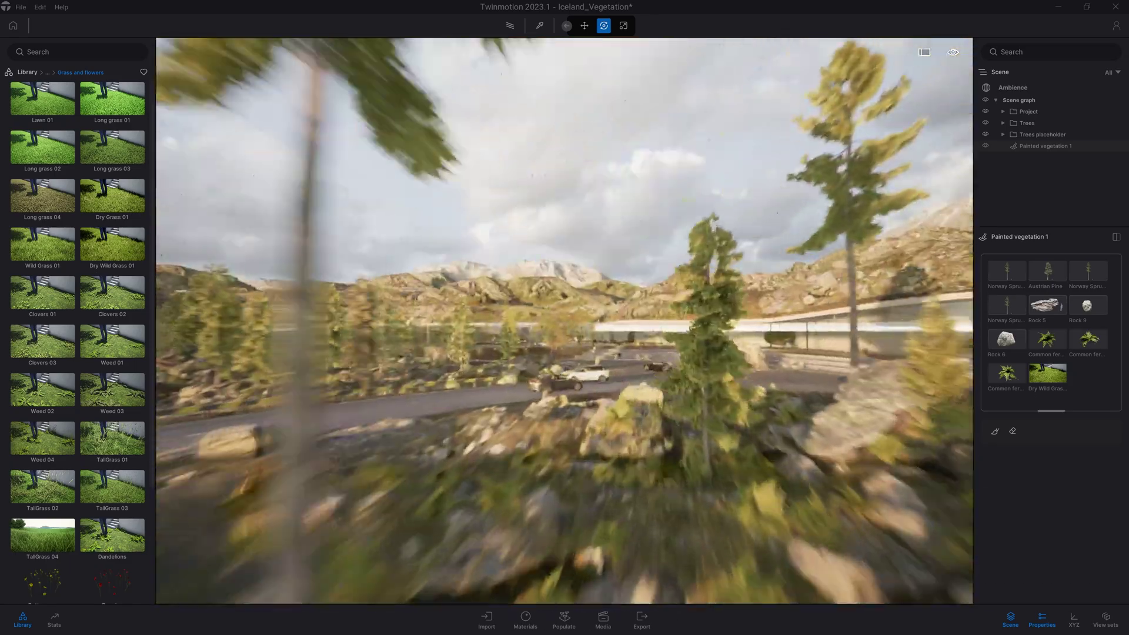
key(w)
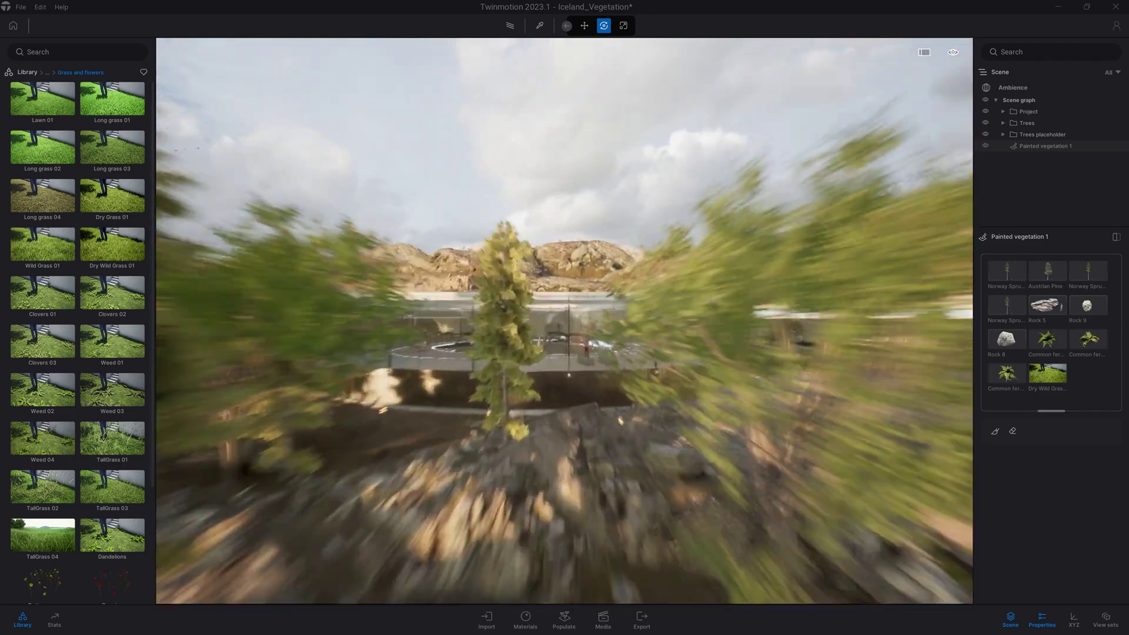
key(w)
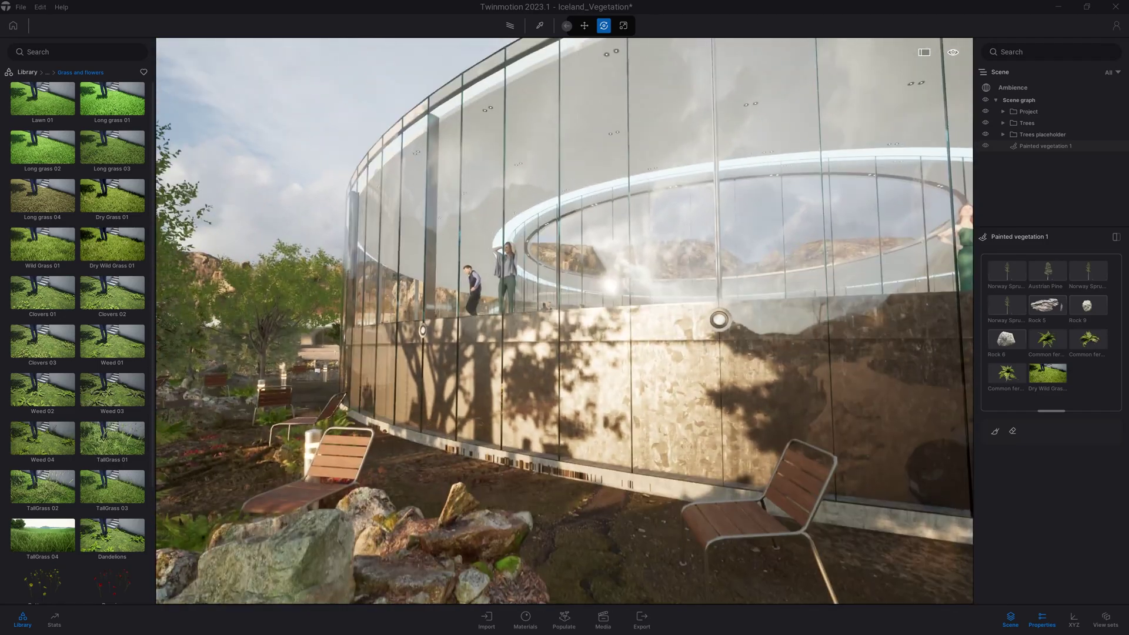
right_drag(635, 420, 785, 420)
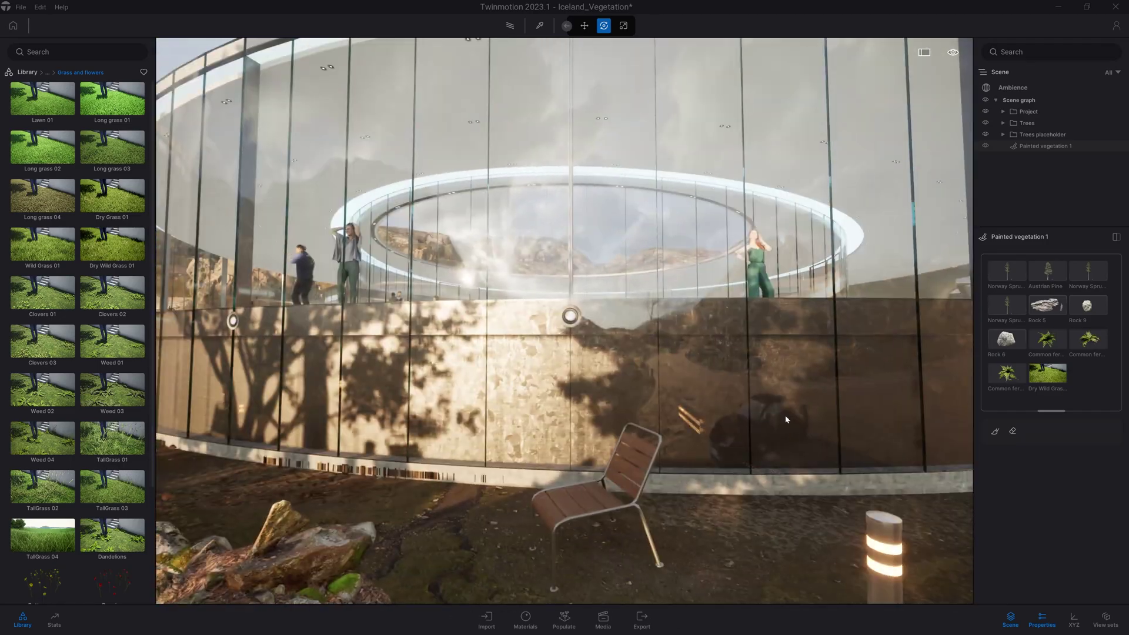
click(48, 73)
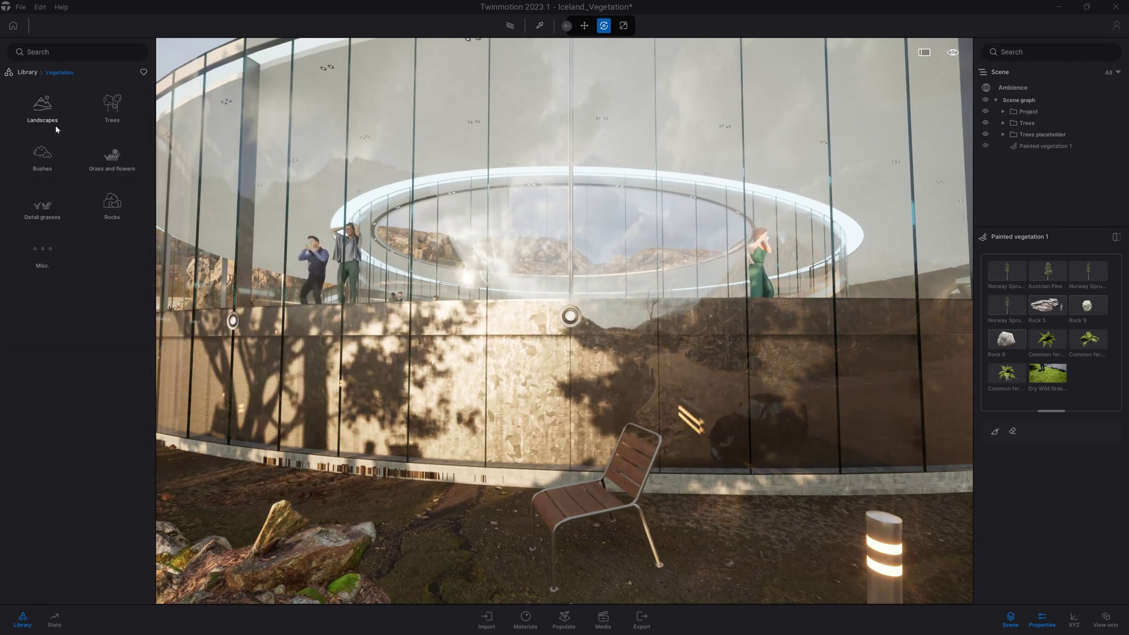
click(42, 254)
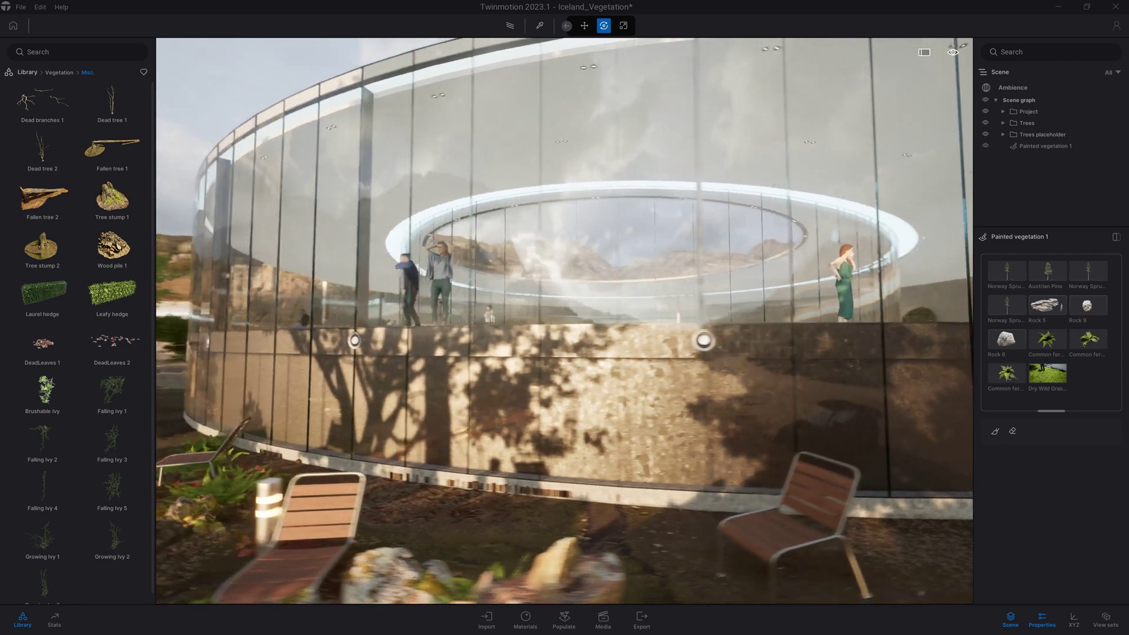
right_drag(564, 320, 458, 294)
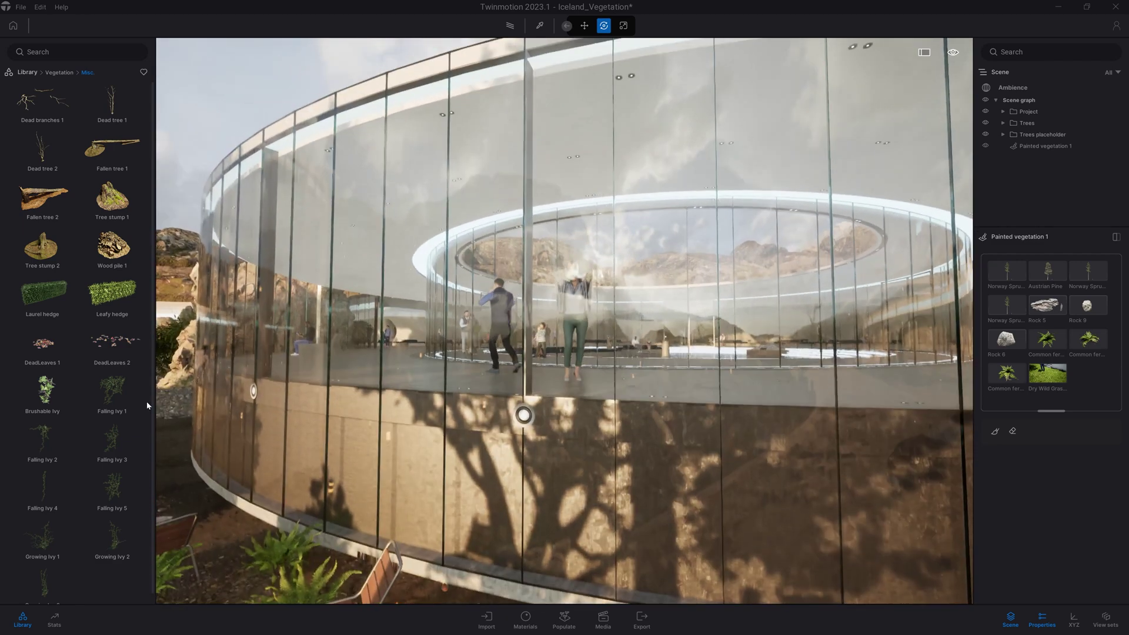
scroll(53, 482, down, 1)
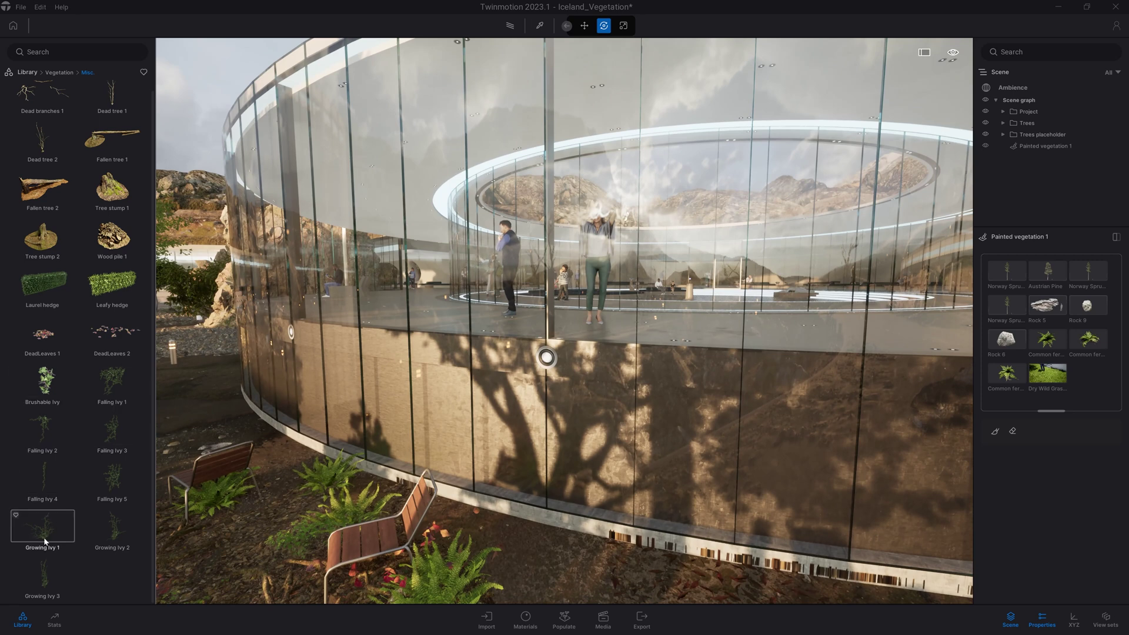
drag(45, 541, 586, 432)
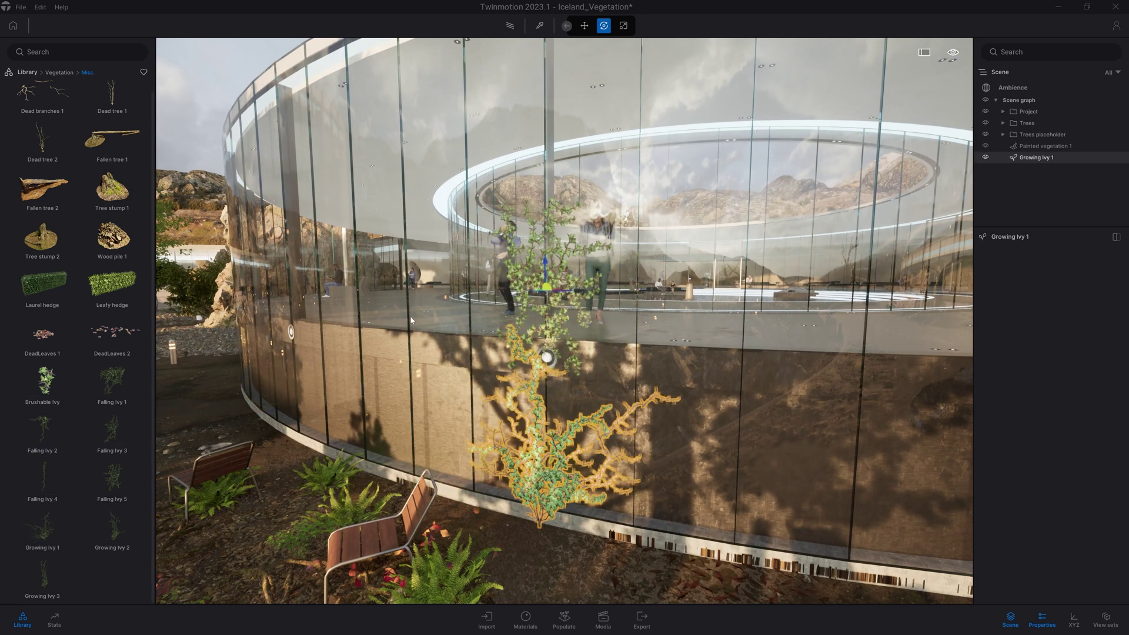
Add Falling Ivy 5 and Growing Ivy 2 to the curved facade near the first ivy
key(s)
right_drag(498, 307, 512, 262)
drag(103, 536, 645, 450)
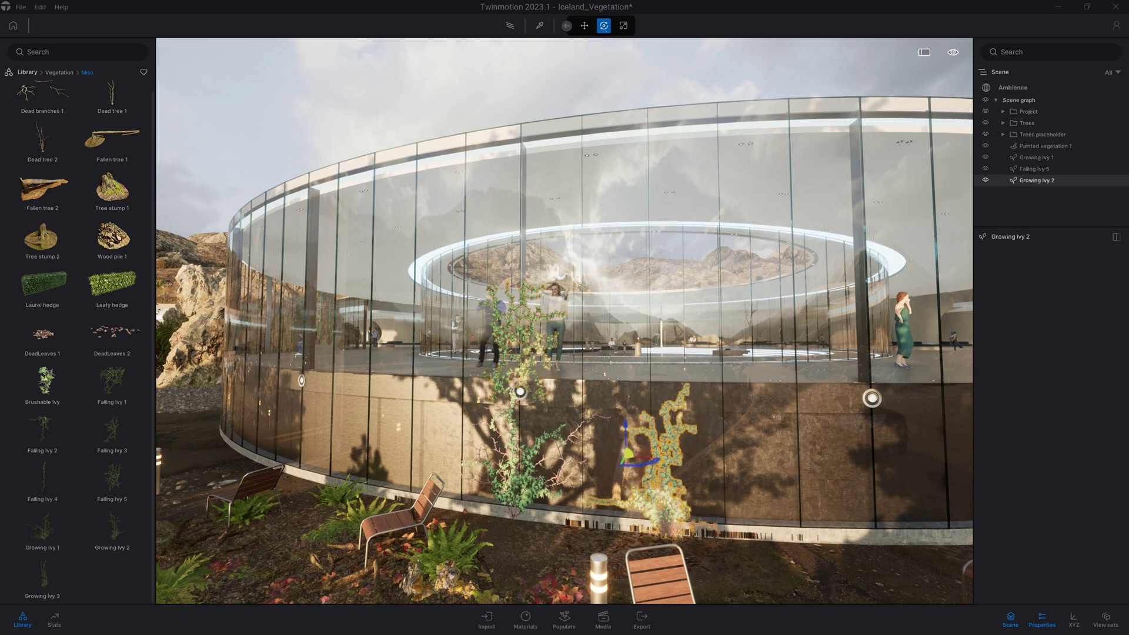
Hang Falling Ivy 2, Falling Ivy 3 and Falling Ivy 4 on the upper glass facade and clear the selection
right_drag(645, 449, 655, 426)
drag(514, 198, 519, 214)
drag(112, 429, 497, 258)
drag(43, 489, 649, 199)
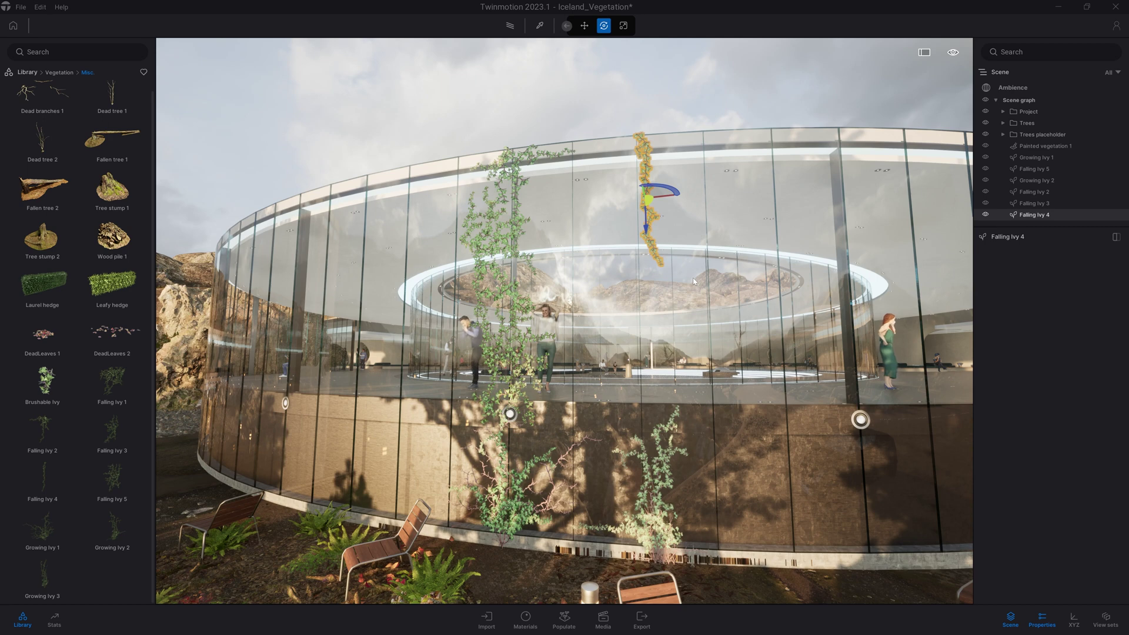
click(693, 277)
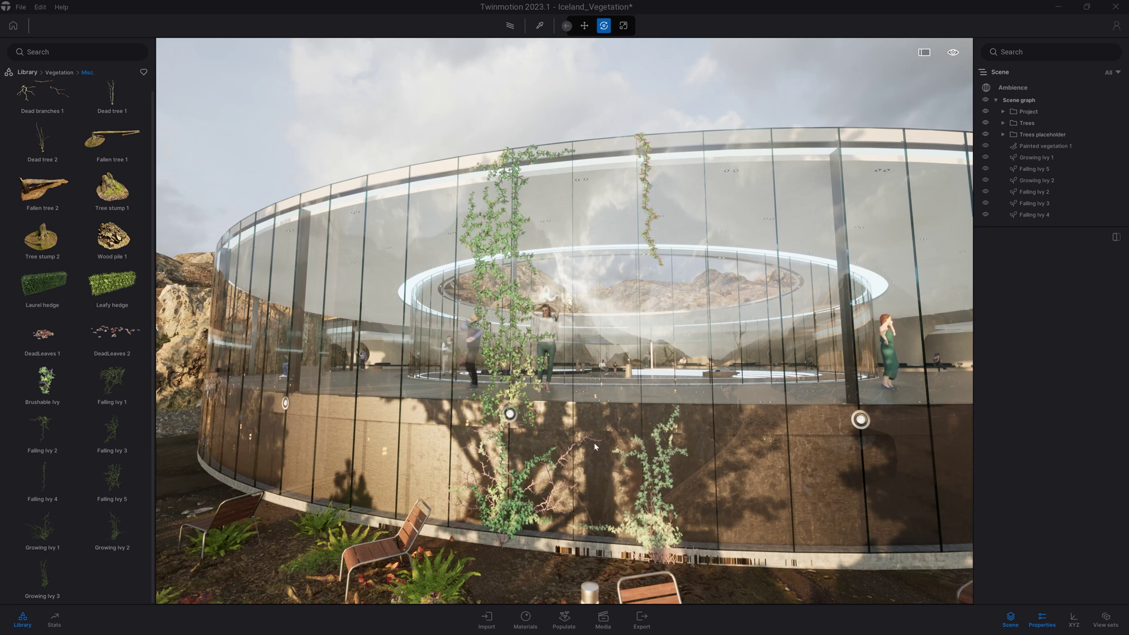
Set up foliage painting with Brushable Ivy and a brush diameter of 0.2 m
click(564, 622)
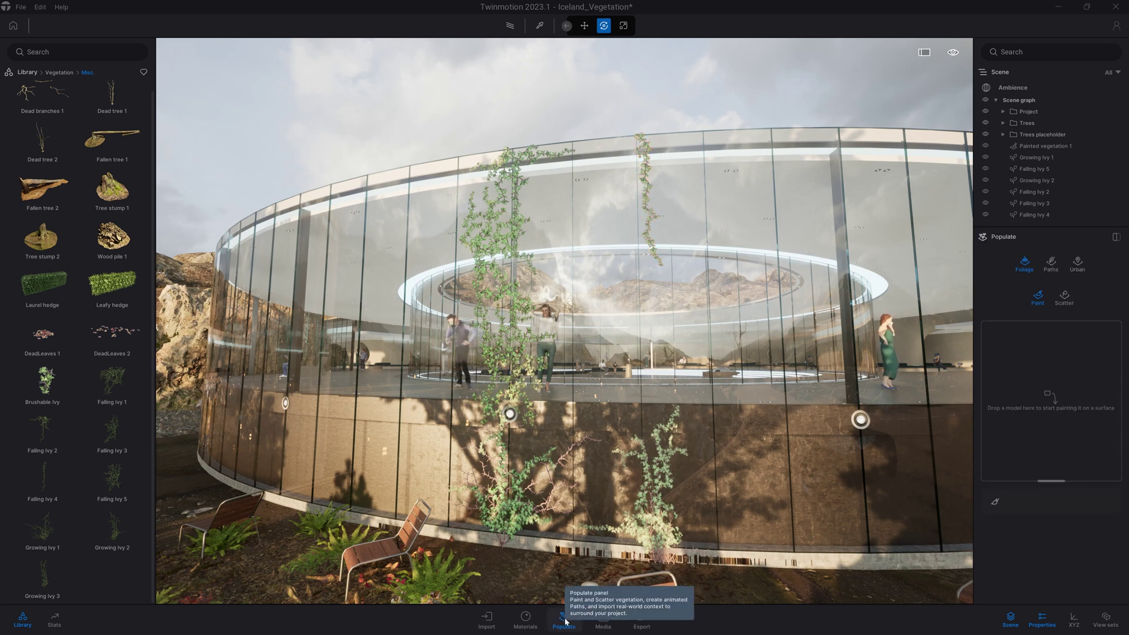
click(1039, 300)
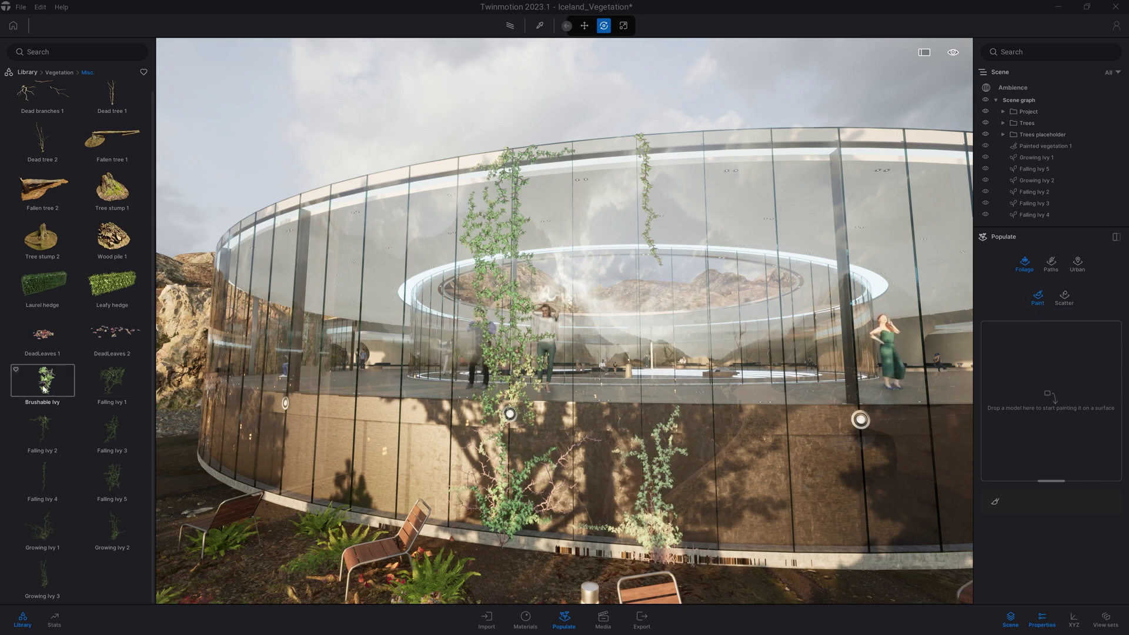
mouse_move(125, 345)
mouse_down()
mouse_move(870, 327)
mouse_move(1024, 381)
mouse_up()
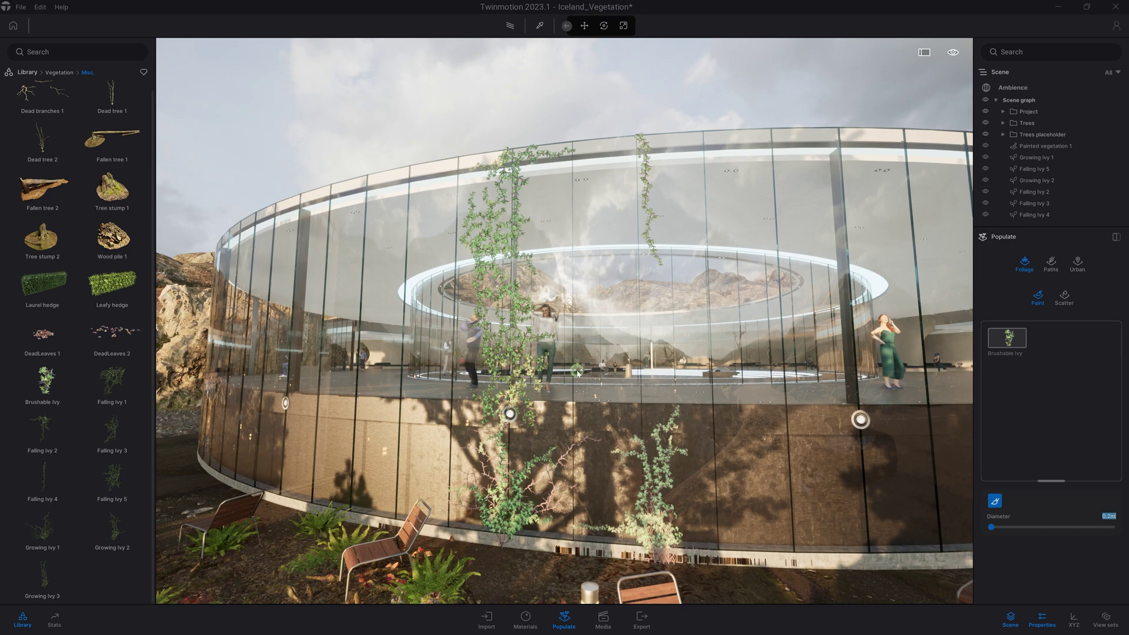
Paint Brushable Ivy strands across the lower wall and glass, linking the placed ivies with the neighbouring column
scroll(577, 373, up, 6)
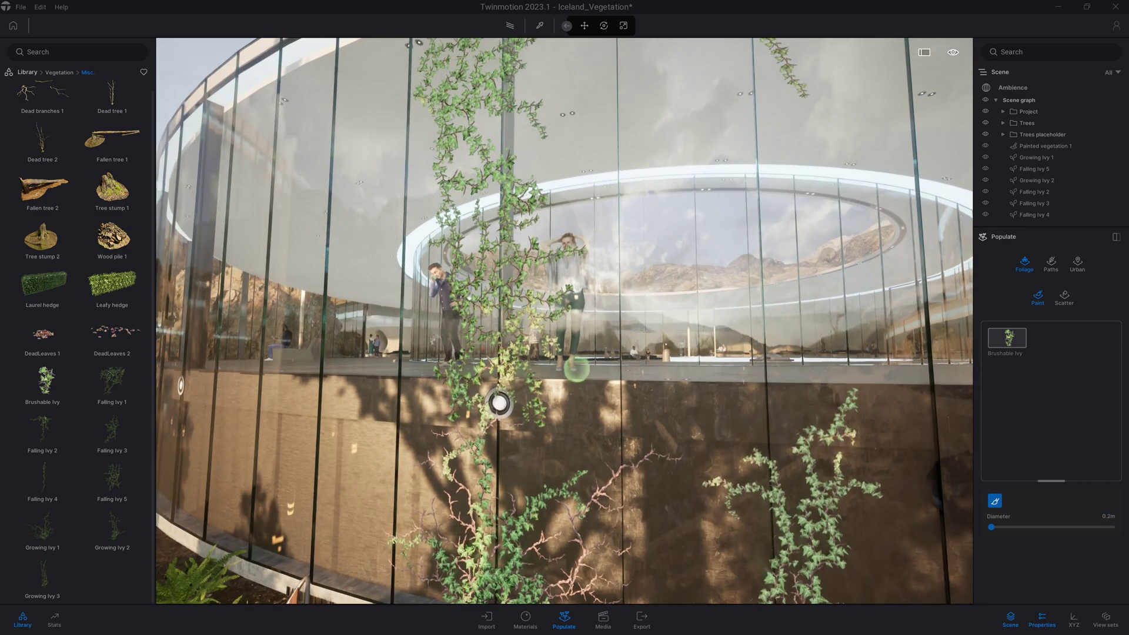
click(513, 380)
mouse_move(513, 380)
mouse_down()
mouse_move(585, 379)
mouse_move(729, 305)
mouse_move(853, 265)
mouse_move(866, 278)
mouse_move(669, 299)
mouse_move(573, 197)
mouse_move(694, 325)
mouse_move(758, 438)
mouse_move(782, 450)
mouse_up()
key(s)
mouse_move(782, 450)
right_down()
mouse_move(735, 429)
mouse_move(833, 401)
mouse_move(694, 472)
right_up()
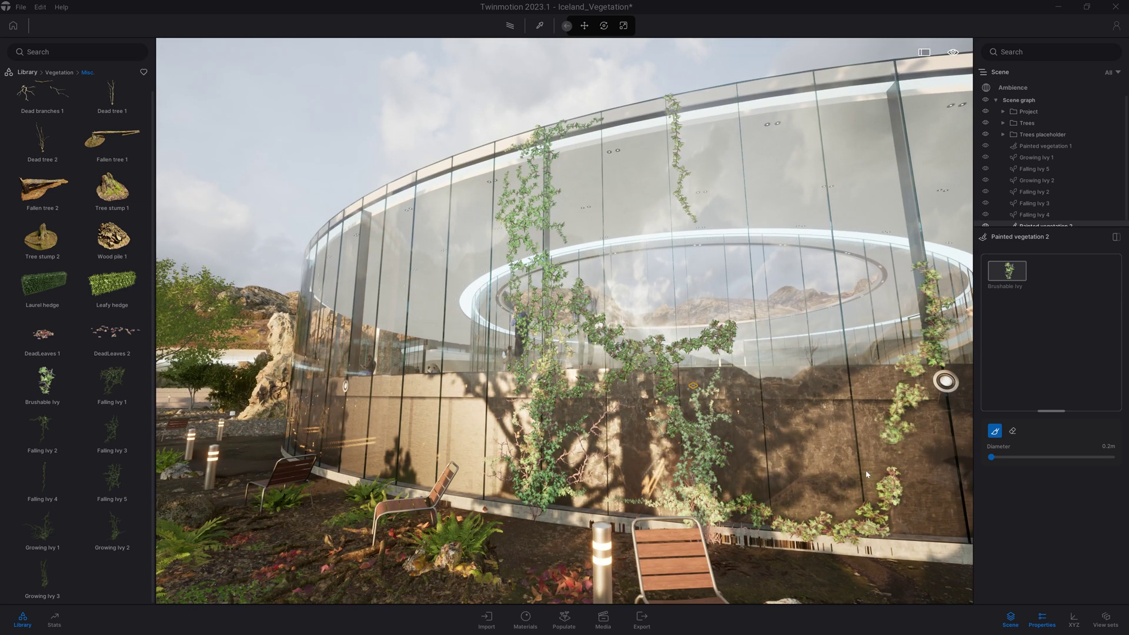
drag(777, 387, 827, 401)
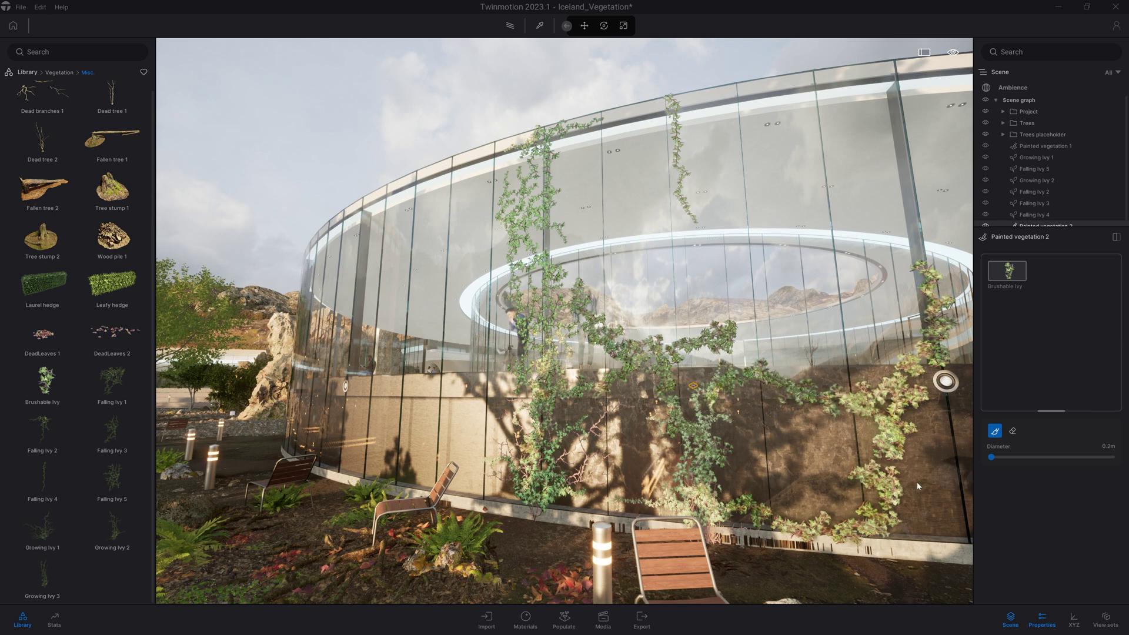
Paint Brushable Ivy along the roof edge, down the glass column and around the placed ivies, and end the painting
mouse_move(568, 122)
mouse_down()
mouse_move(640, 119)
mouse_move(679, 134)
mouse_up()
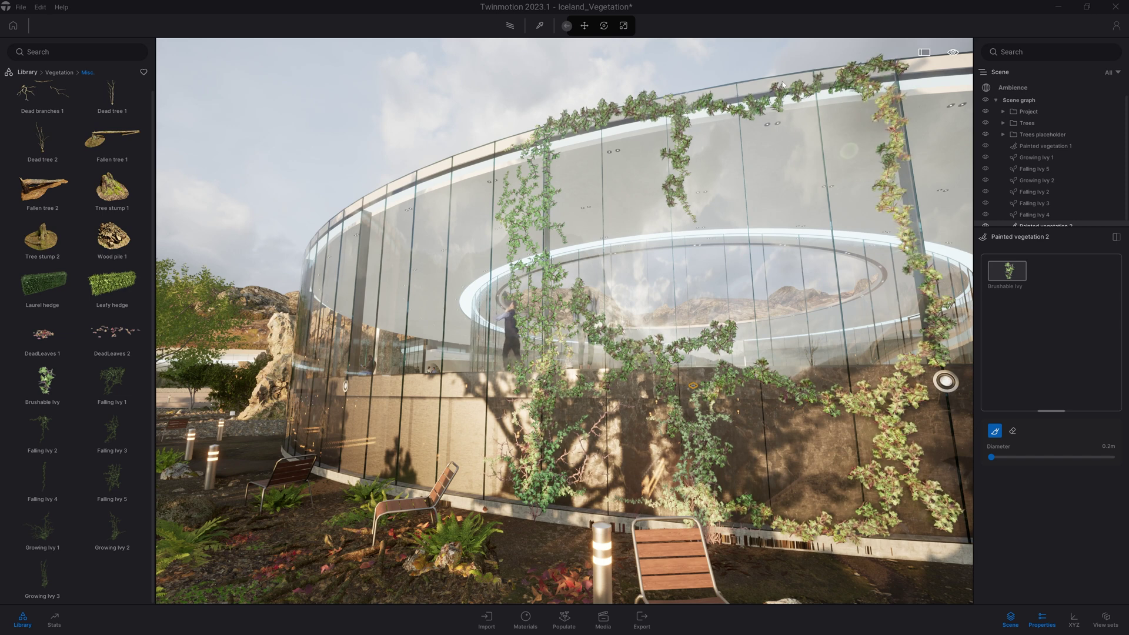
drag(520, 133, 437, 173)
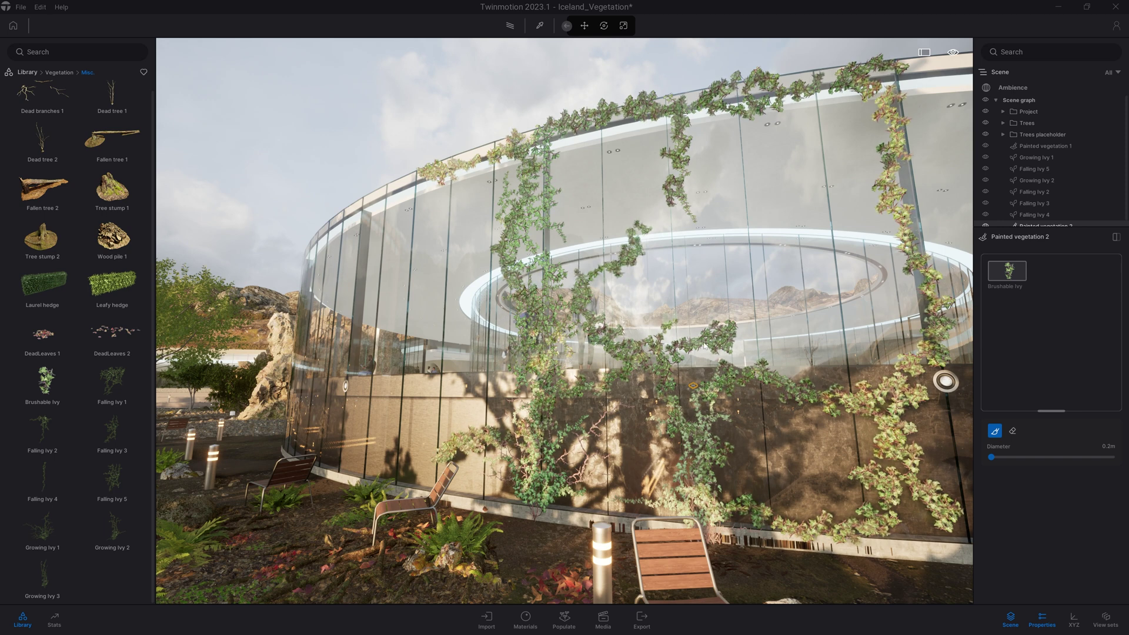
key(Escape)
mouse_move(822, 513)
shift+middle_down()
mouse_move(679, 512)
mouse_move(705, 512)
shift+middle_up()
drag(788, 252, 772, 249)
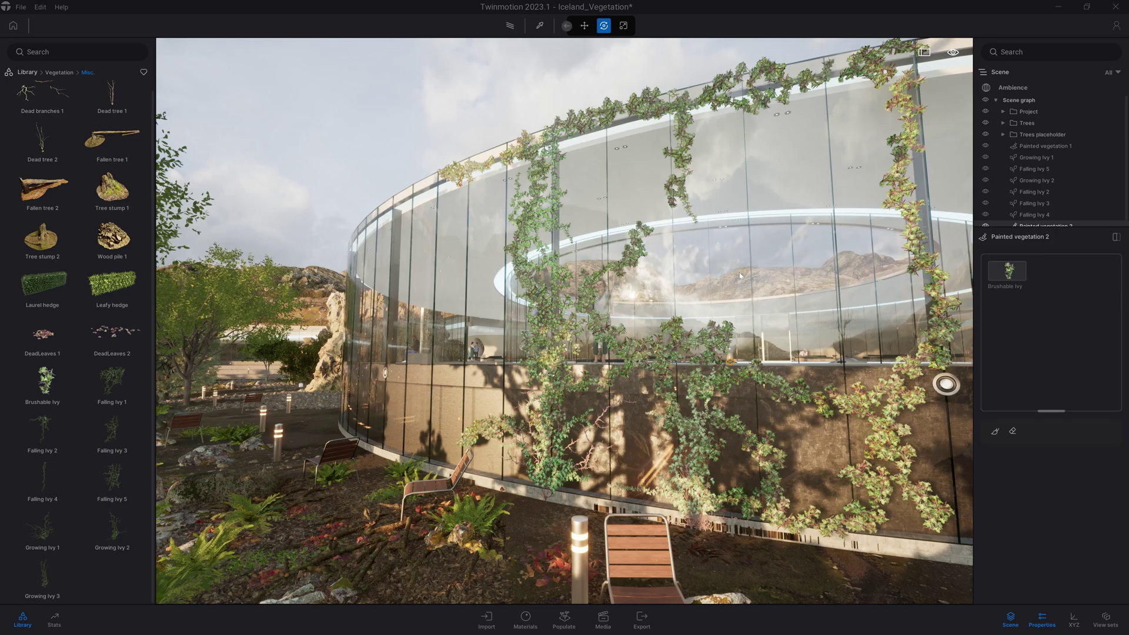
Select the round Gigantic Tundra Terrain between the painted forest and the road and raise it above the surrounding ground
key(s)
key(e)
key(s)
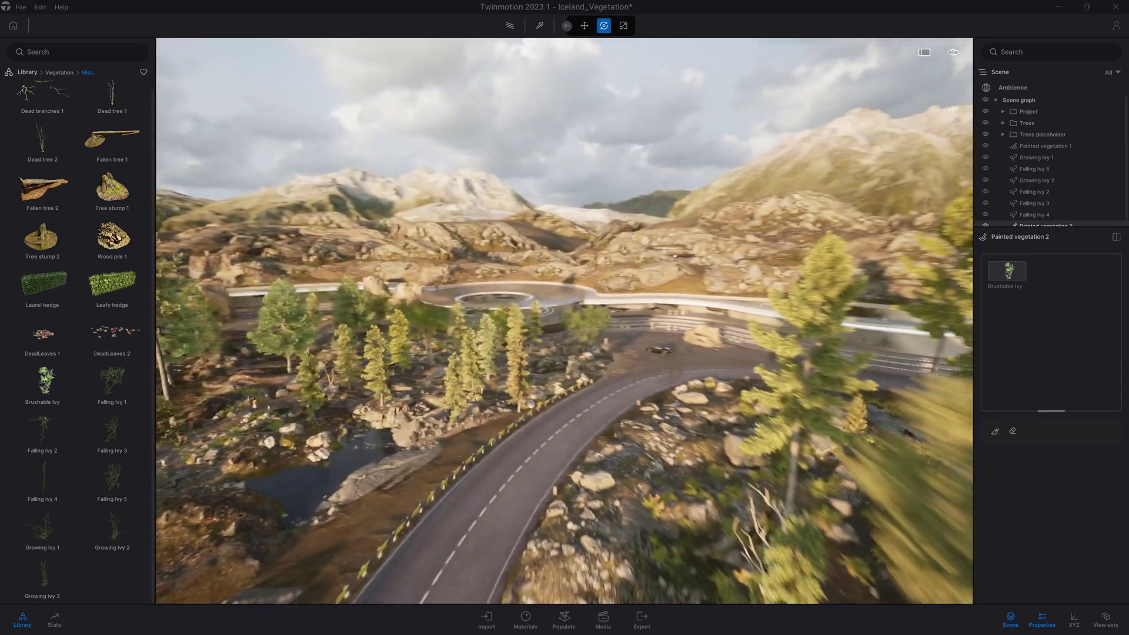
key(s)
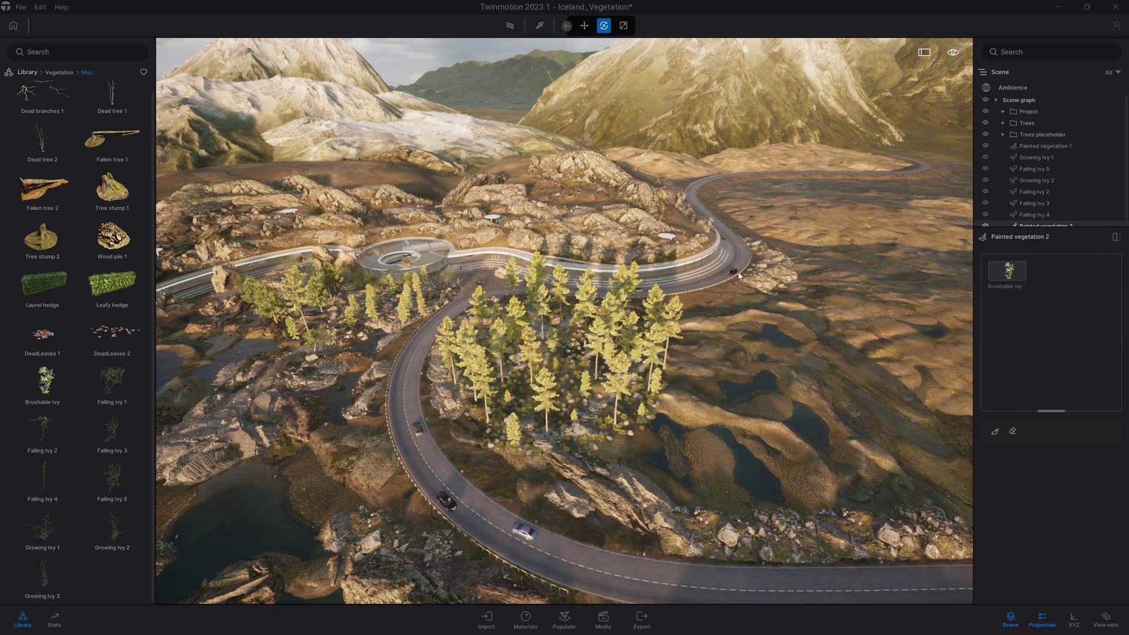
click(563, 627)
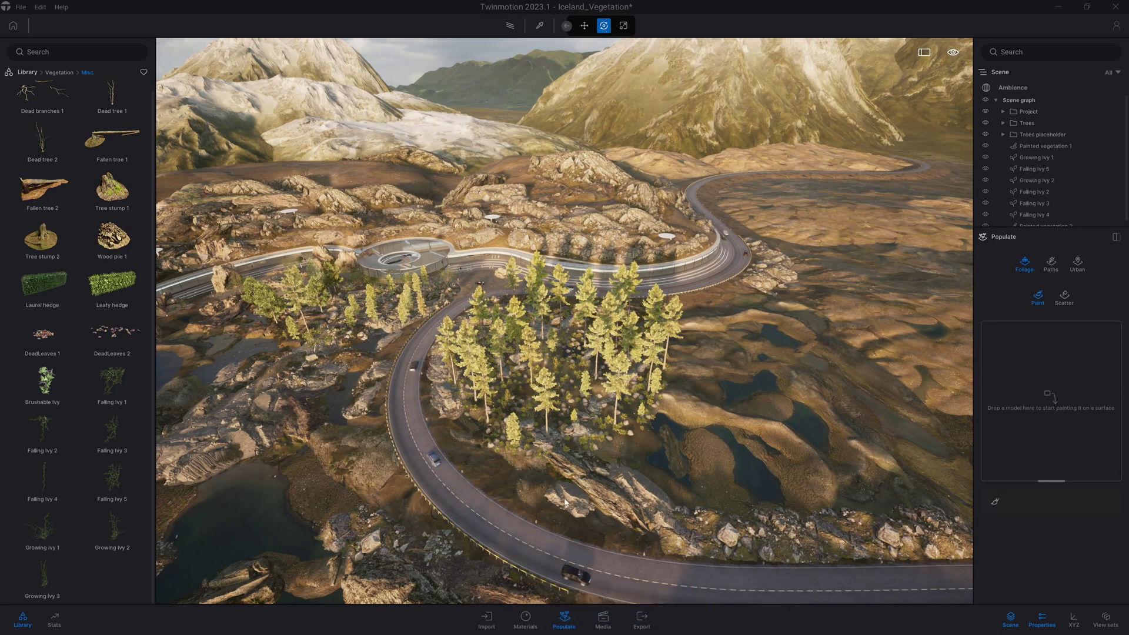
right_drag(614, 428, 648, 401)
key(w)
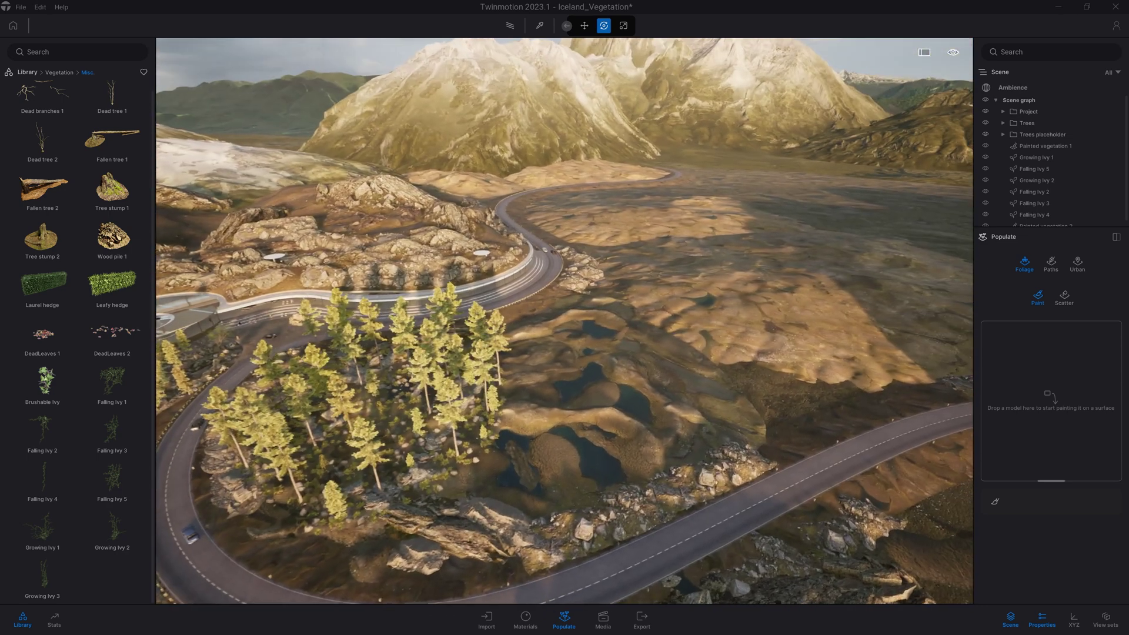
drag(648, 401, 665, 382)
click(665, 379)
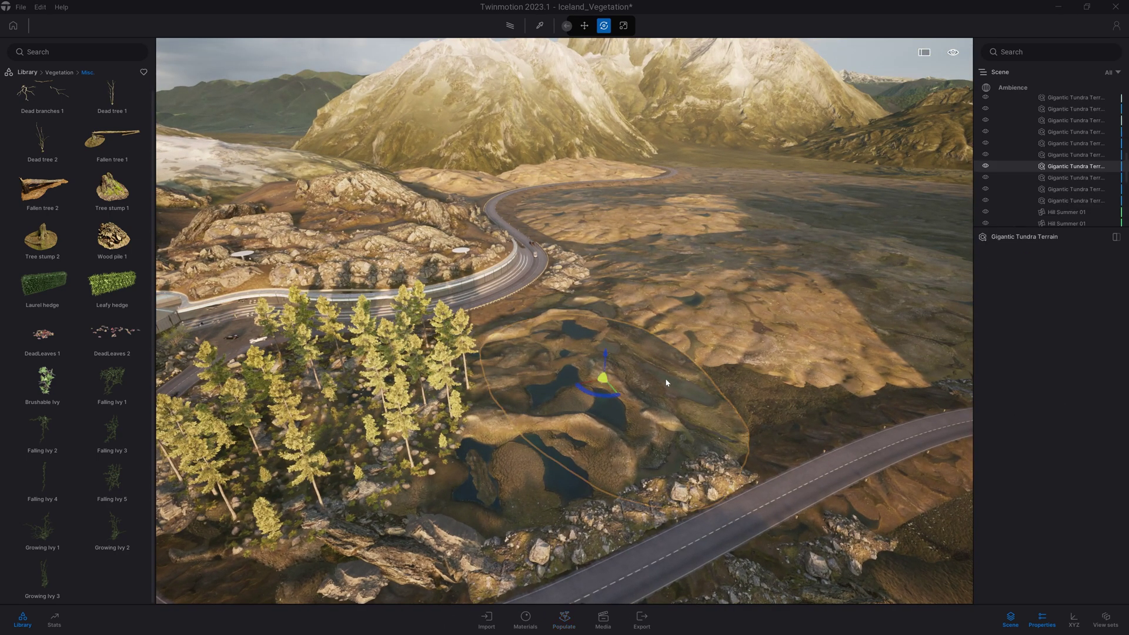
shift+middle_drag(646, 399, 687, 415)
scroll(687, 414, up, 4)
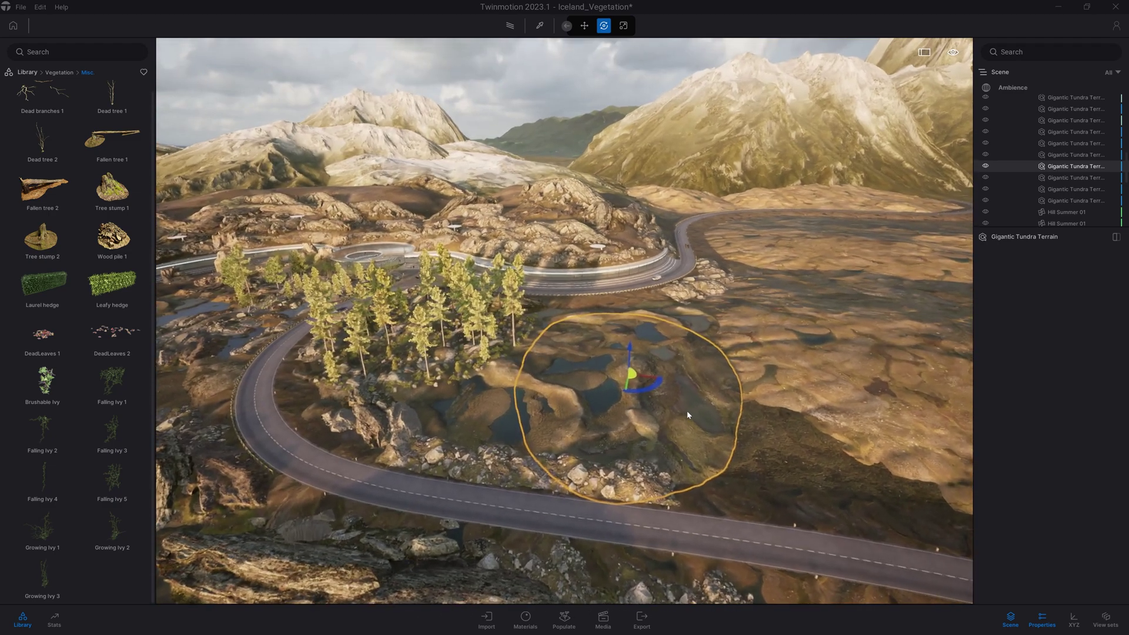
right_drag(687, 415, 721, 437)
scroll(687, 411, up, 3)
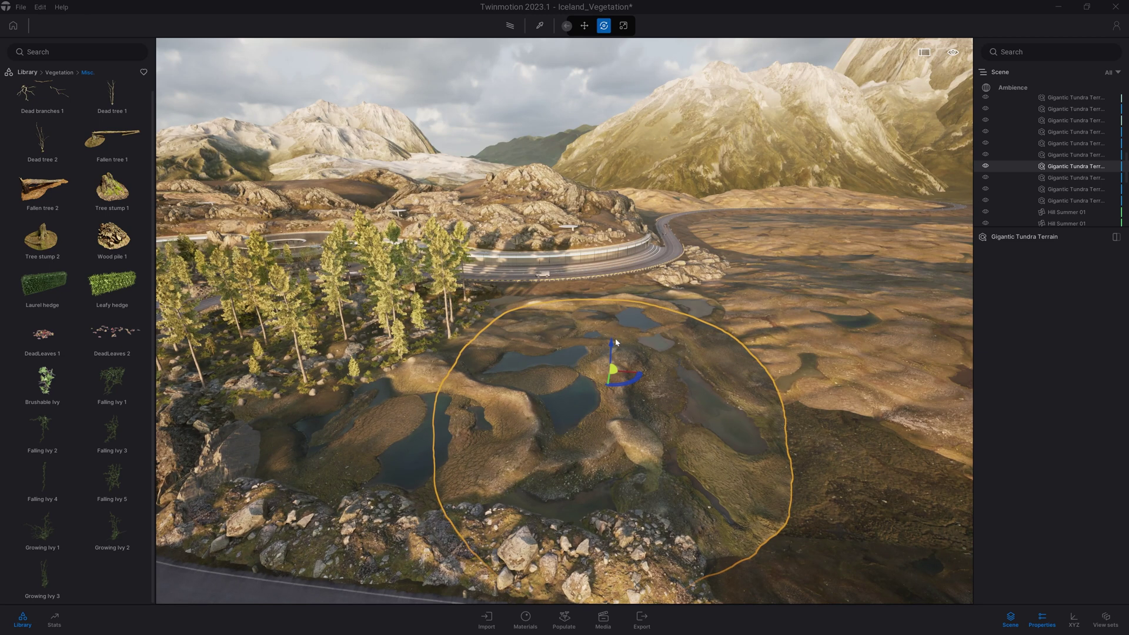
drag(612, 346, 616, 303)
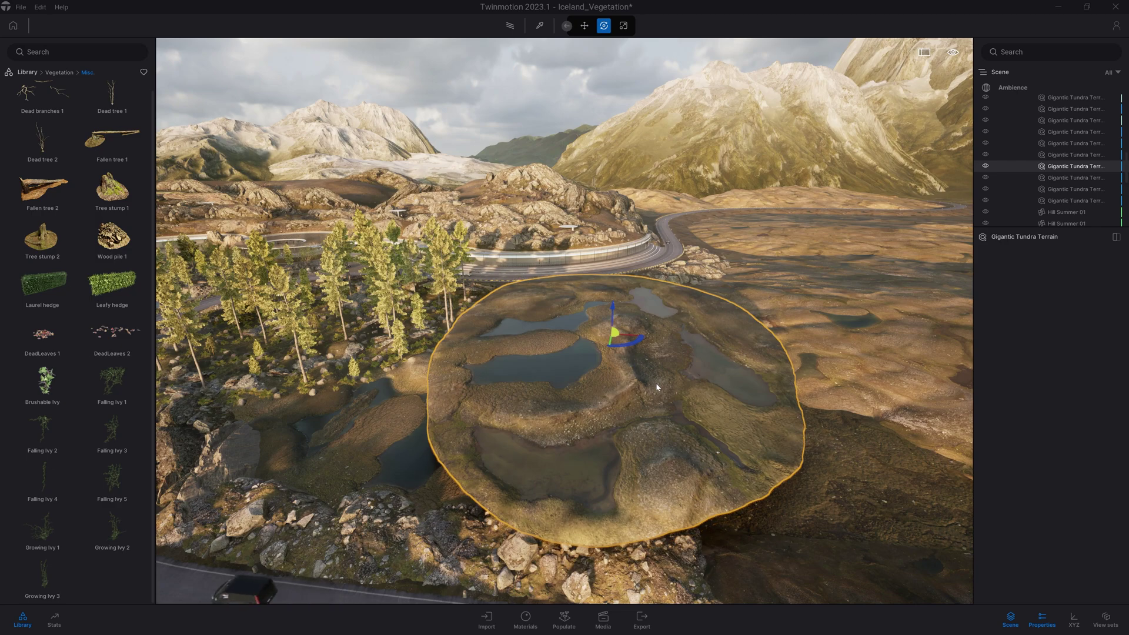
shift+middle_drag(645, 362, 582, 329)
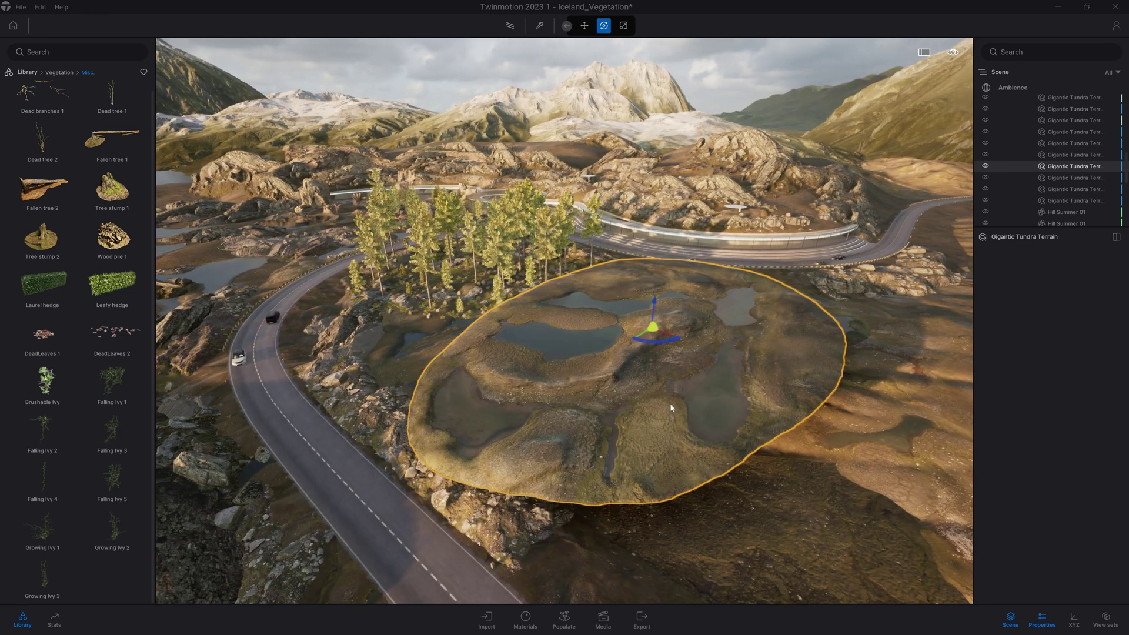
scroll(679, 407, up, 3)
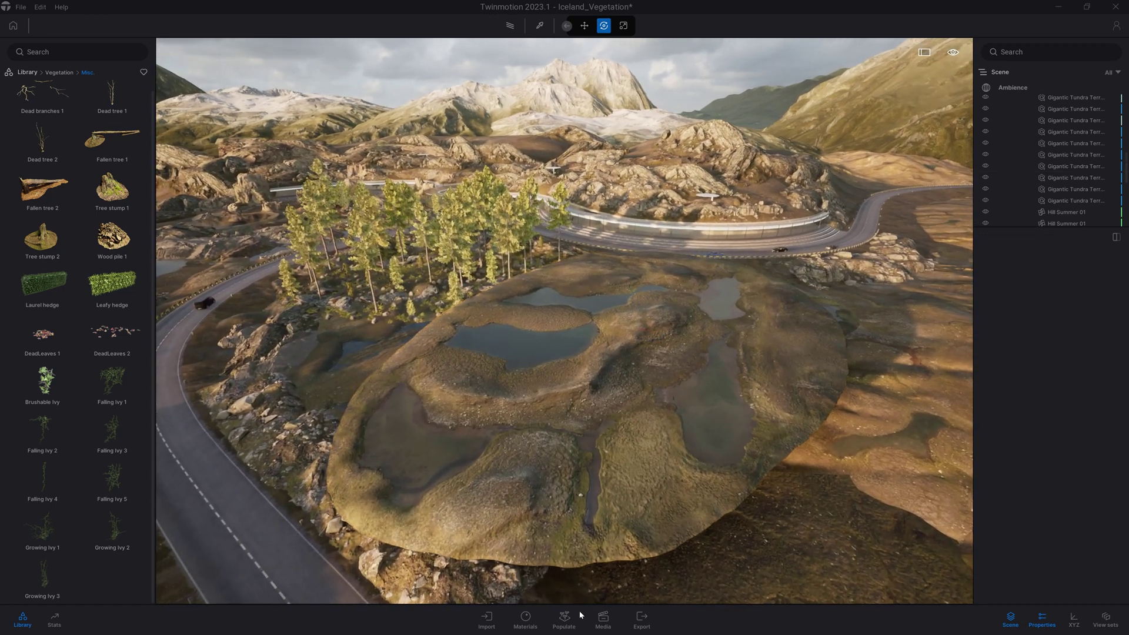
Set up foliage scattering with Norway Spruce from the tree library
click(564, 618)
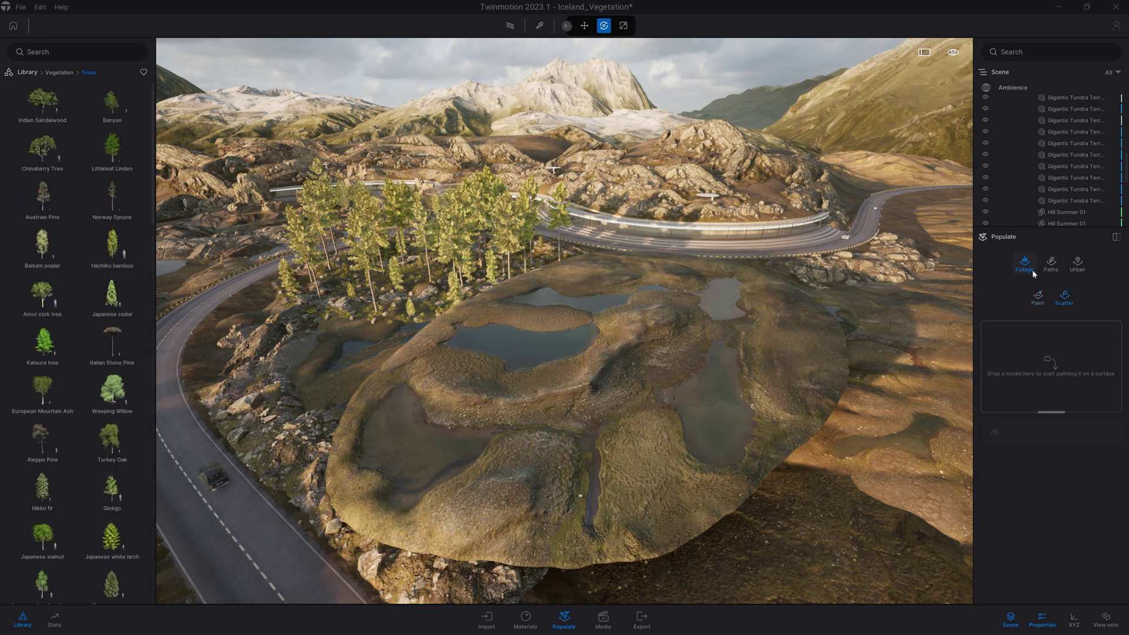
click(1064, 297)
mouse_move(116, 204)
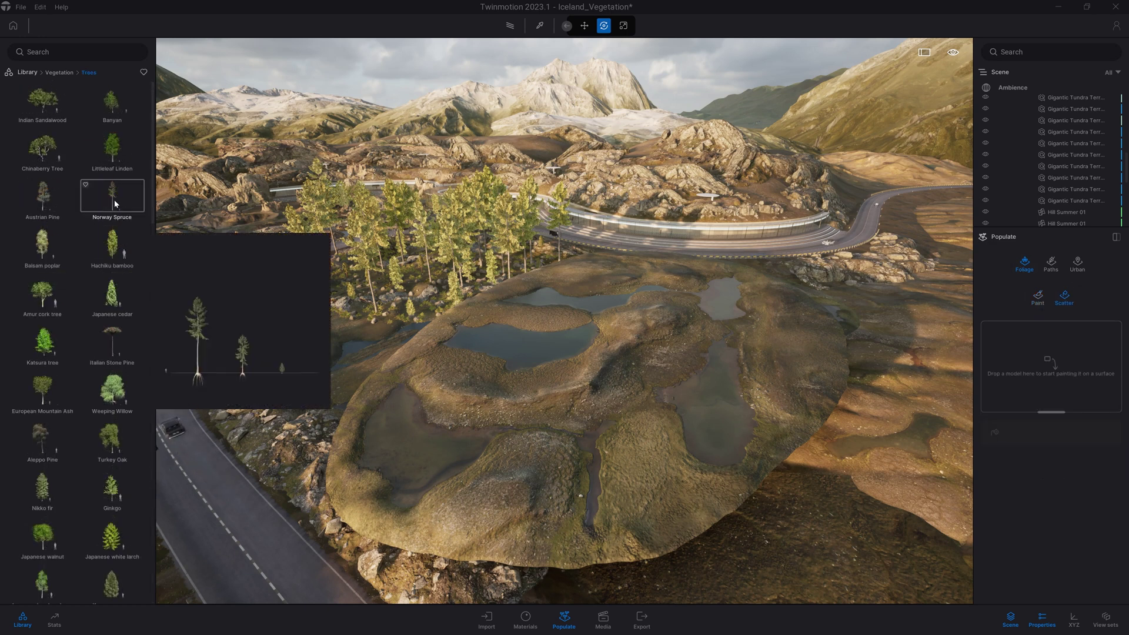
drag(174, 200, 1054, 359)
click(1008, 345)
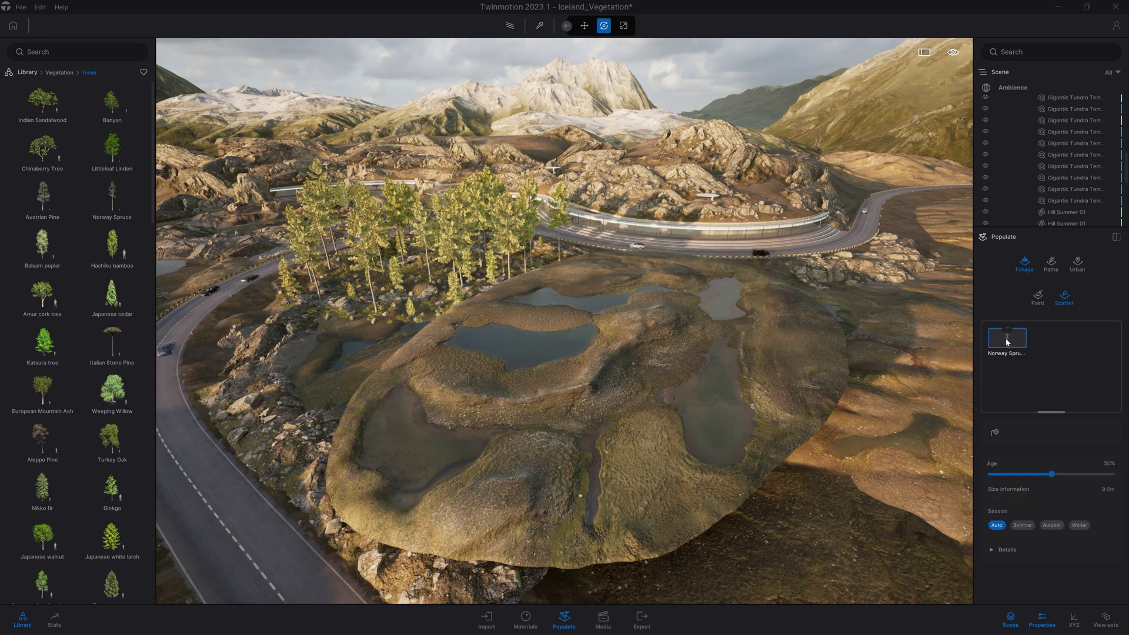
Scatter Norway Spruce over the raised round terrain in three passes and end the scattering
click(994, 433)
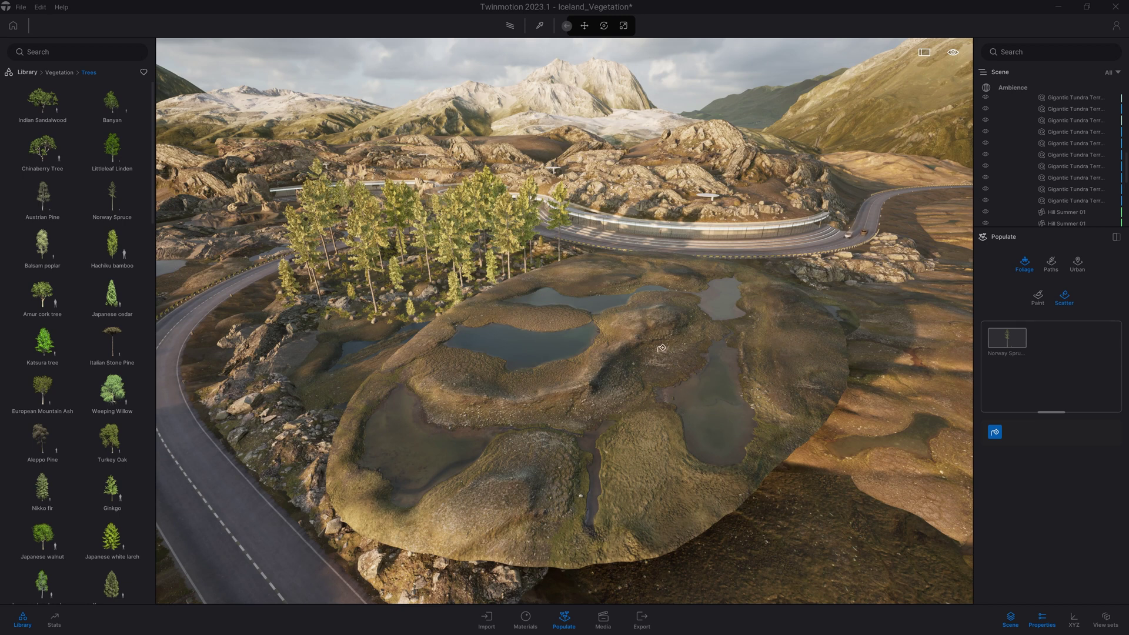
click(661, 348)
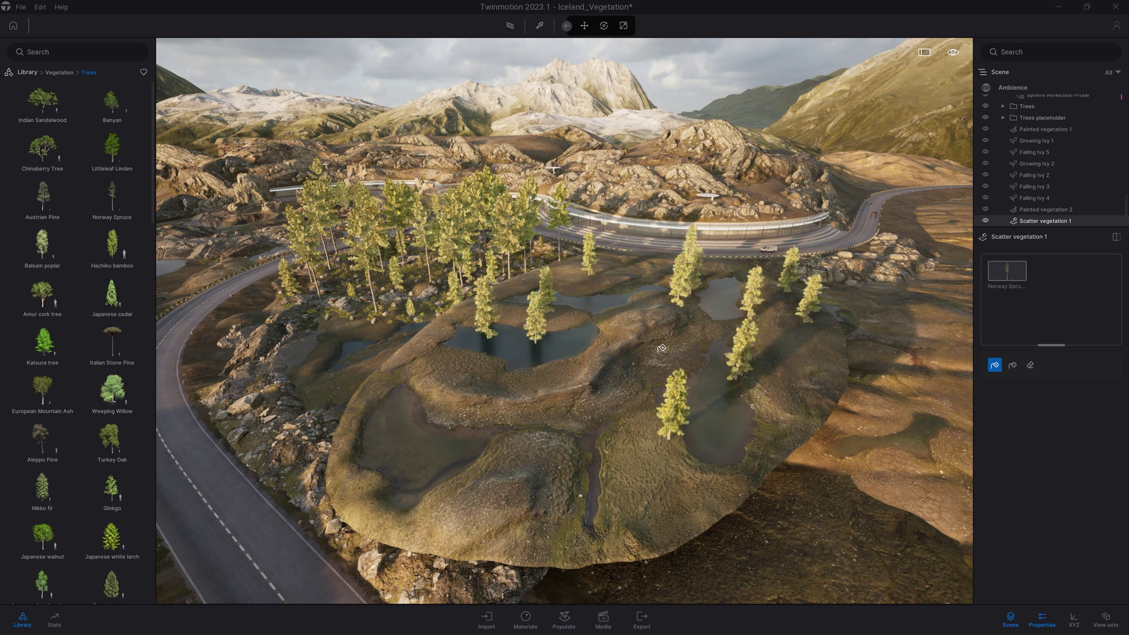
click(662, 348)
click(662, 349)
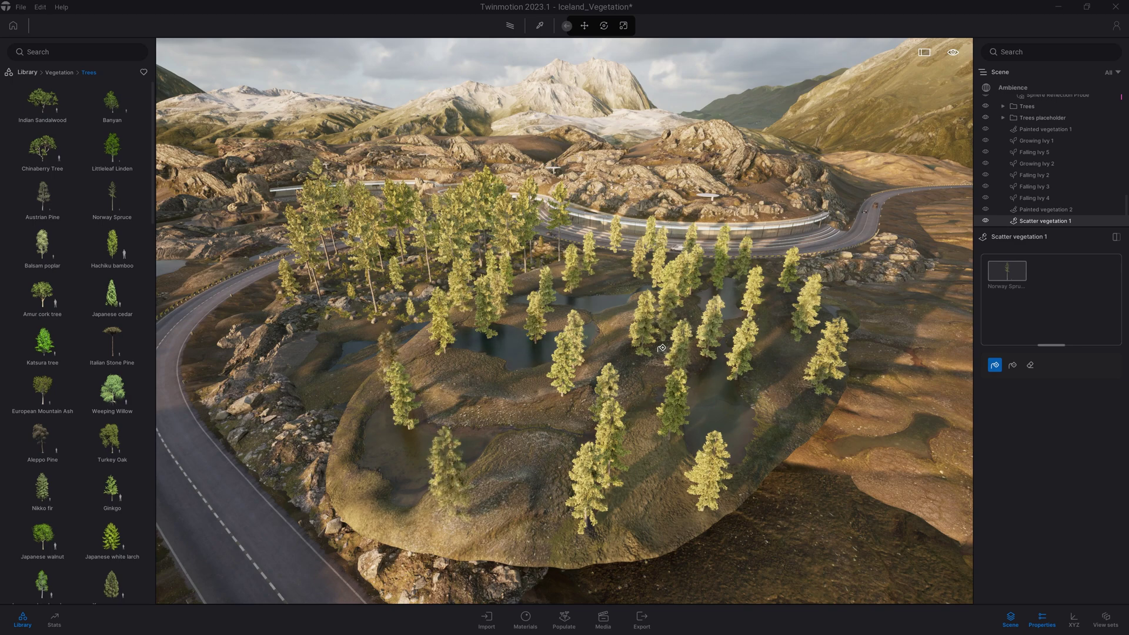
key(Escape)
Select the Hill Summer 01 terrain beyond the raised round terrain and examine how far it extends
mouse_move(651, 362)
shift+middle_down()
mouse_move(870, 365)
mouse_move(645, 364)
shift+middle_up()
right_drag(645, 364, 764, 364)
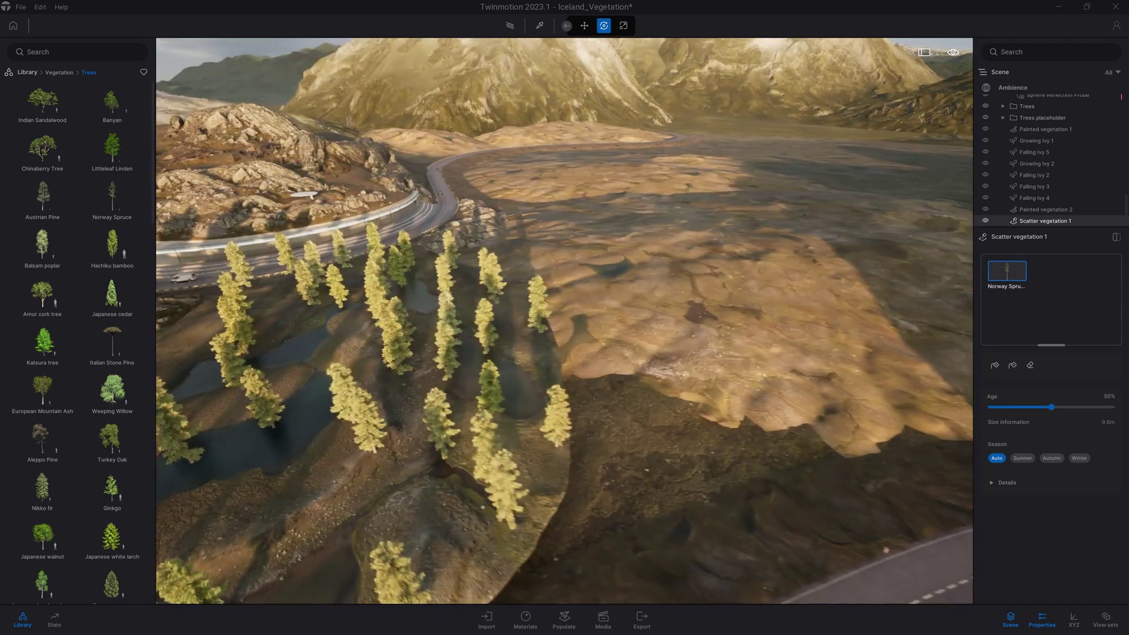
scroll(645, 364, down, 3)
click(669, 356)
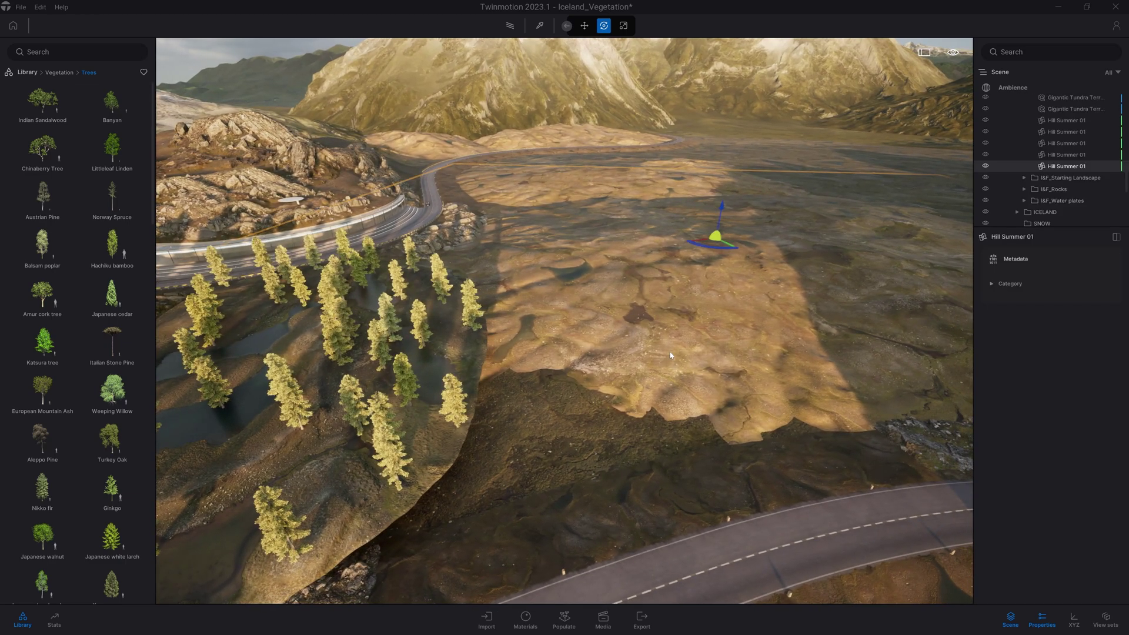
right_drag(744, 349, 791, 373)
key(s)
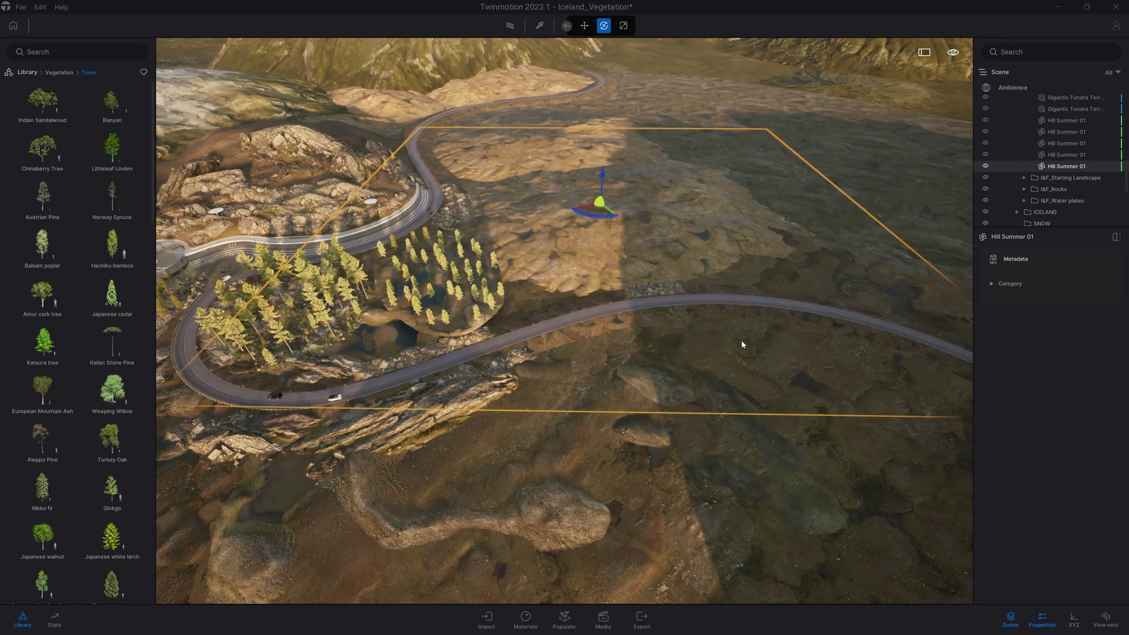
right_drag(686, 327, 688, 283)
key(w)
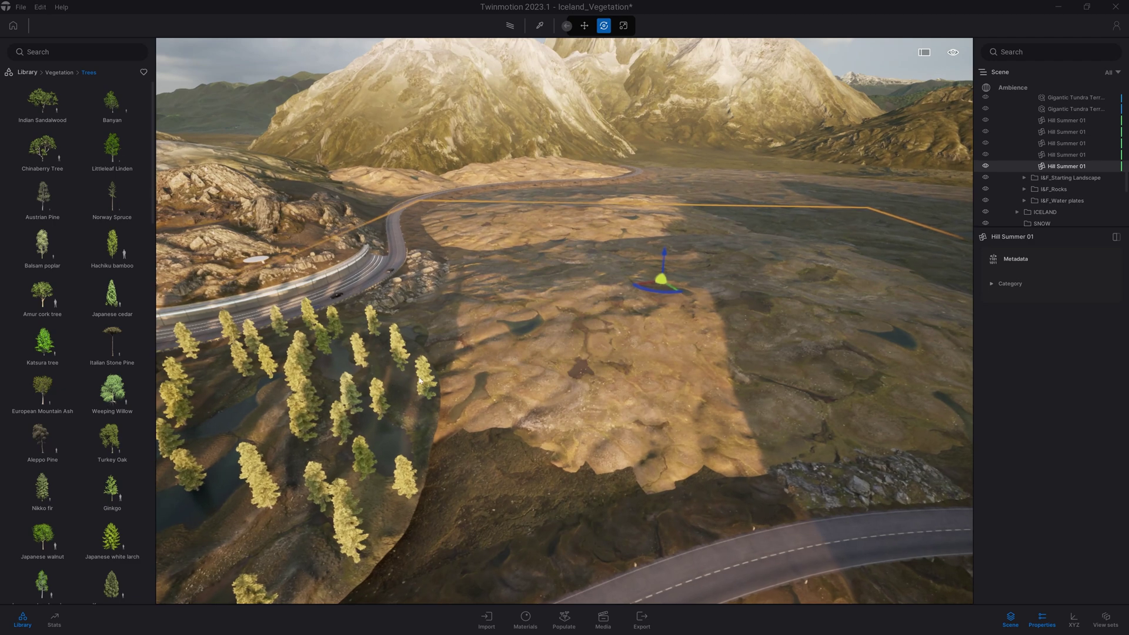
Extend the existing Norway Spruce scatter across the Hill Summer 01 terrain and end the scattering
click(421, 380)
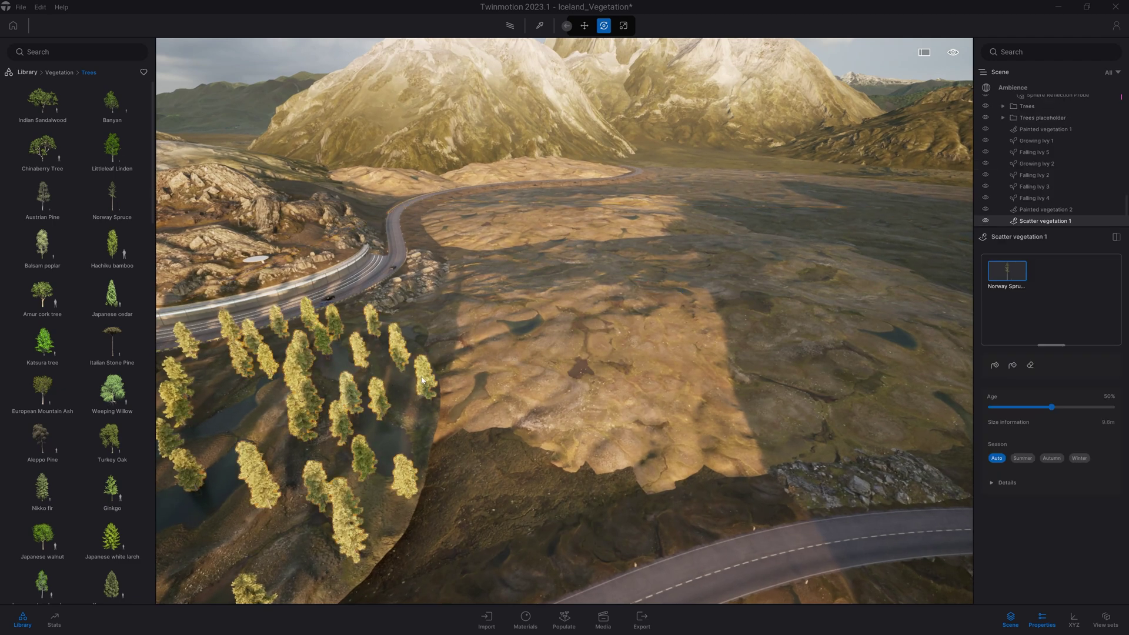
click(995, 366)
click(667, 365)
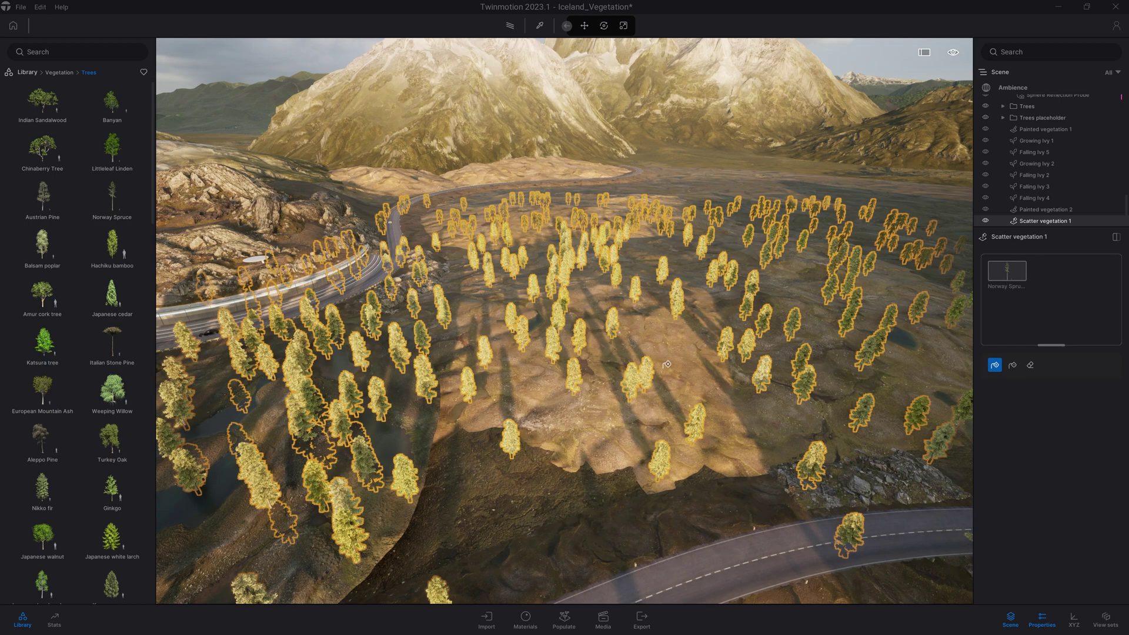
key(Escape)
Erase the scattered spruces standing on the road with an eraser diameter of 21.0 m and clear the selection
shift+middle_drag(771, 460, 929, 455)
right_drag(564, 321, 565, 518)
key(w)
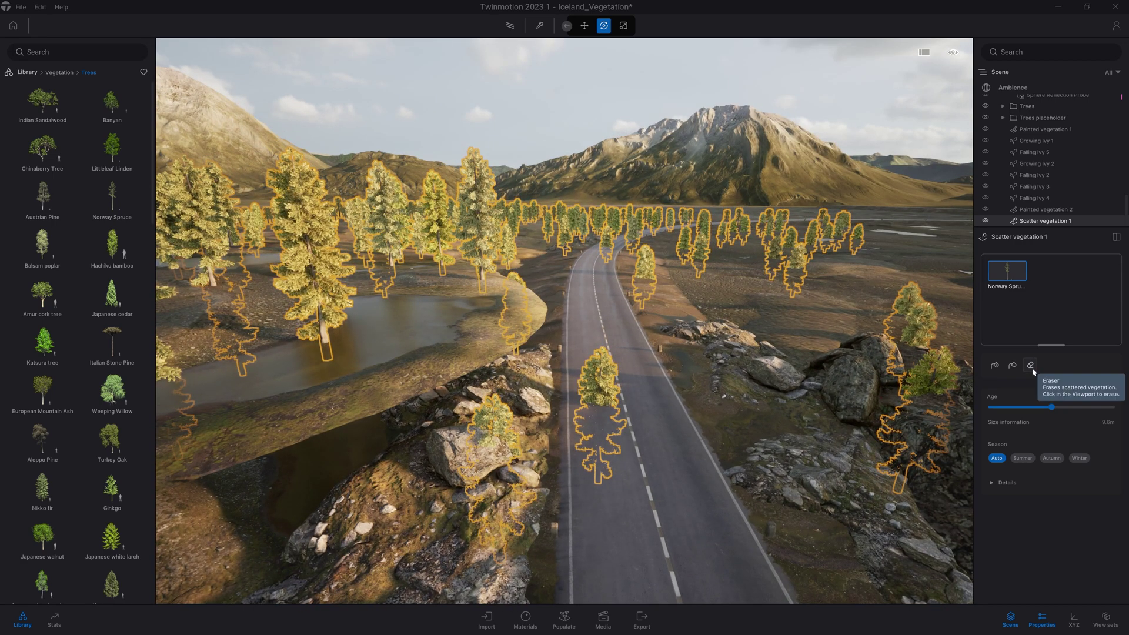
click(1030, 365)
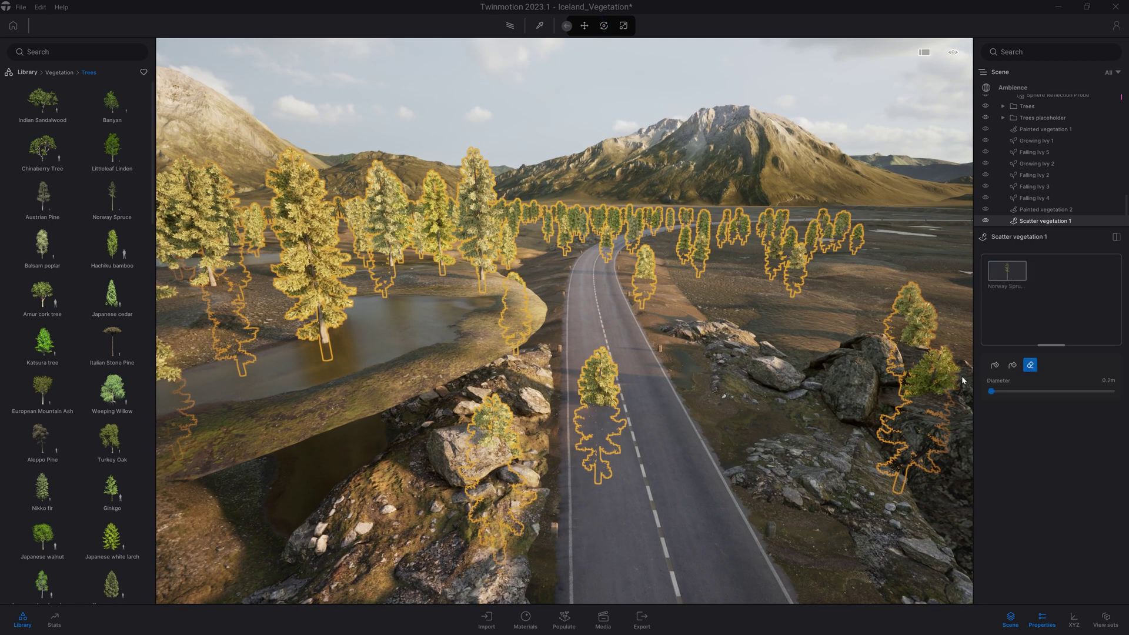
click(1003, 391)
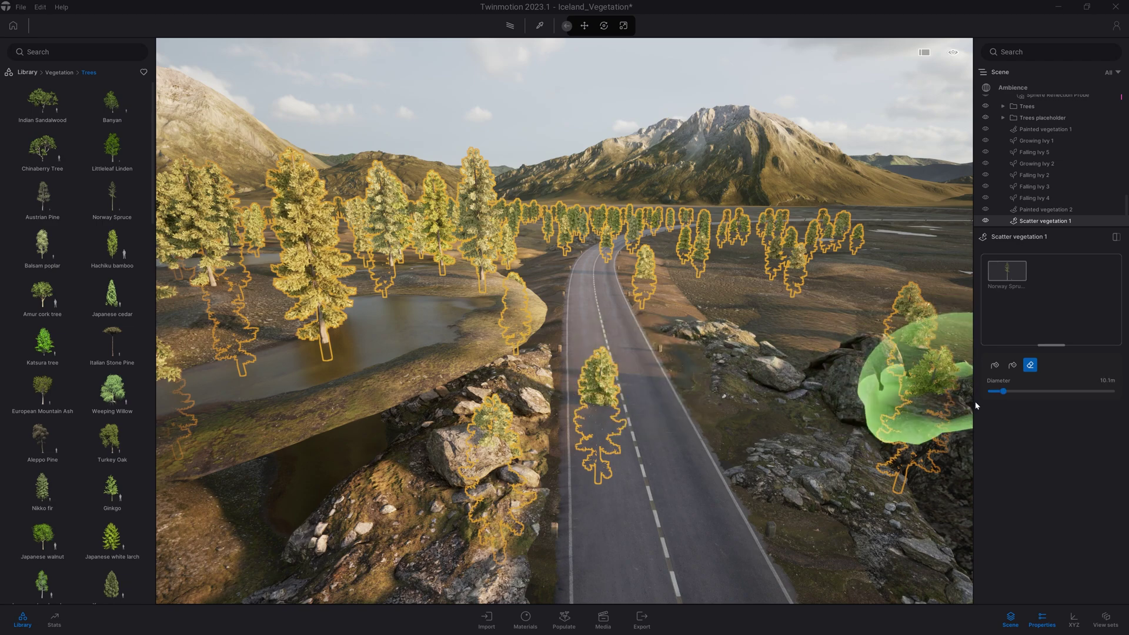
click(1051, 391)
mouse_move(647, 391)
mouse_down()
mouse_move(612, 394)
mouse_move(743, 260)
mouse_up()
key(w)
key(e)
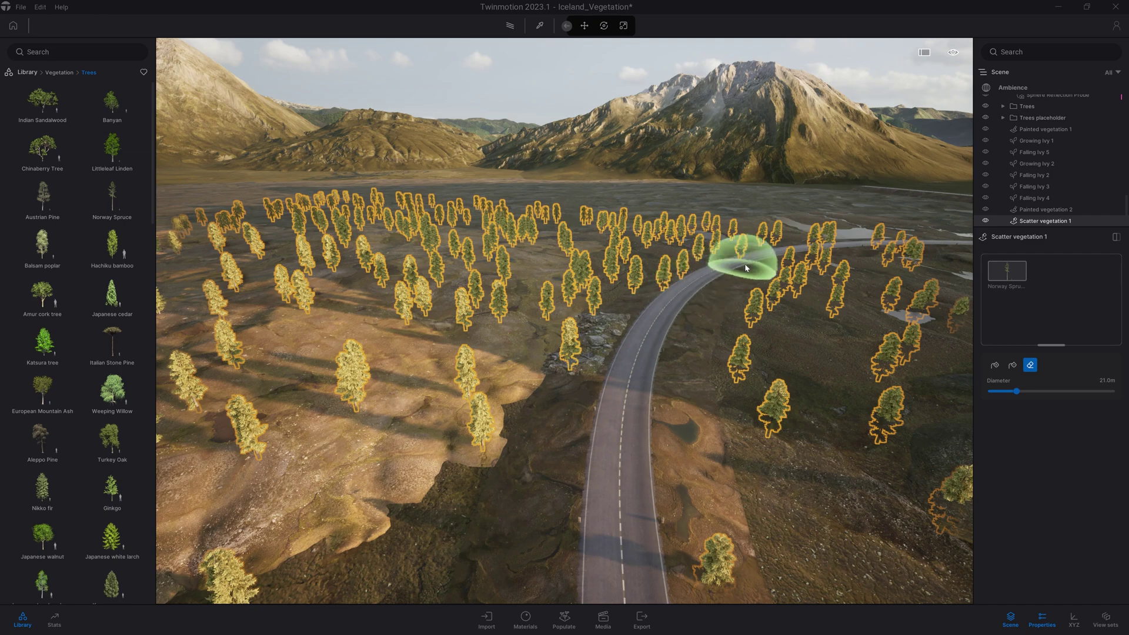
key(Escape)
right_drag(564, 320, 235, 320)
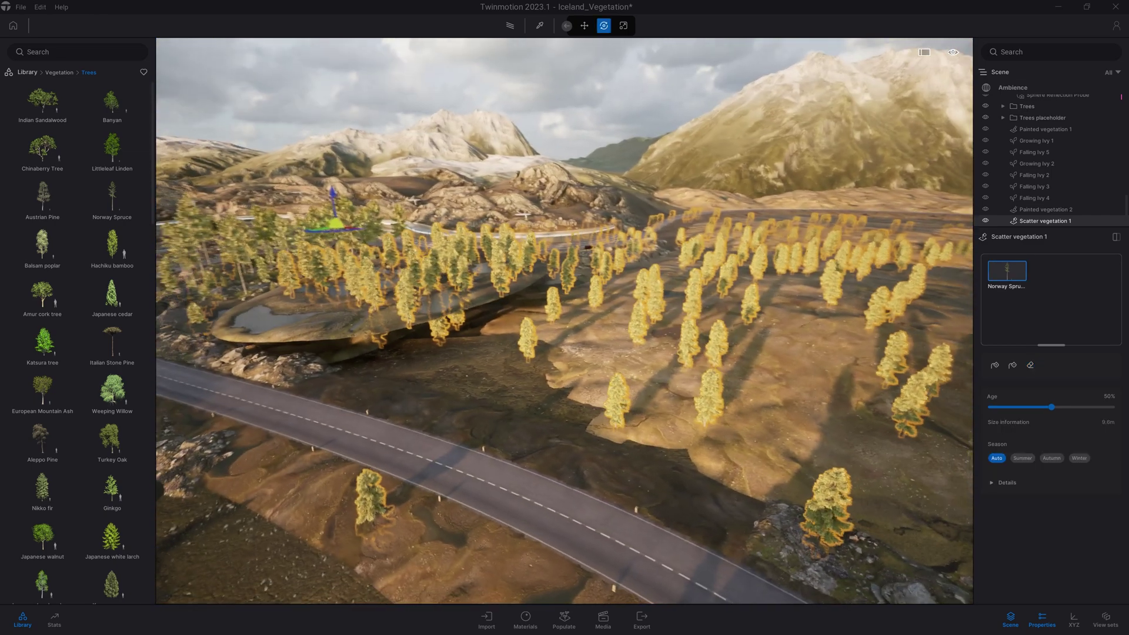
key(Escape)
Select the spruce scatter on the raised round terrain and add two common ferns and Bush base 2 to it
right_drag(565, 320, 617, 326)
key(a)
shift+middle_drag(652, 422, 588, 474)
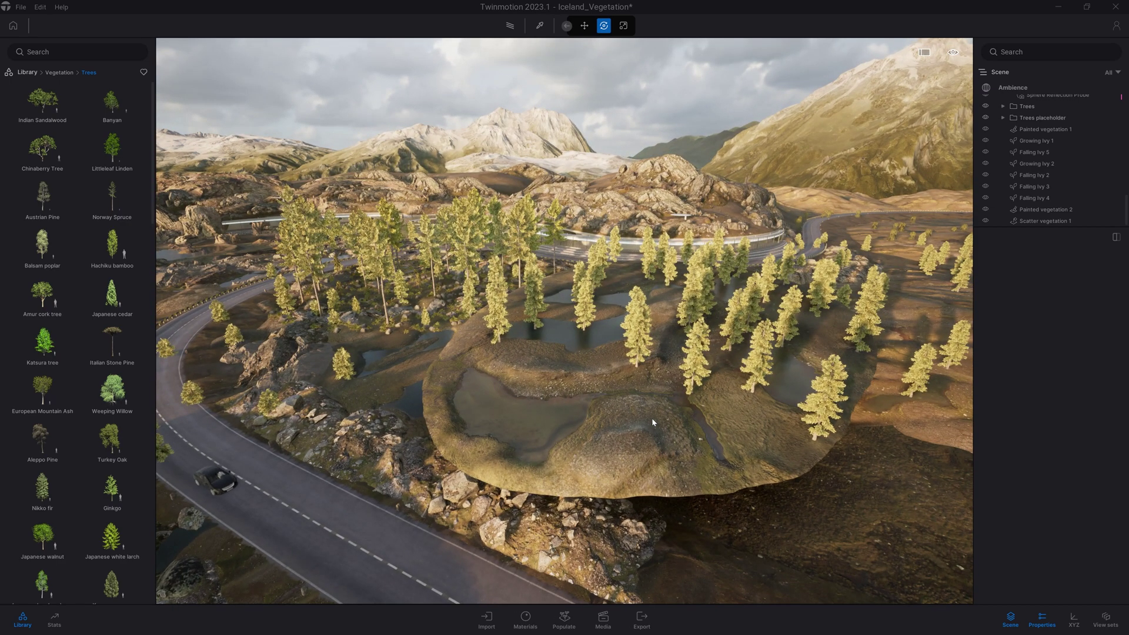
right_drag(652, 419, 582, 353)
key(w)
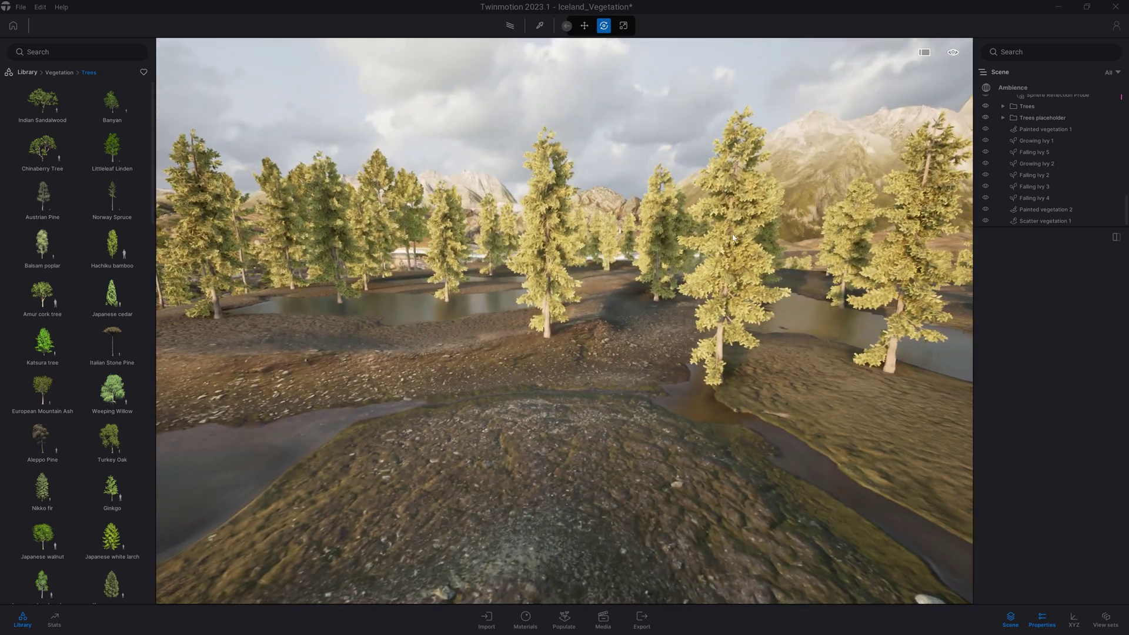
click(733, 237)
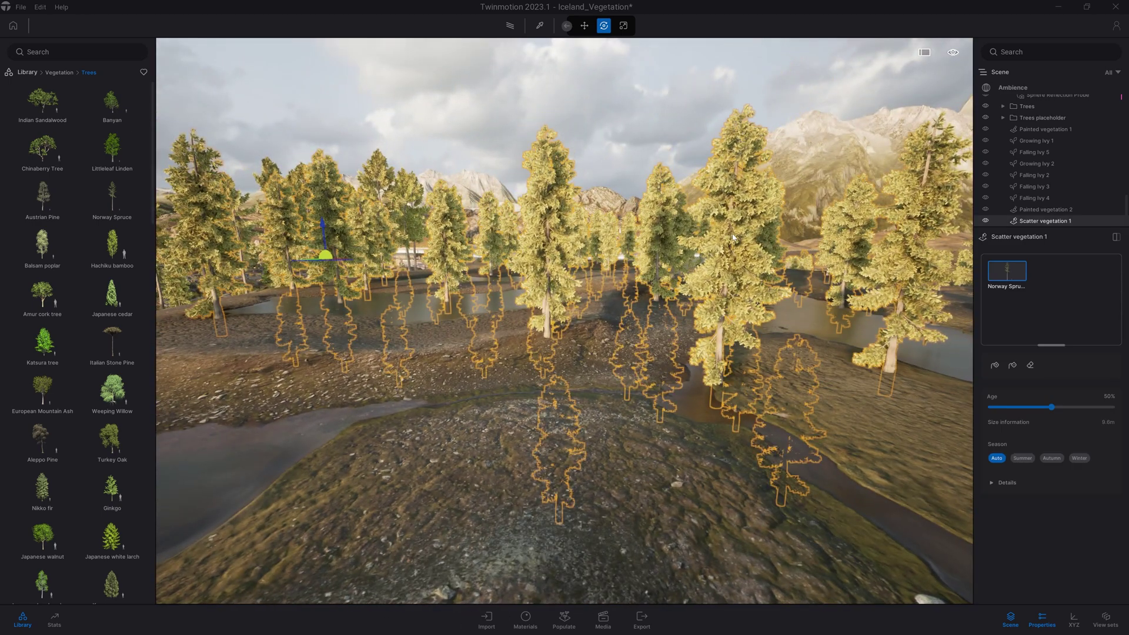
click(61, 72)
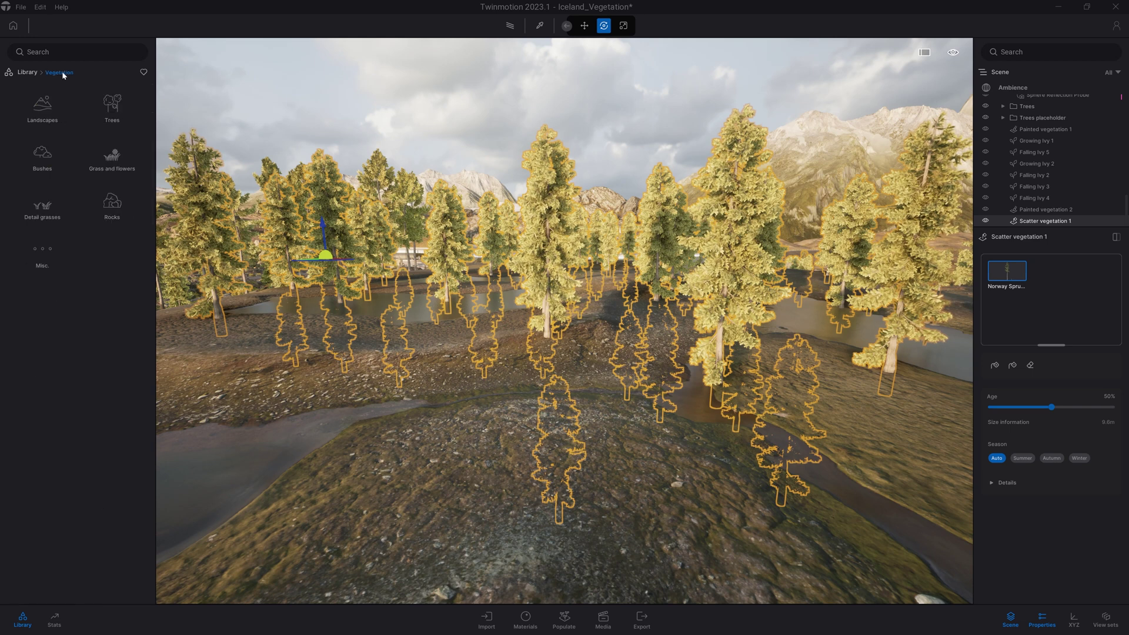
click(43, 156)
drag(50, 258, 1032, 285)
drag(111, 100, 1073, 350)
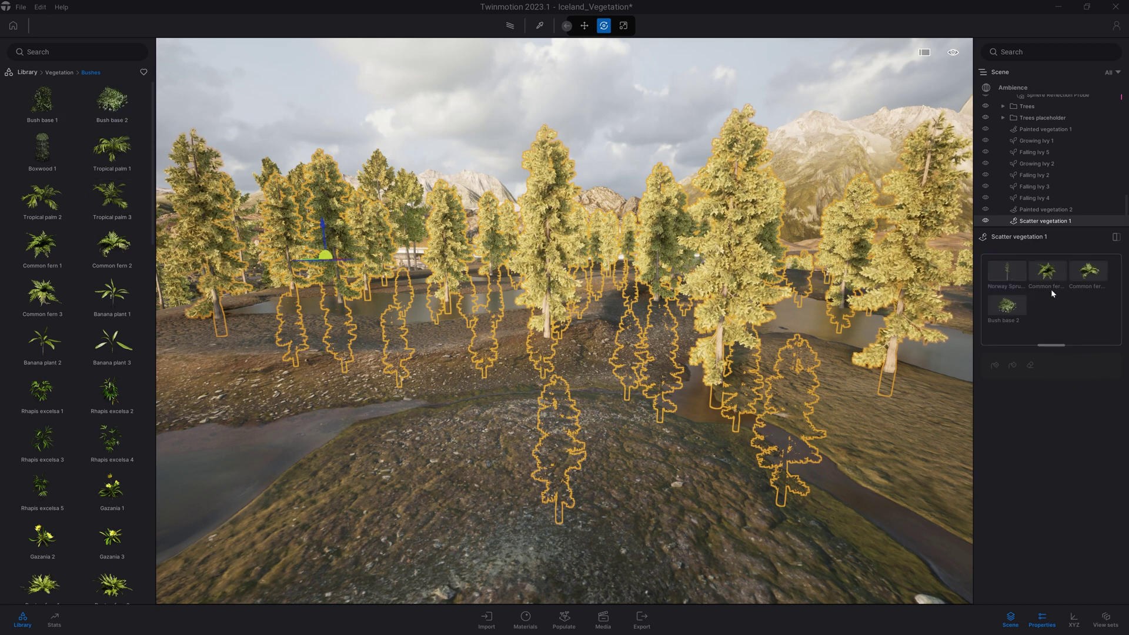
Scatter only the two common ferns and Bush base 2 over the ground beneath the spruces and end the scattering
right_drag(573, 341, 561, 334)
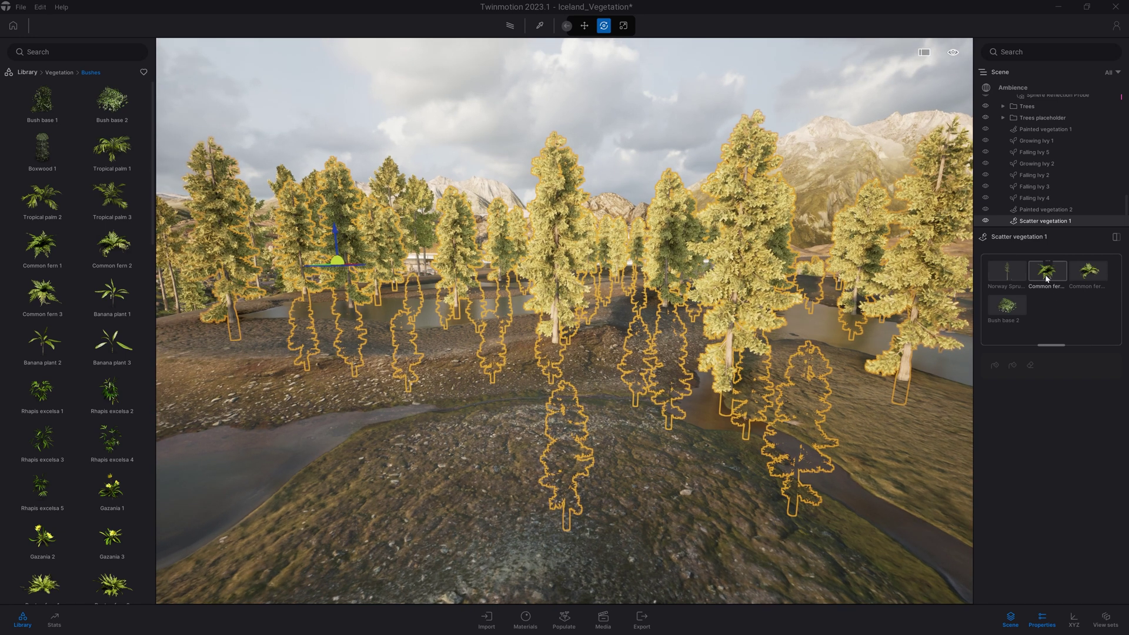
shift+click(1005, 307)
click(997, 368)
click(576, 356)
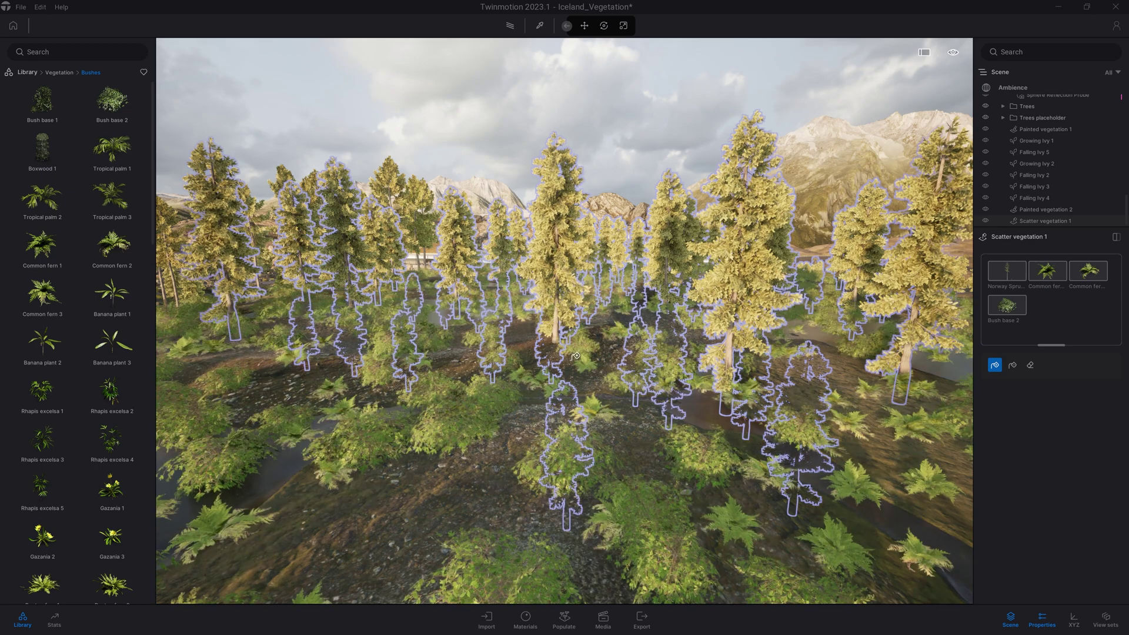
key(Escape)
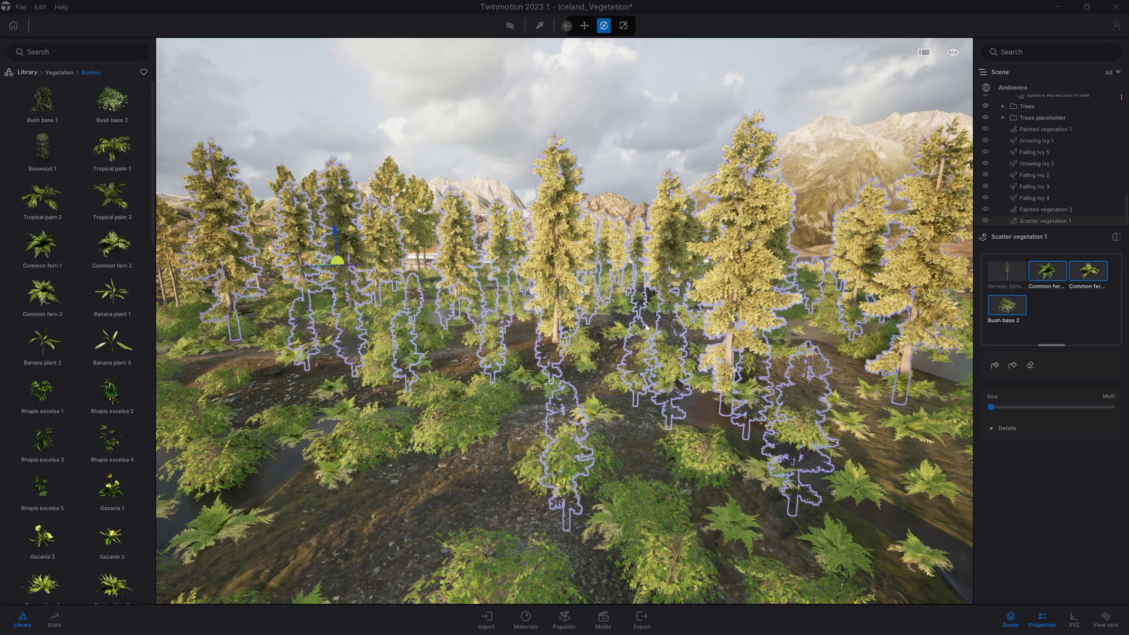
Erase the scattered spruces, ferns and bushes standing in the pond with all four plants of the scatter selected
shift+middle_drag(639, 364, 638, 367)
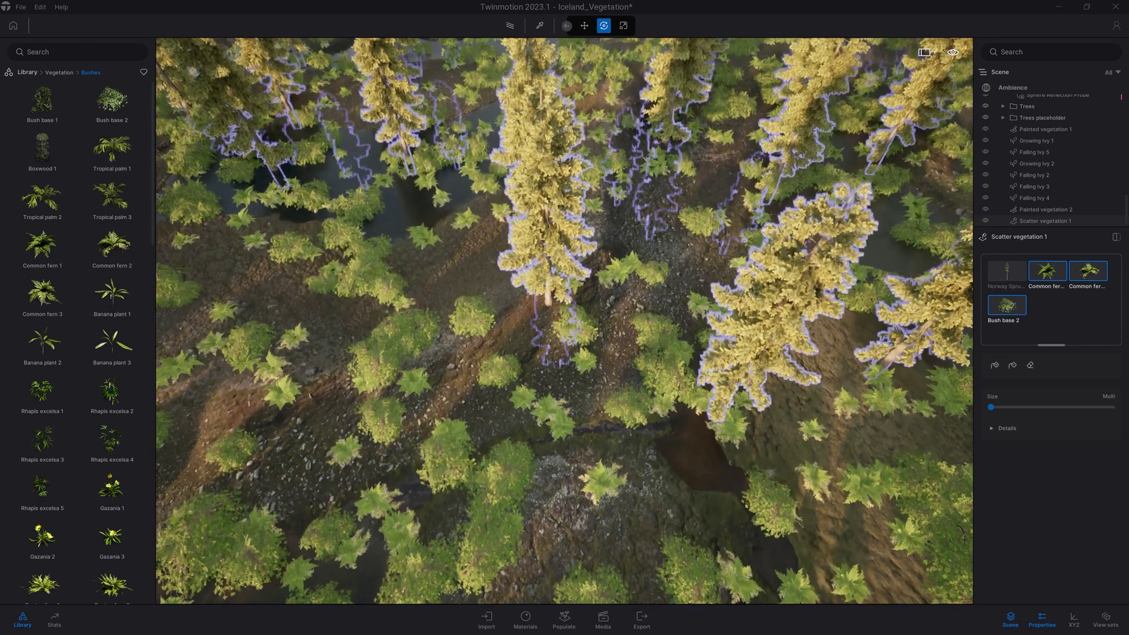
mouse_move(640, 368)
right_down()
mouse_move(648, 336)
mouse_move(670, 345)
mouse_move(665, 374)
mouse_move(646, 383)
mouse_move(641, 372)
right_up()
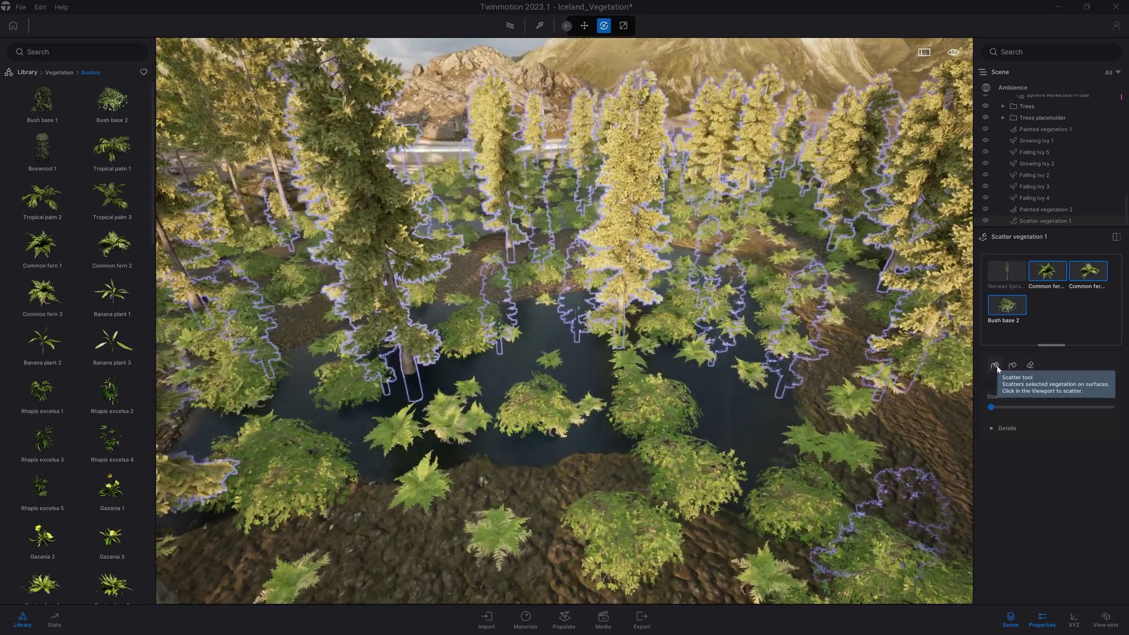
click(1001, 271)
shift+click(1015, 307)
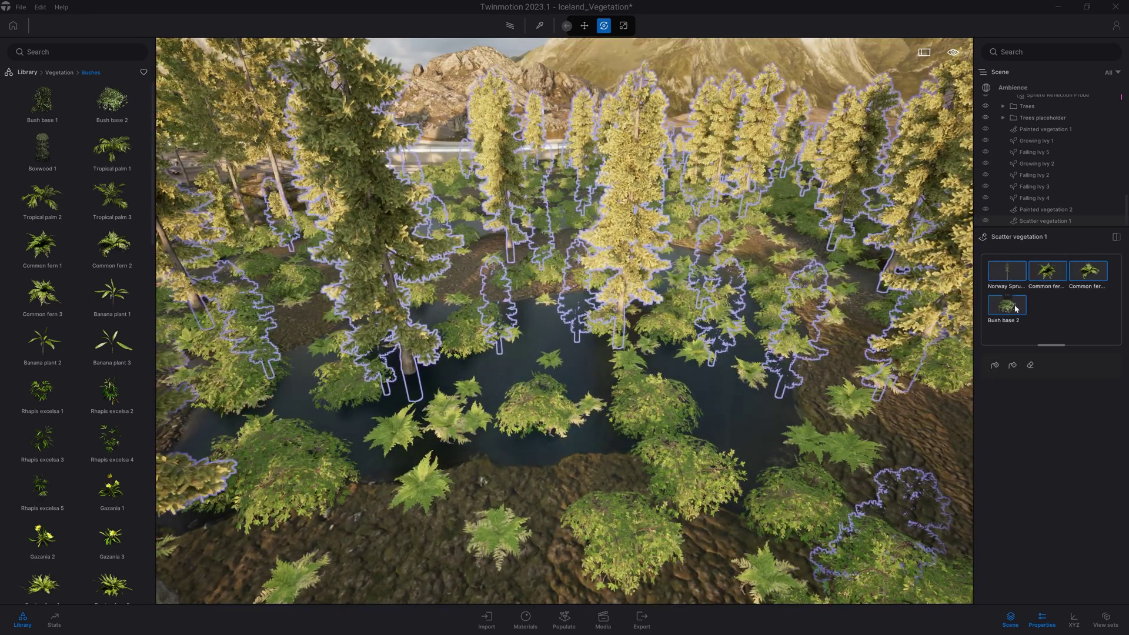
click(1030, 365)
drag(1016, 392, 1000, 391)
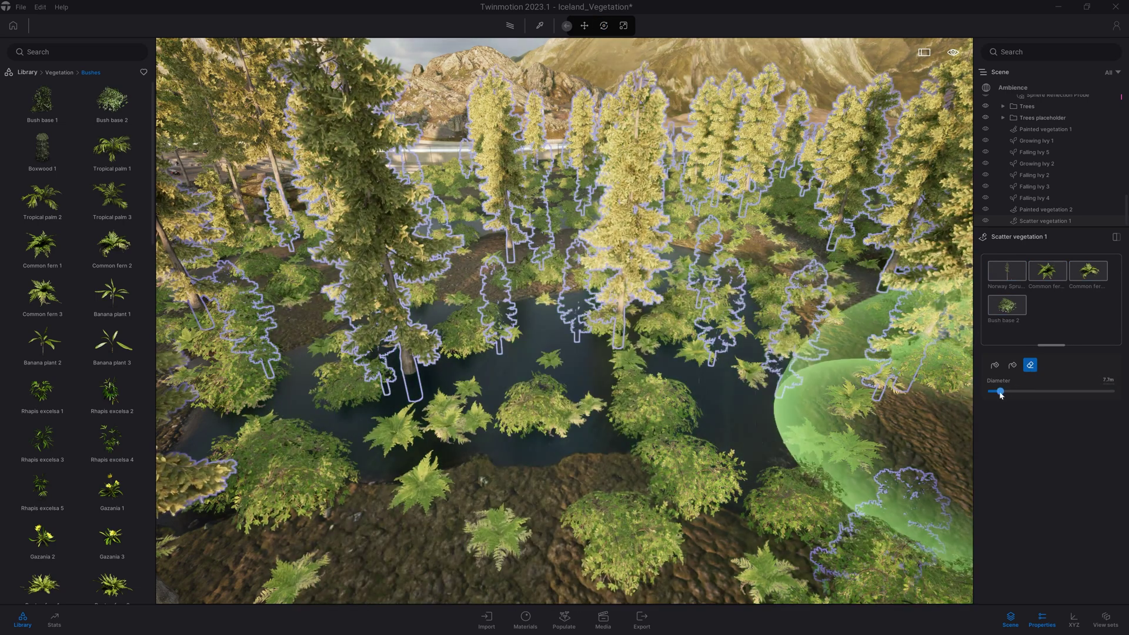
mouse_move(677, 320)
mouse_down()
mouse_move(619, 348)
mouse_move(460, 358)
mouse_move(323, 404)
mouse_move(661, 289)
mouse_move(672, 270)
mouse_move(711, 318)
mouse_move(679, 340)
mouse_up()
key(Escape)
shift+middle_drag(680, 372, 640, 380)
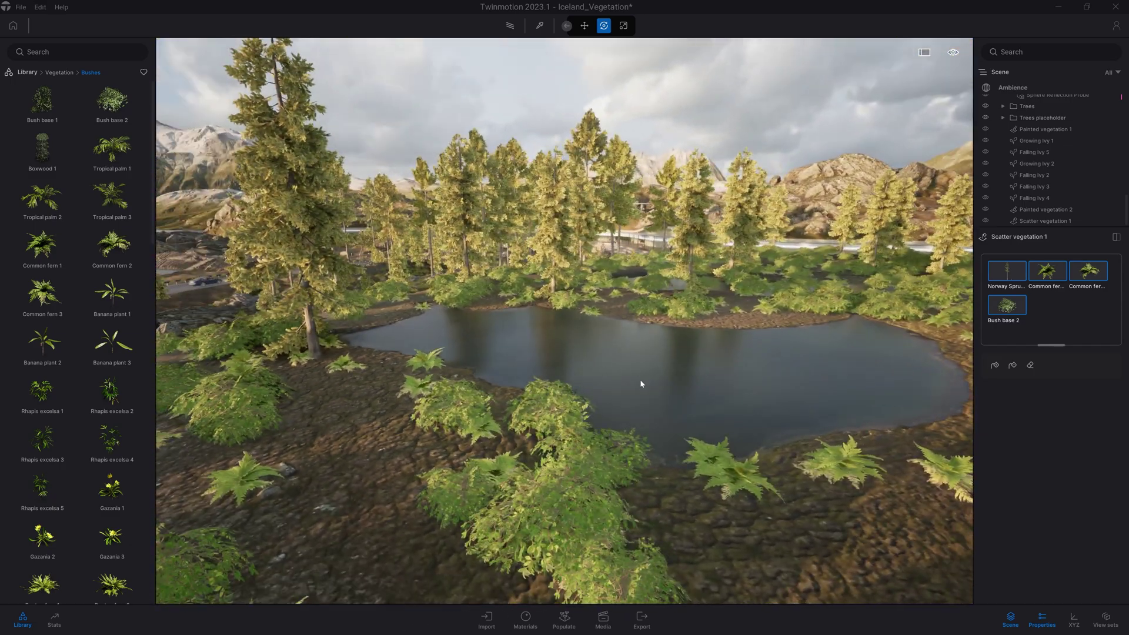
Apply the Grass 5 material from the nature ground materials to the round building's roof
key(w)
key(e)
mouse_move(640, 348)
right_down()
mouse_move(641, 400)
mouse_move(642, 349)
right_up()
key(w)
key(w)
right_drag(552, 328, 588, 310)
drag(537, 429, 348, 340)
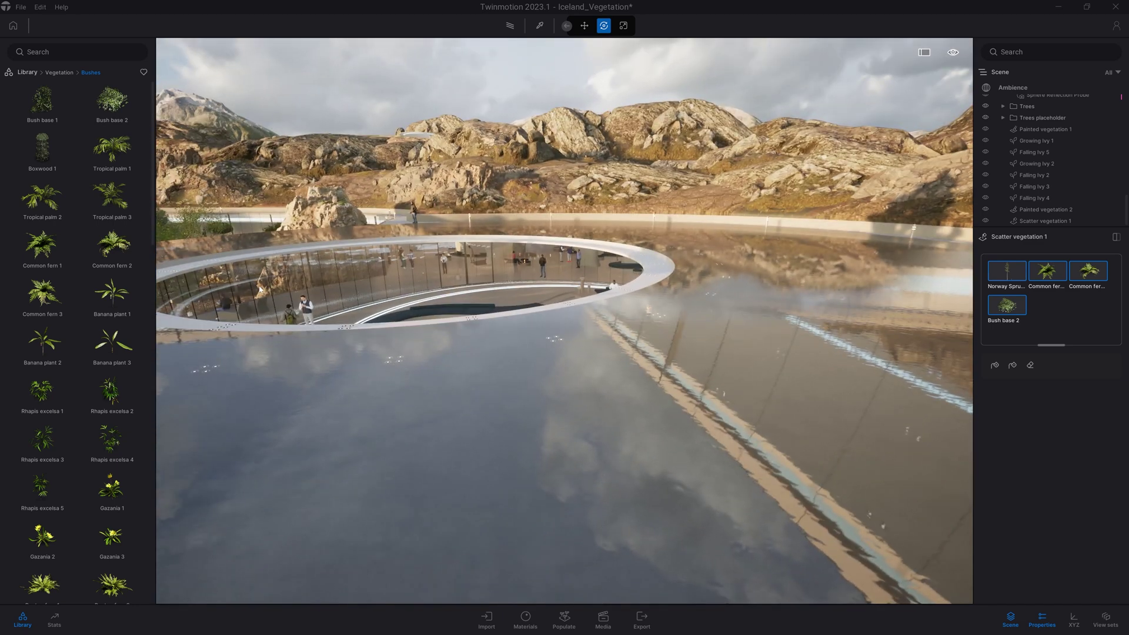
click(27, 72)
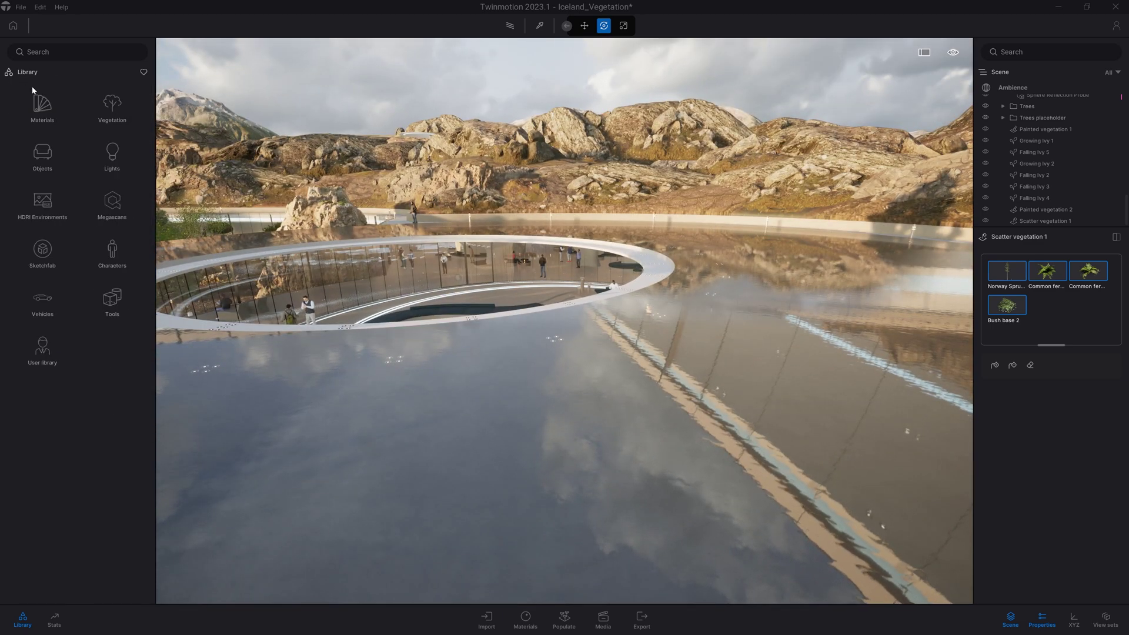
click(42, 105)
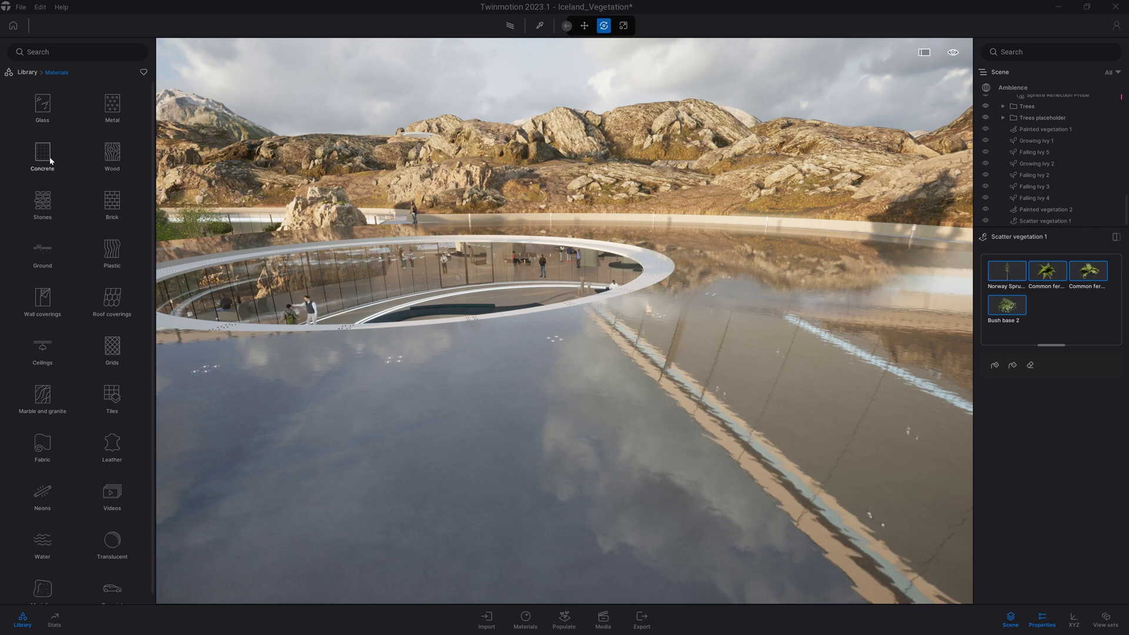
click(42, 252)
click(110, 117)
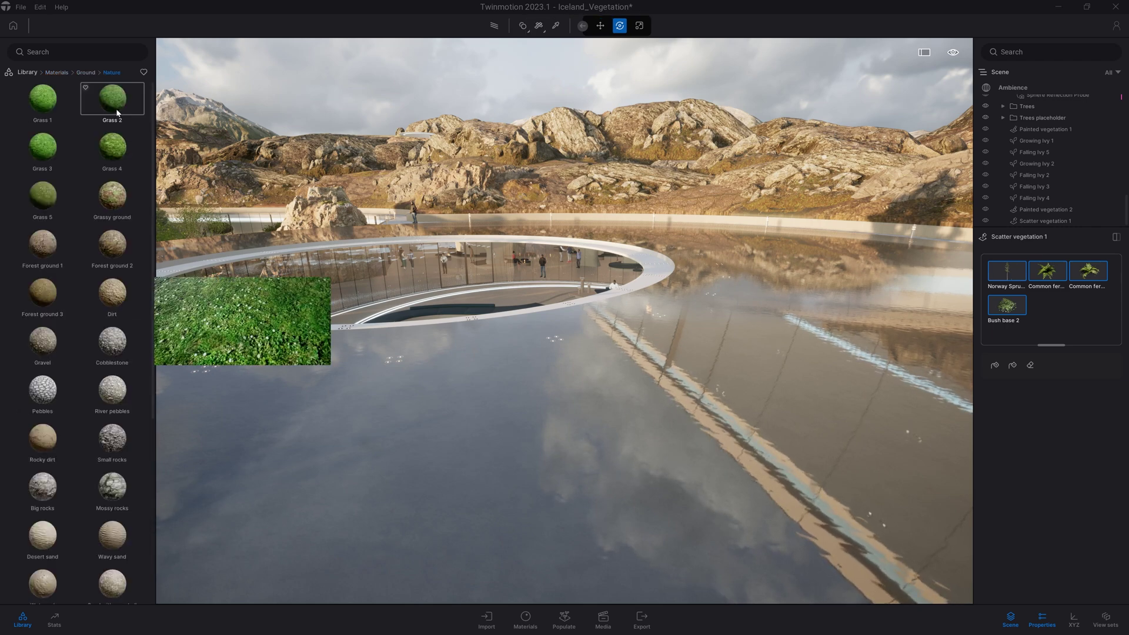
drag(43, 195, 400, 445)
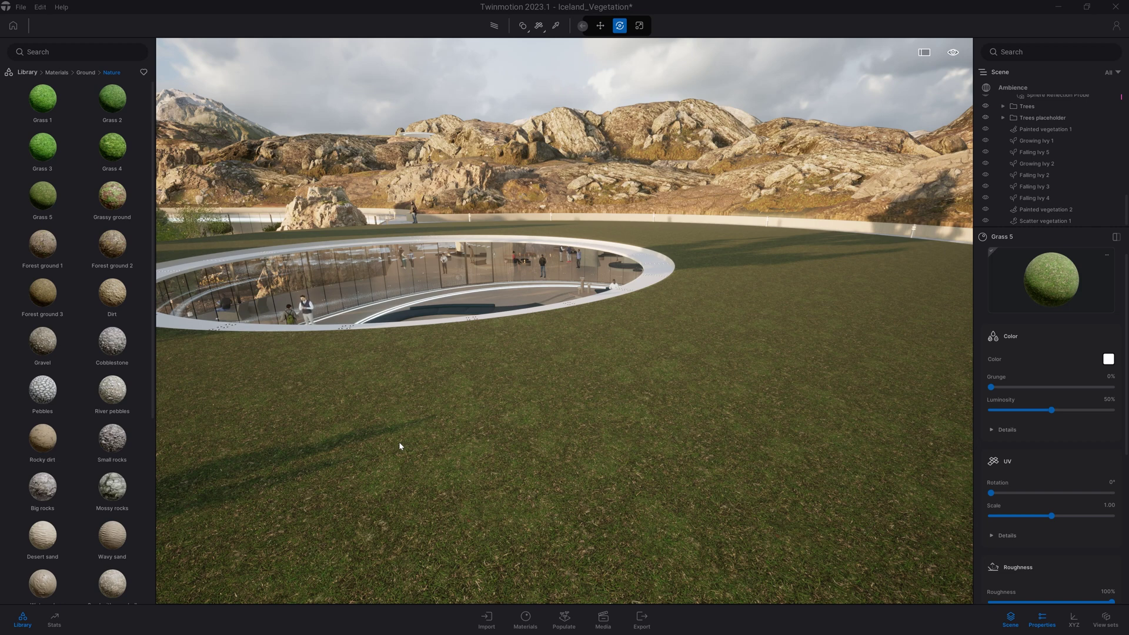
Create a new foliage scatter with Lawn 01 and scatter it over the round building's roof
click(30, 73)
click(116, 104)
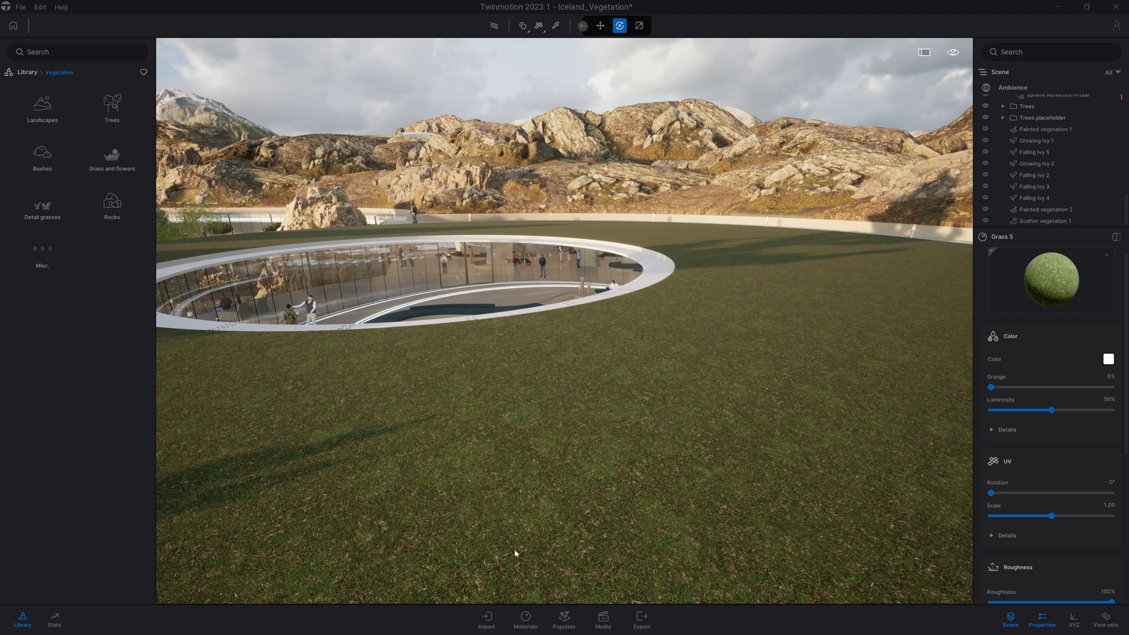
click(564, 618)
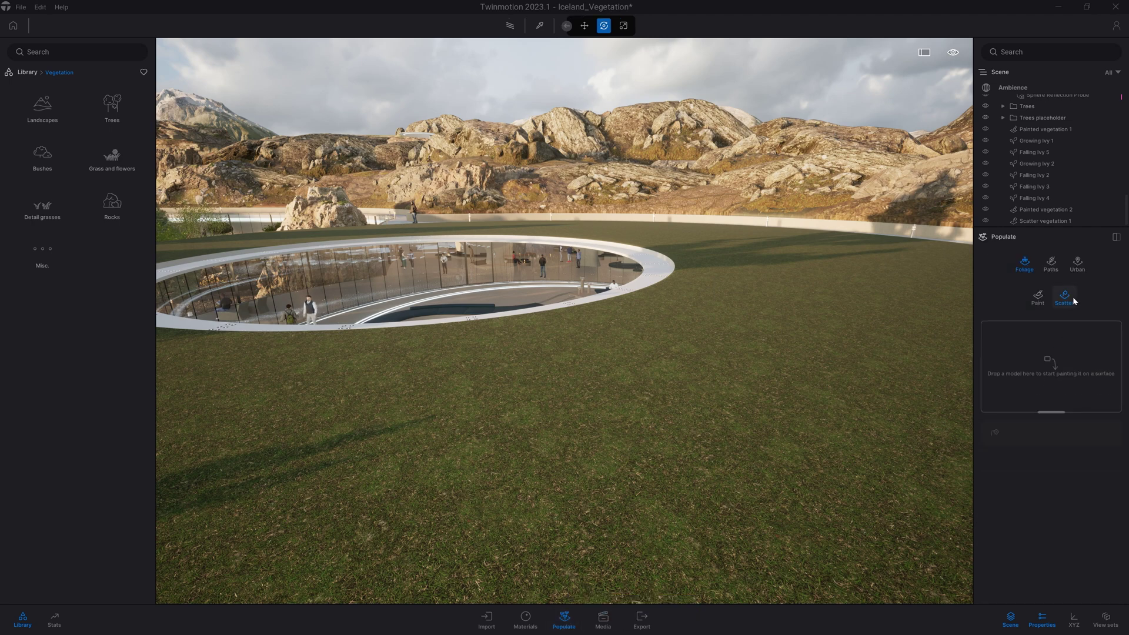
click(105, 160)
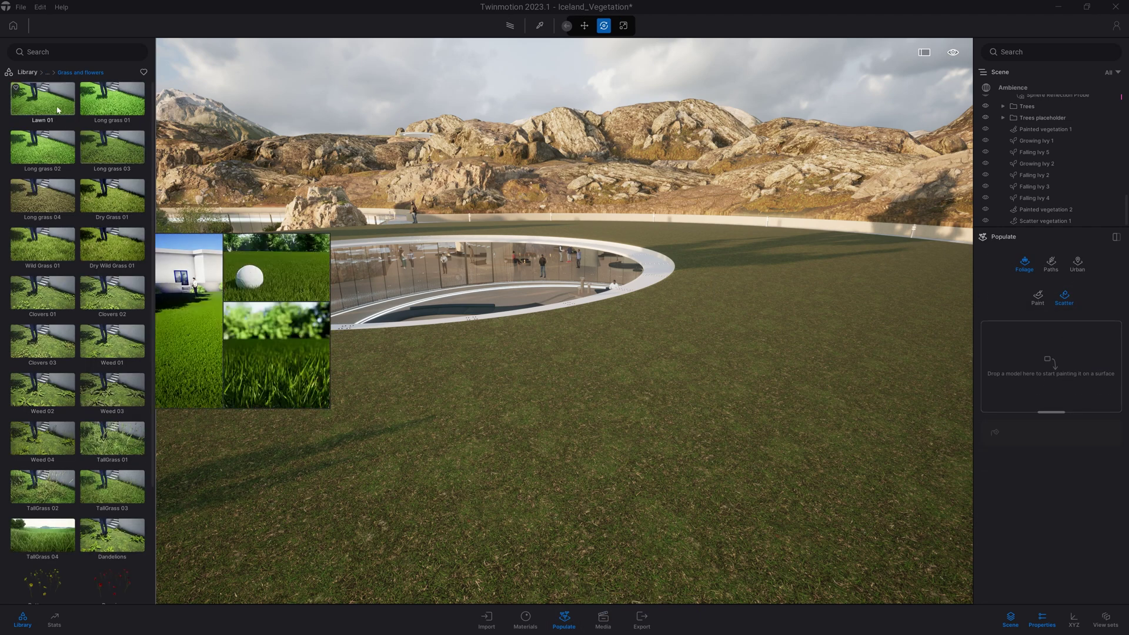
drag(40, 102, 1077, 378)
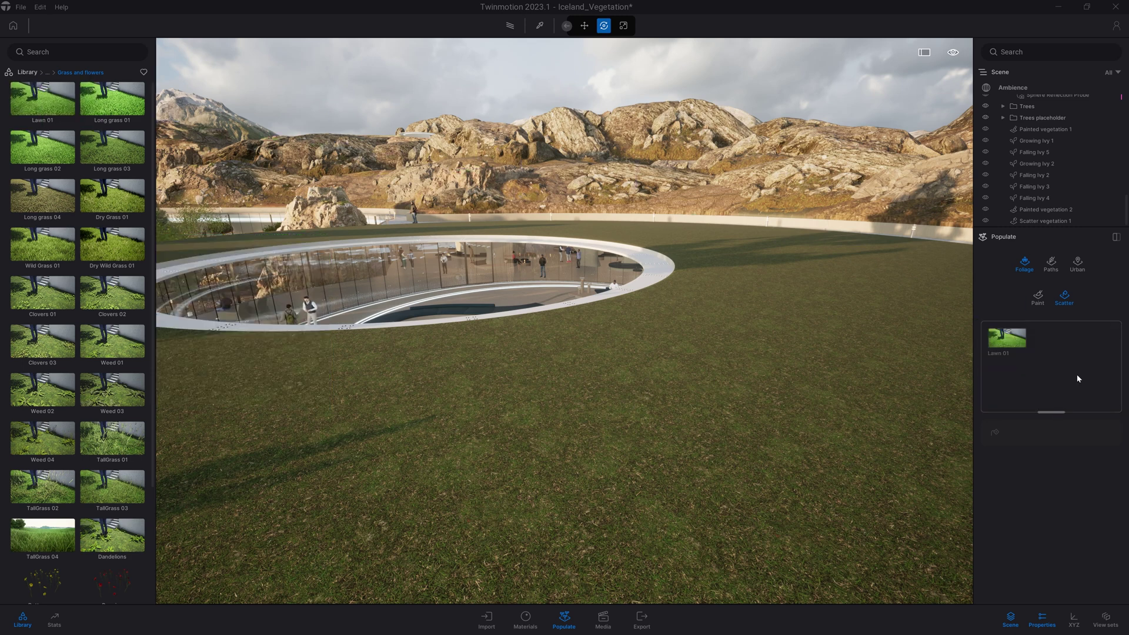
click(994, 432)
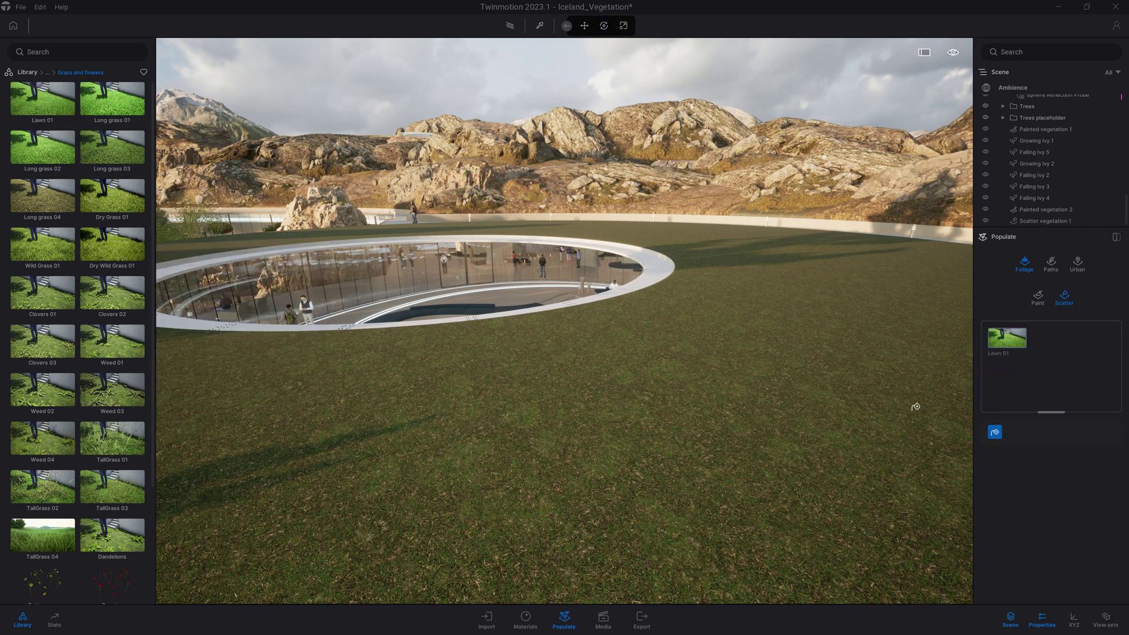
click(770, 403)
Scatter more Lawn 01 on the roof and remove the scattered grass with the reverse scatter tool
shift+middle_drag(764, 414, 799, 229)
shift+middle_drag(725, 446, 670, 469)
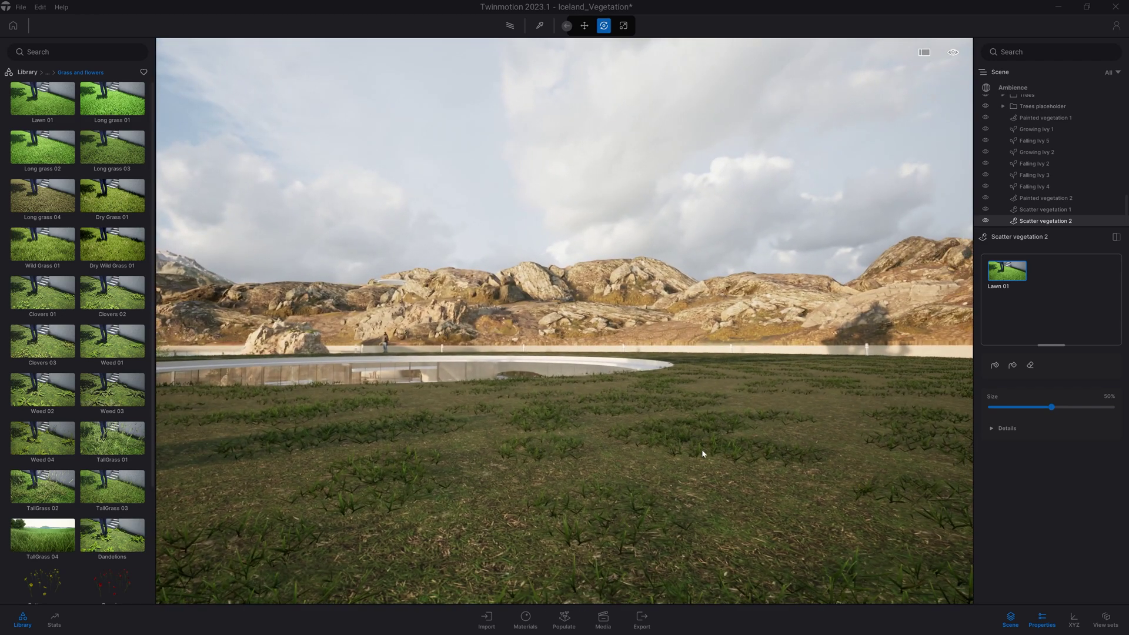
click(994, 365)
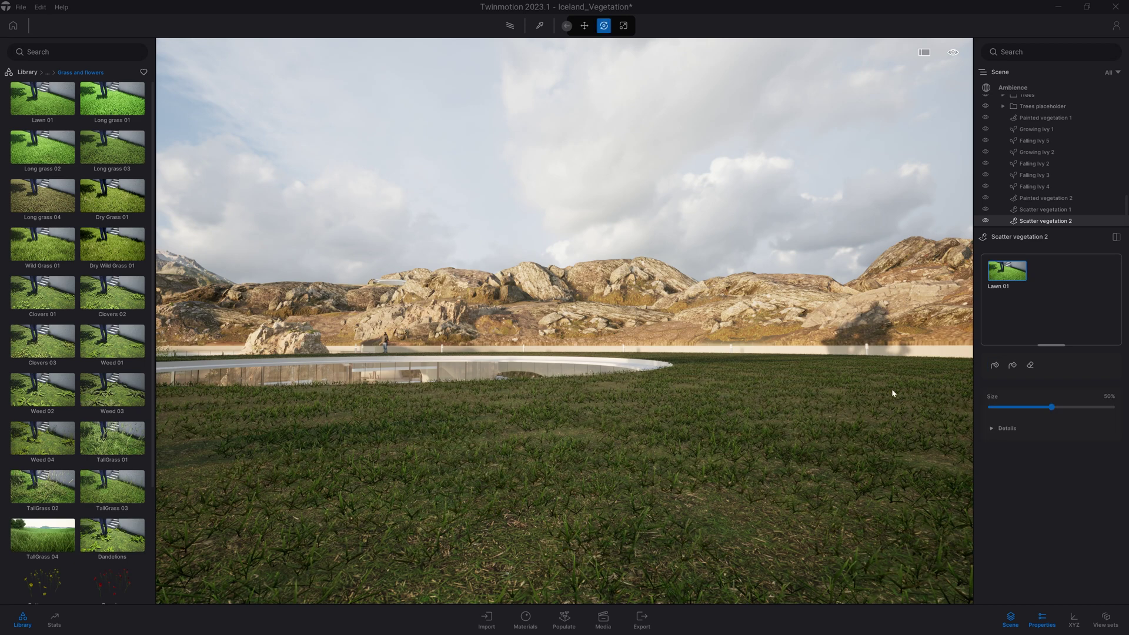
click(1012, 364)
click(743, 512)
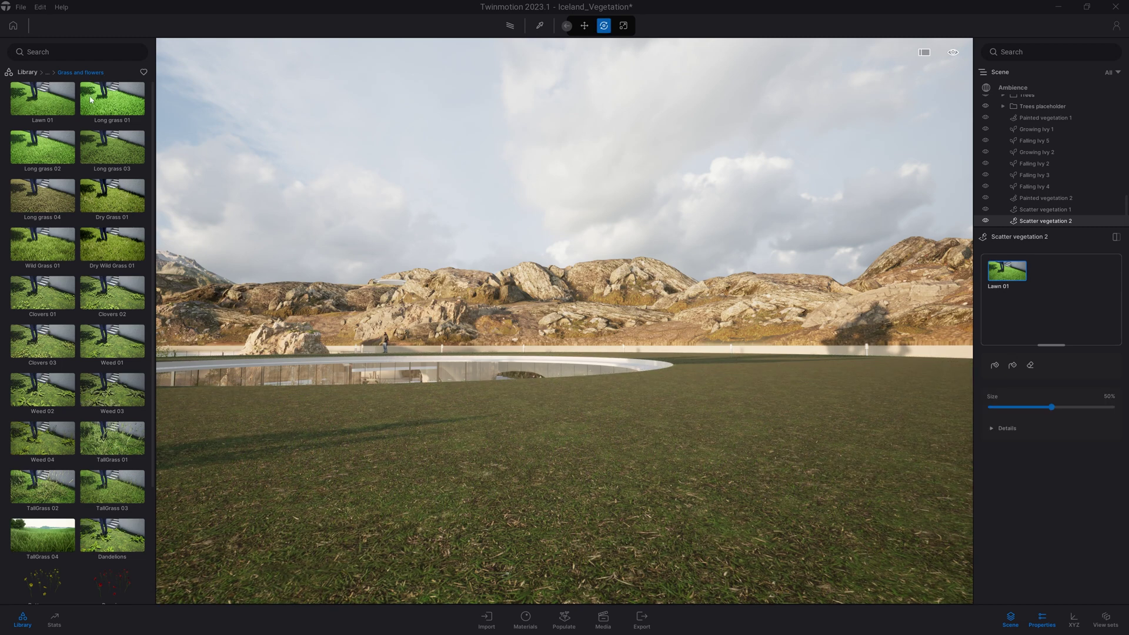
Add three more copies of Lawn 01 to the scatter, scatter all four over the roof twice and end the scattering
drag(42, 100, 999, 300)
drag(42, 100, 1053, 293)
drag(68, 110, 1031, 344)
click(1007, 278)
click(995, 364)
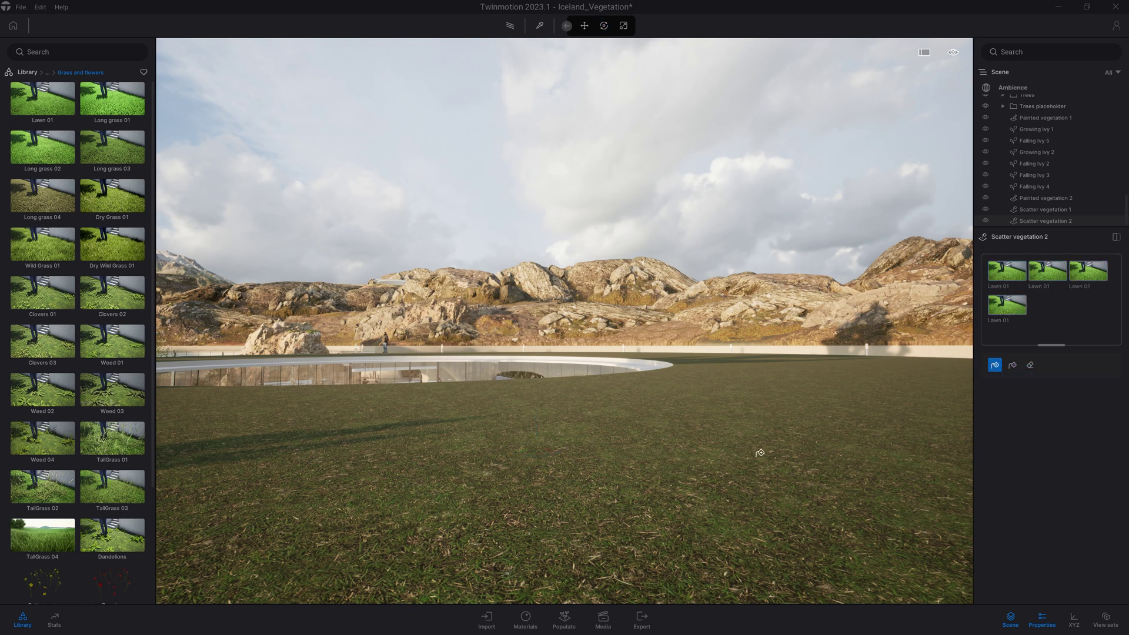
click(759, 452)
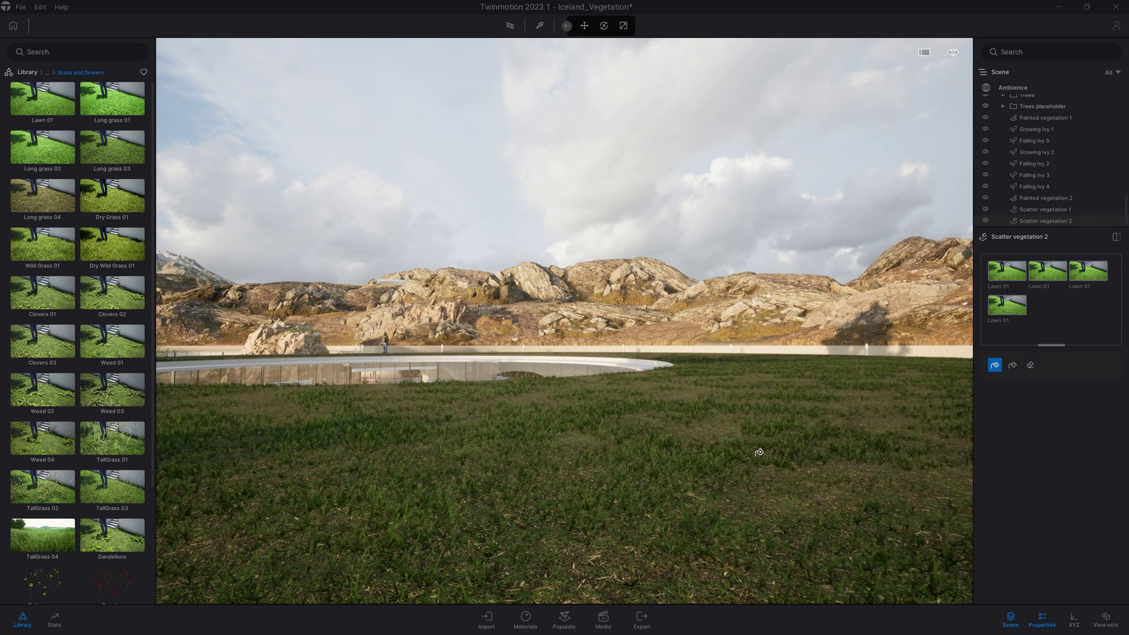
click(759, 452)
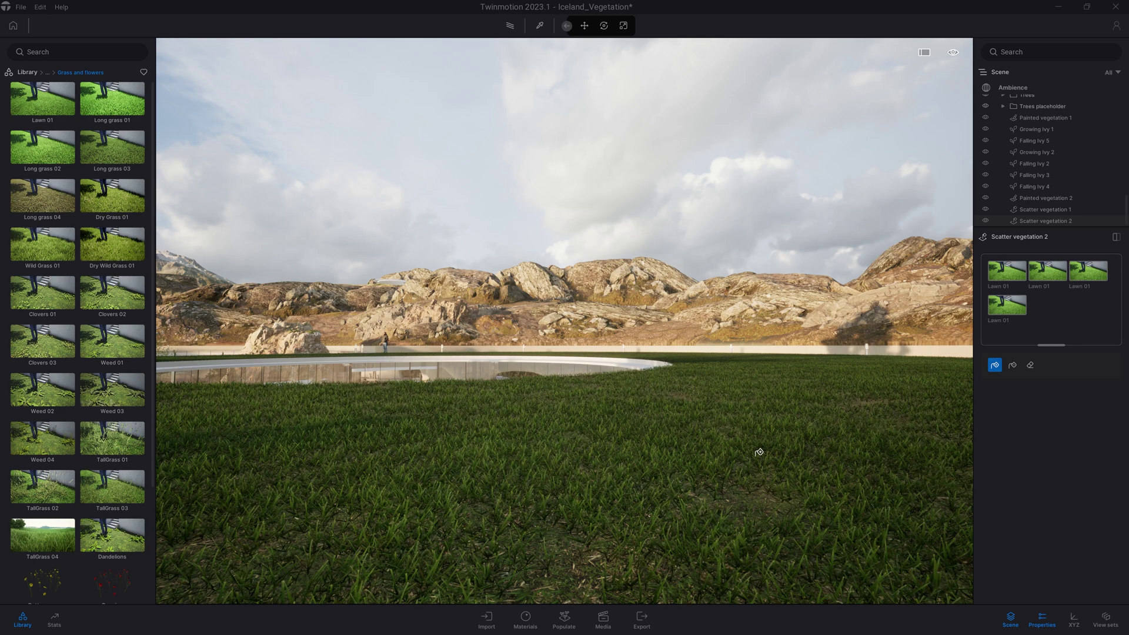
key(Escape)
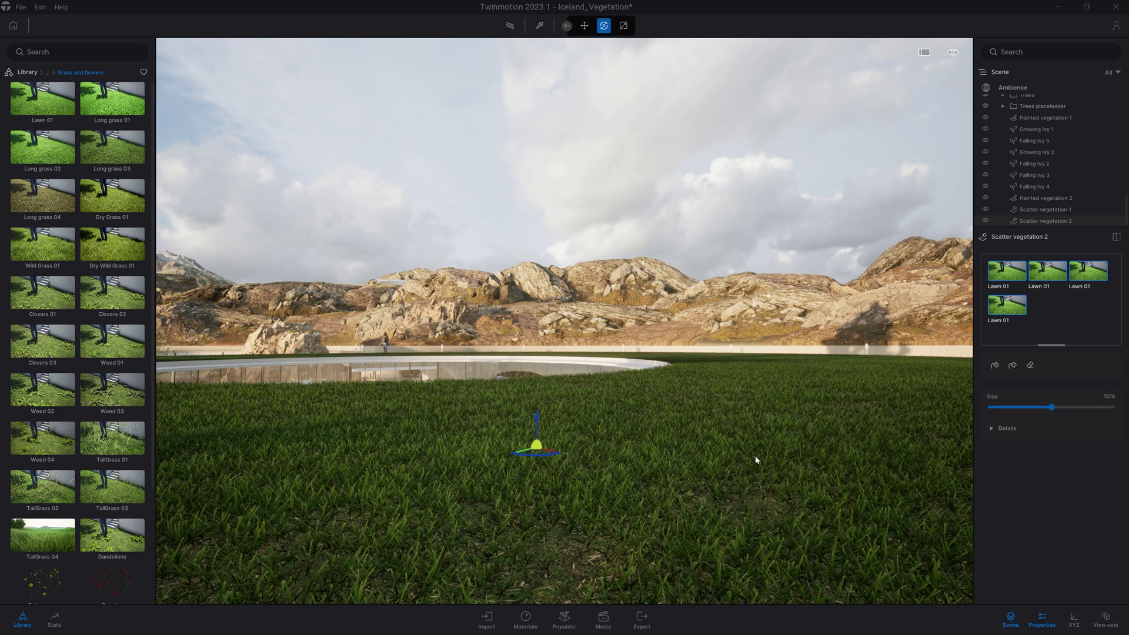
Raise the vegetation growth in the Ambience weather details to 0.57 and on towards its maximum
right_drag(565, 321, 171, 311)
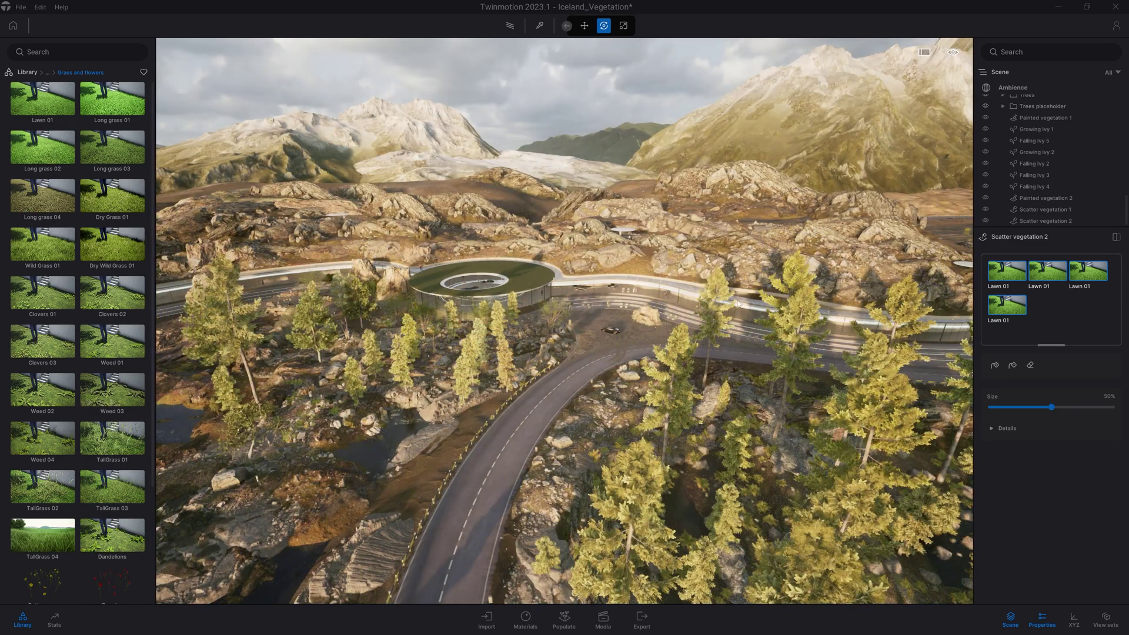
click(1012, 88)
click(1016, 412)
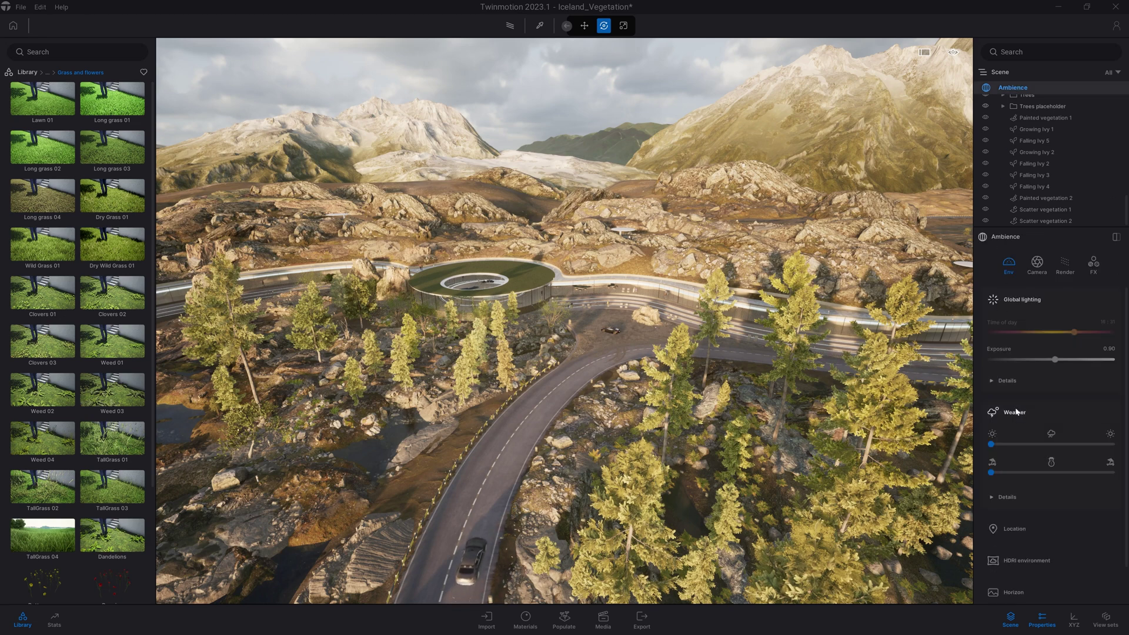
click(1007, 496)
scroll(1037, 463, down, 3)
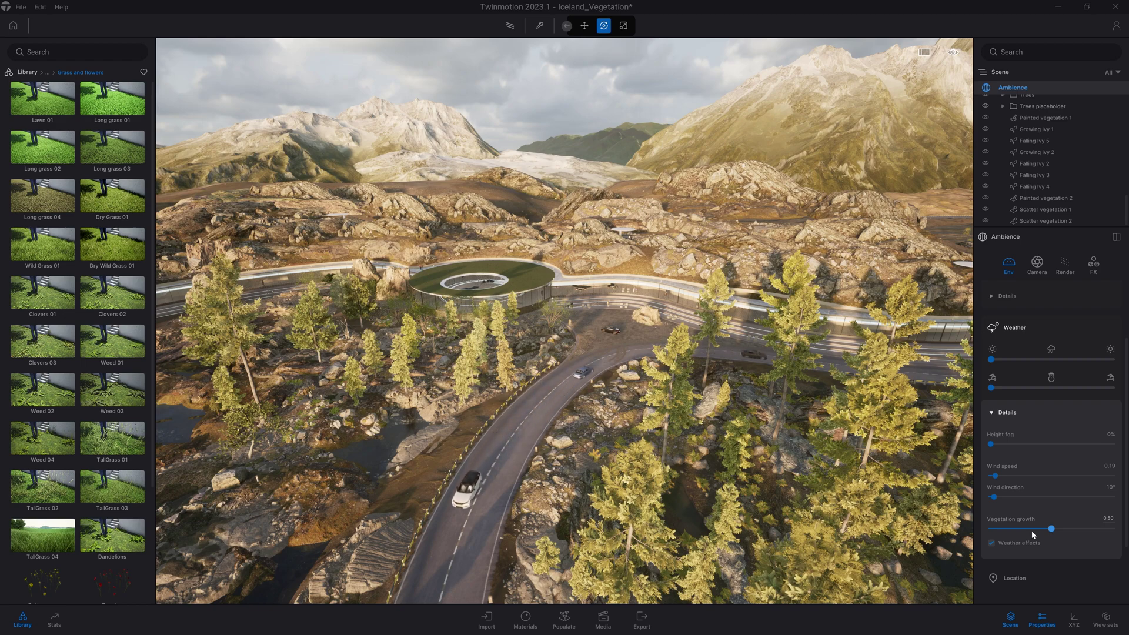
mouse_move(687, 344)
right_down()
mouse_move(823, 299)
mouse_move(761, 294)
mouse_move(692, 356)
right_up()
key(w)
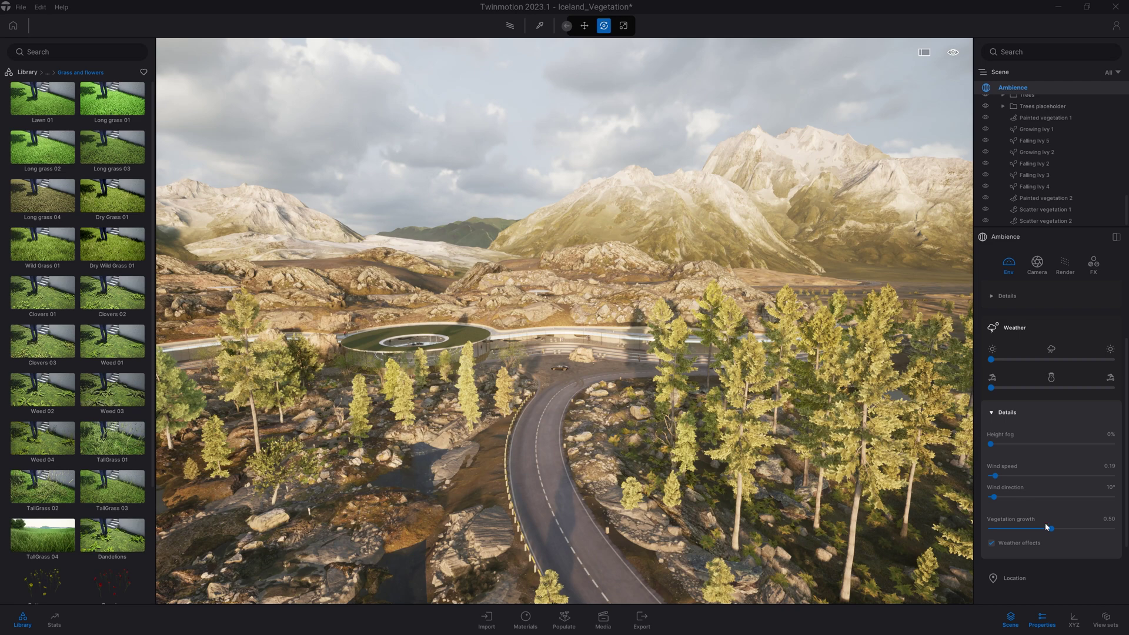
mouse_move(1053, 530)
mouse_down()
mouse_move(1020, 529)
mouse_move(1074, 530)
mouse_move(1060, 529)
mouse_up()
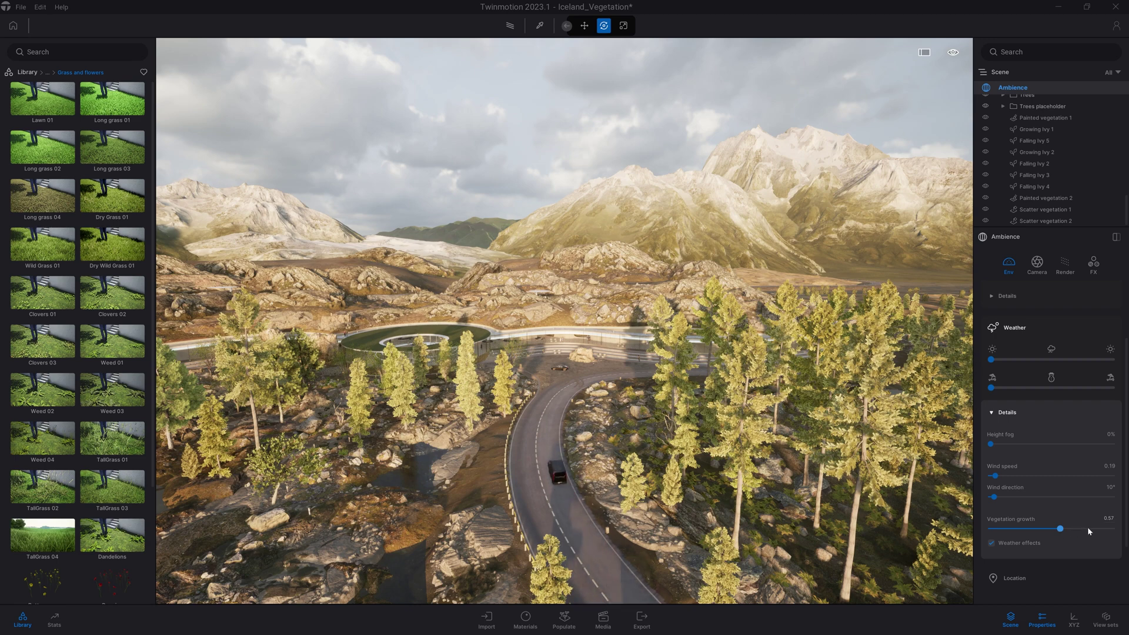
drag(1098, 528, 1120, 532)
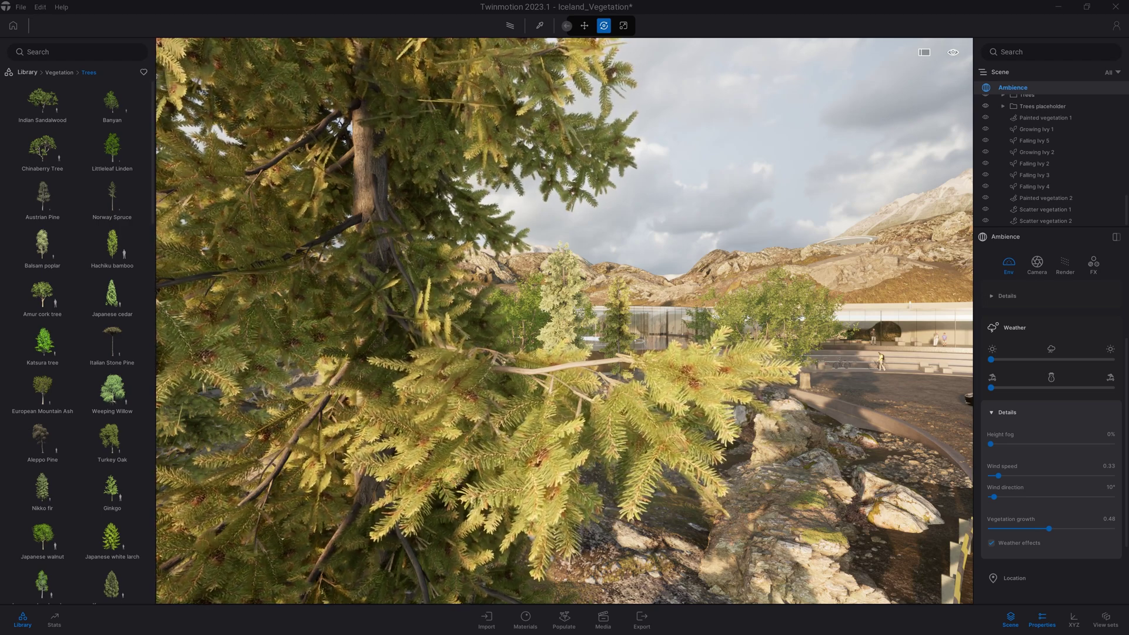
Set the wind speed to 0.54 in the Ambience weather details and view its effect on the spruces
shift+middle_drag(714, 427, 692, 423)
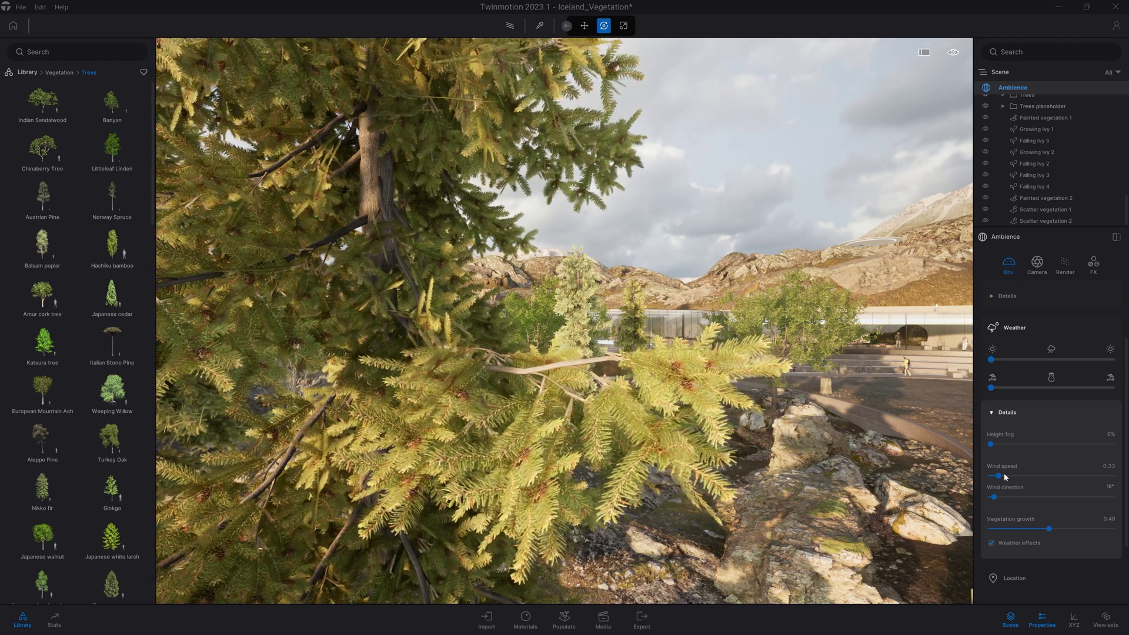
mouse_move(998, 476)
mouse_down()
mouse_move(1019, 476)
mouse_move(1003, 475)
mouse_up()
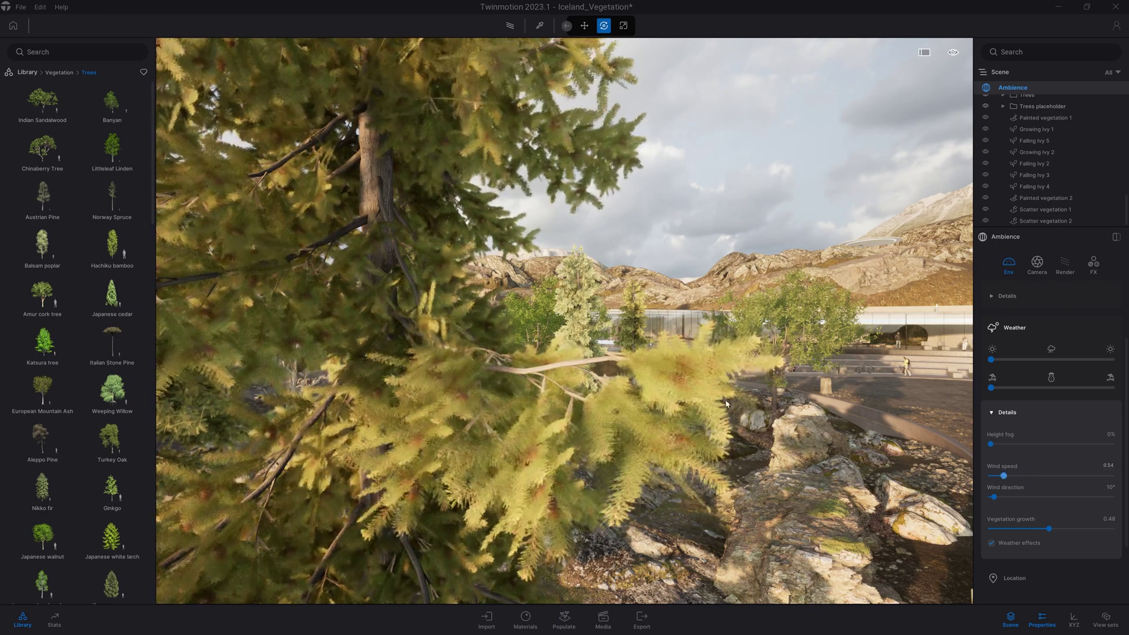
key(s)
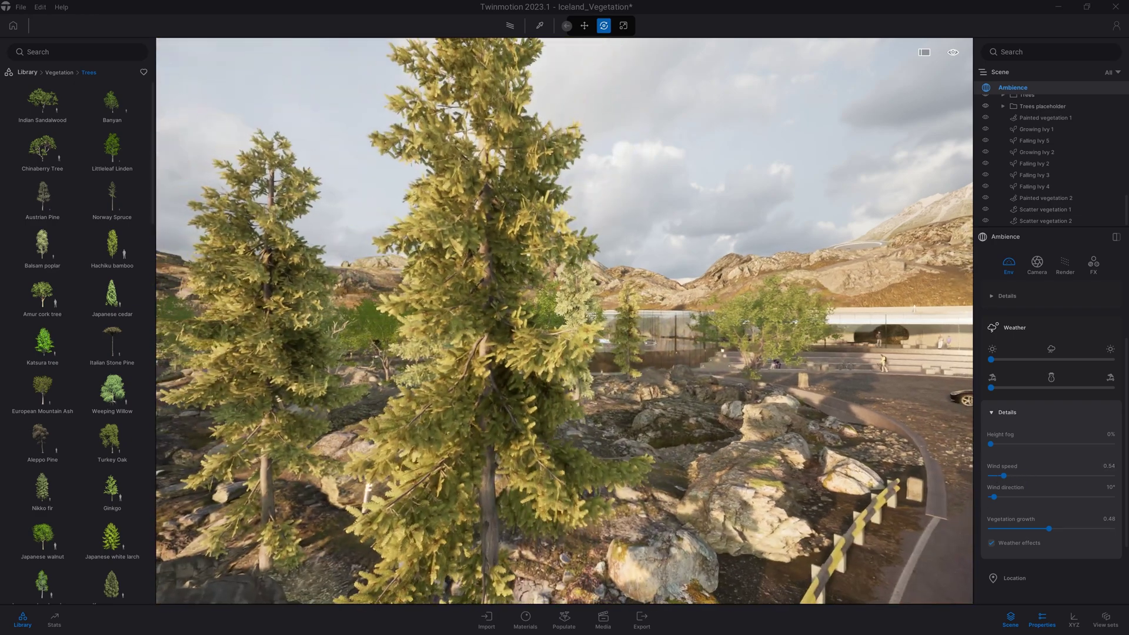
Place a single Norway Spruce on the rocky ground in front of the glass building and set its age to 81%
key(w)
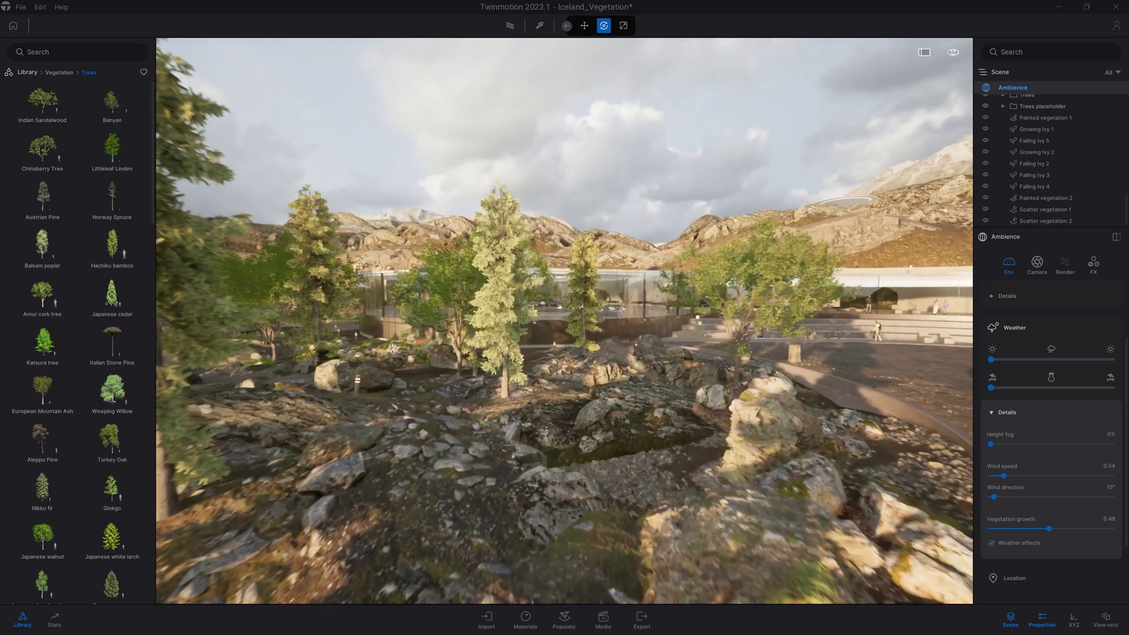
key(w)
key(w)
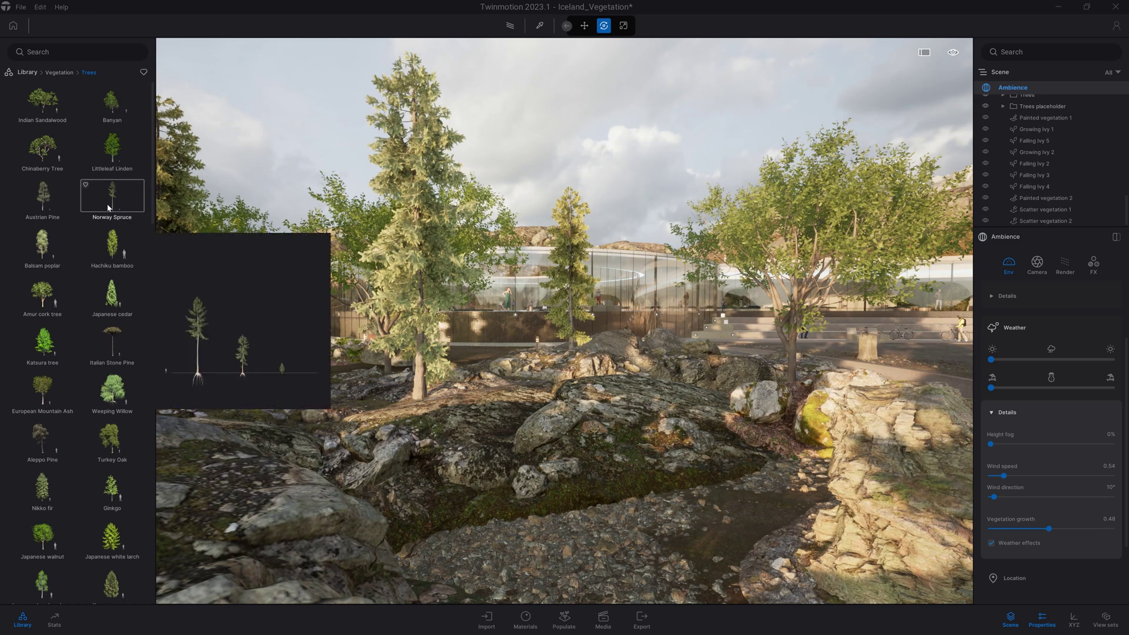
drag(103, 203, 688, 521)
key(s)
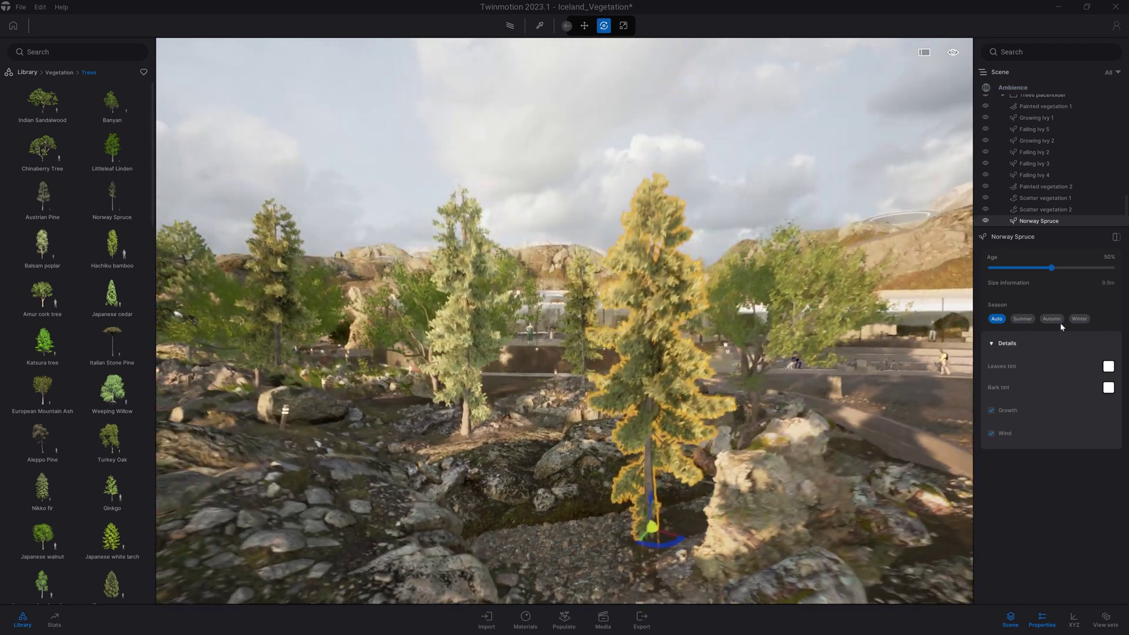
drag(1051, 268, 1089, 268)
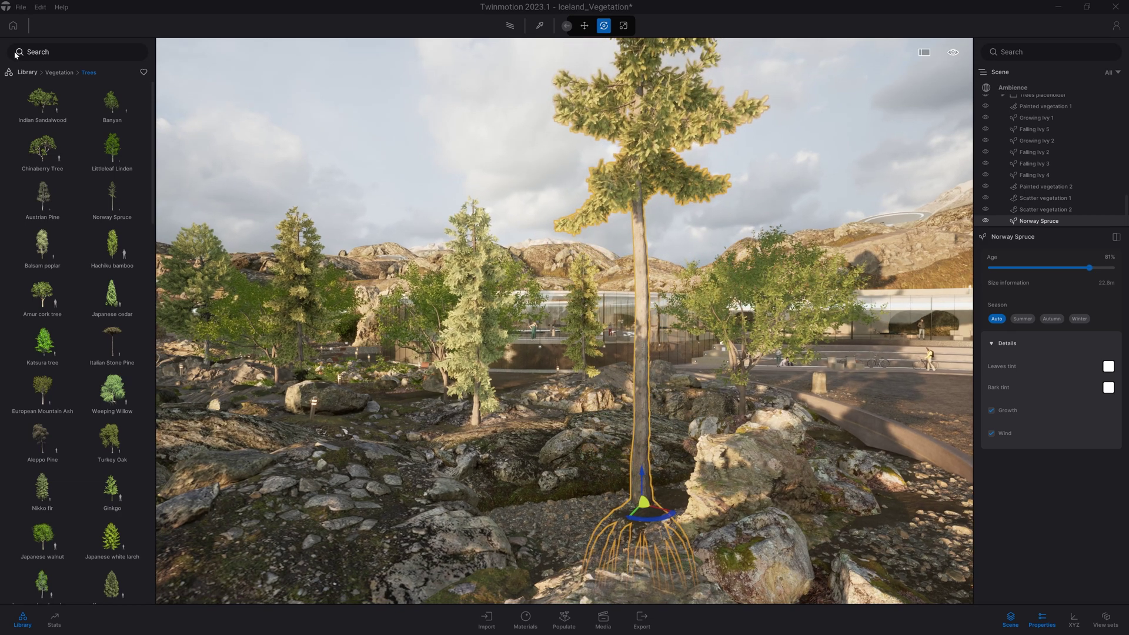
Place a Rotator from the library's animator tools at the base of the Norway Spruce on the rocky ground
click(27, 73)
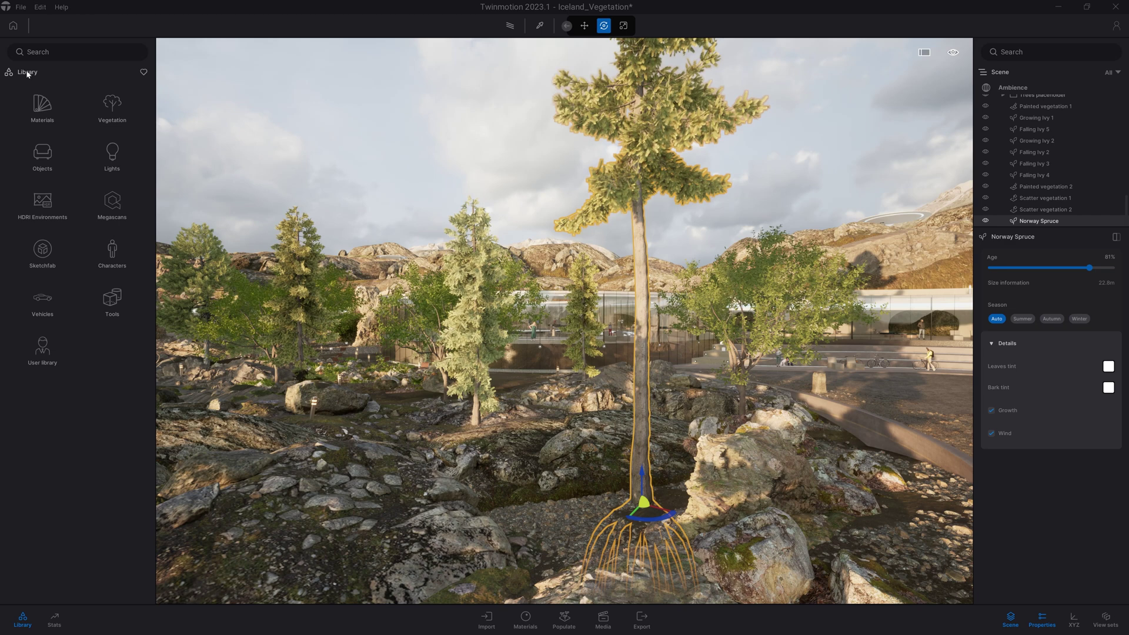
click(110, 301)
click(51, 258)
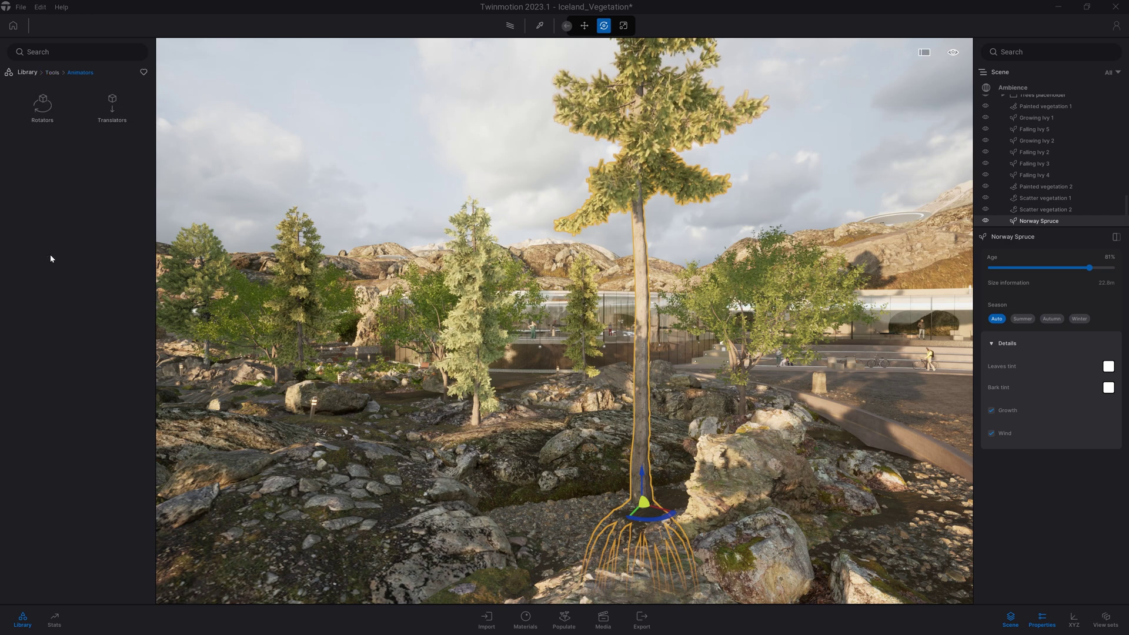
click(44, 115)
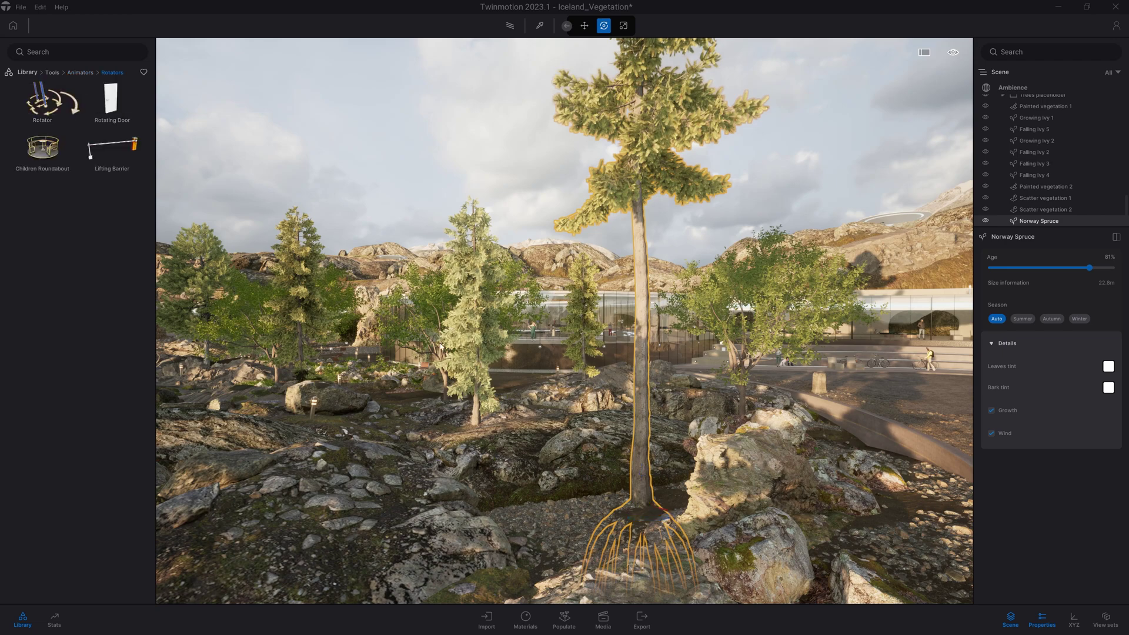
click(638, 508)
shift+middle_drag(638, 509, 611, 513)
scroll(611, 513, up, 5)
Rotate the Rotator by 90 degrees to lay its axis horizontal, and move it to the base of the spruce's trunk
drag(586, 473, 607, 552)
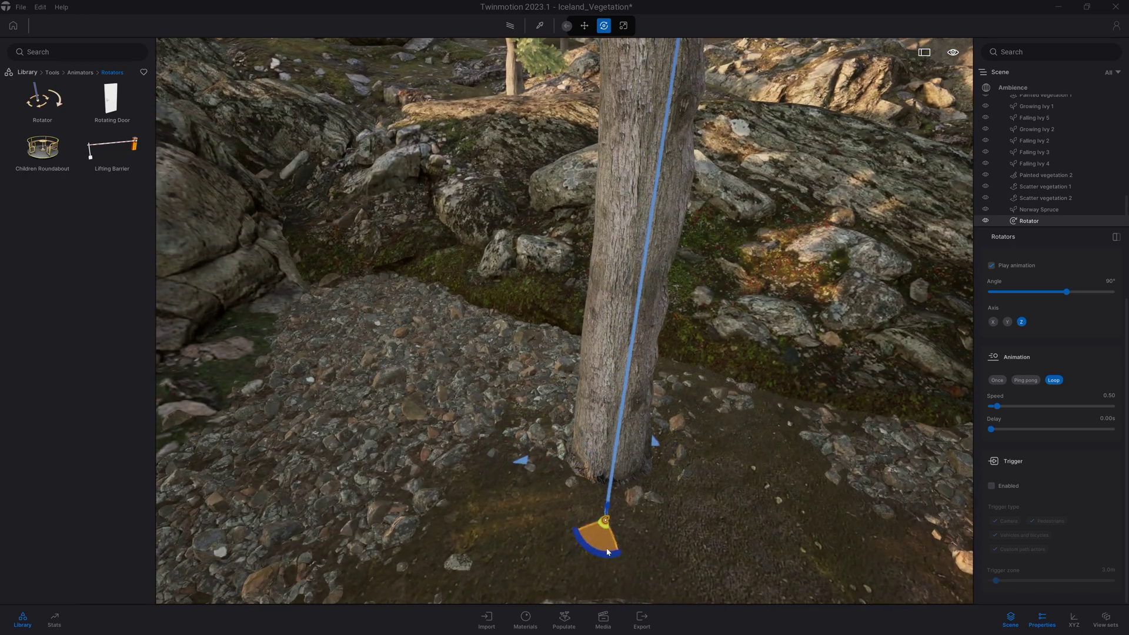
right_drag(651, 267, 652, 513)
click(609, 464)
text(90)
key(Return)
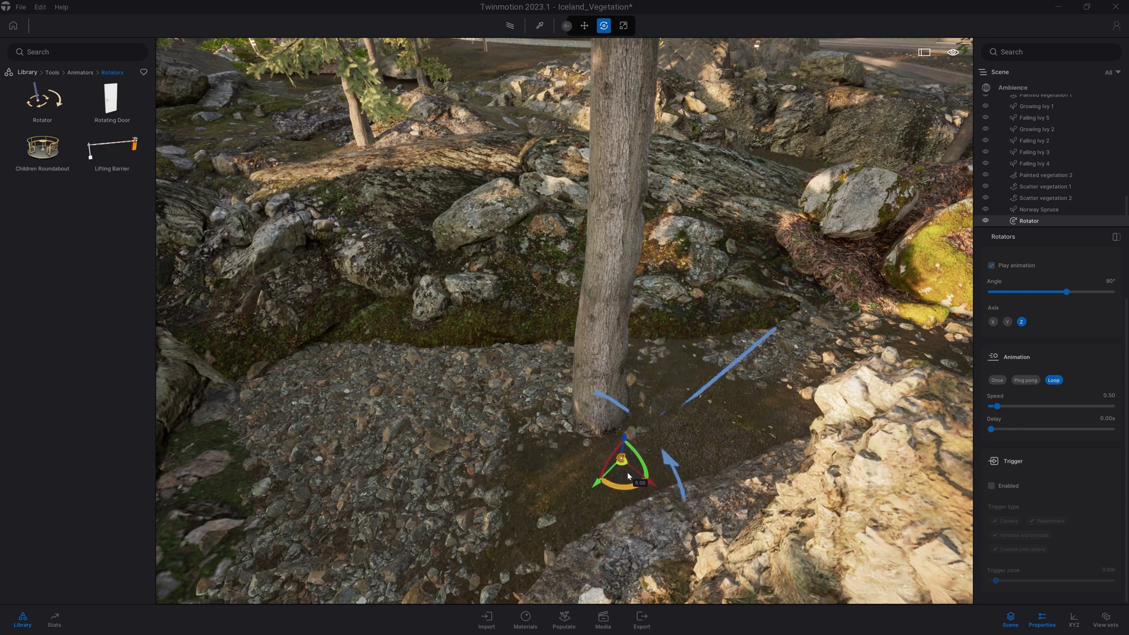
drag(627, 479, 600, 474)
shift+middle_drag(601, 475, 558, 453)
shift+middle_drag(605, 481, 594, 456)
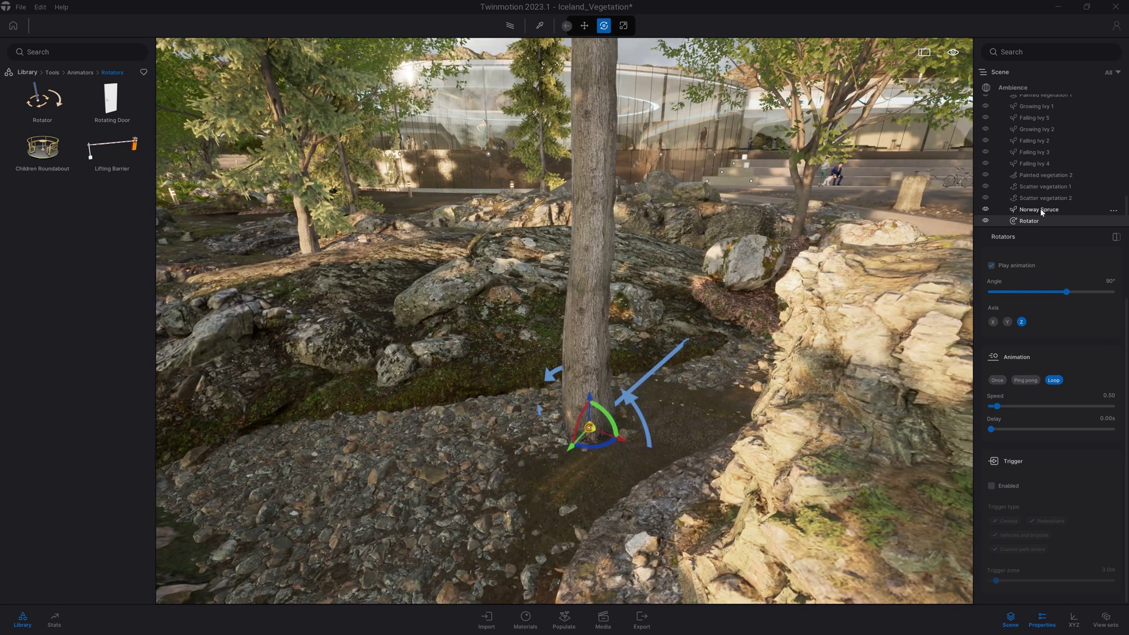
Make the Norway Spruce a child of the Rotator in the scene hierarchy
key(s)
right_drag(681, 404, 691, 329)
right_drag(681, 404, 637, 390)
key(s)
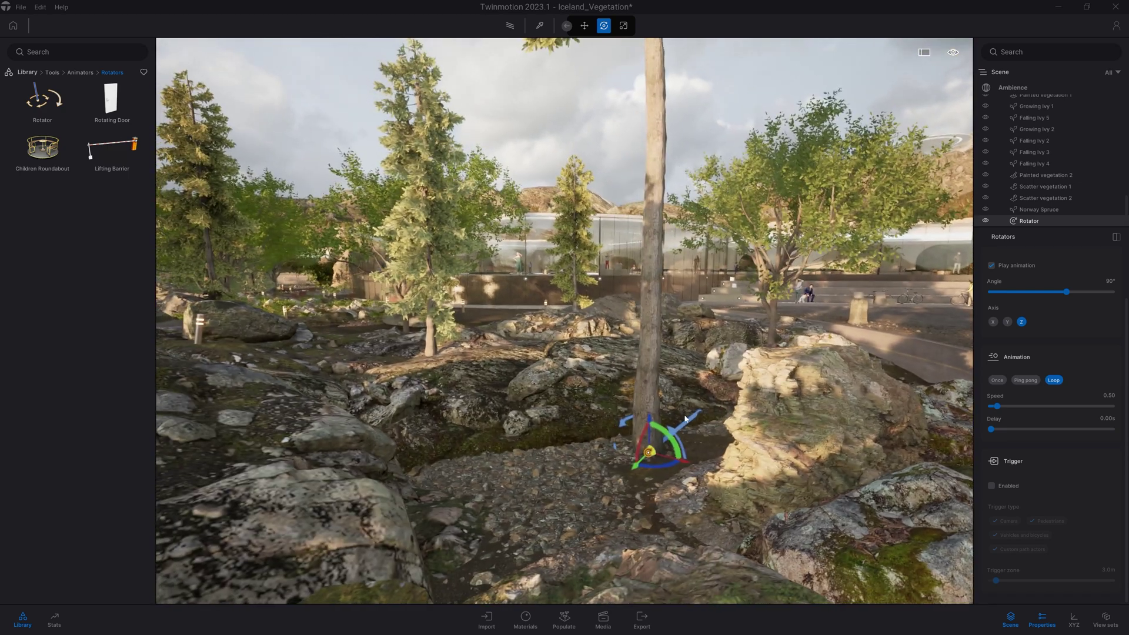
click(1036, 210)
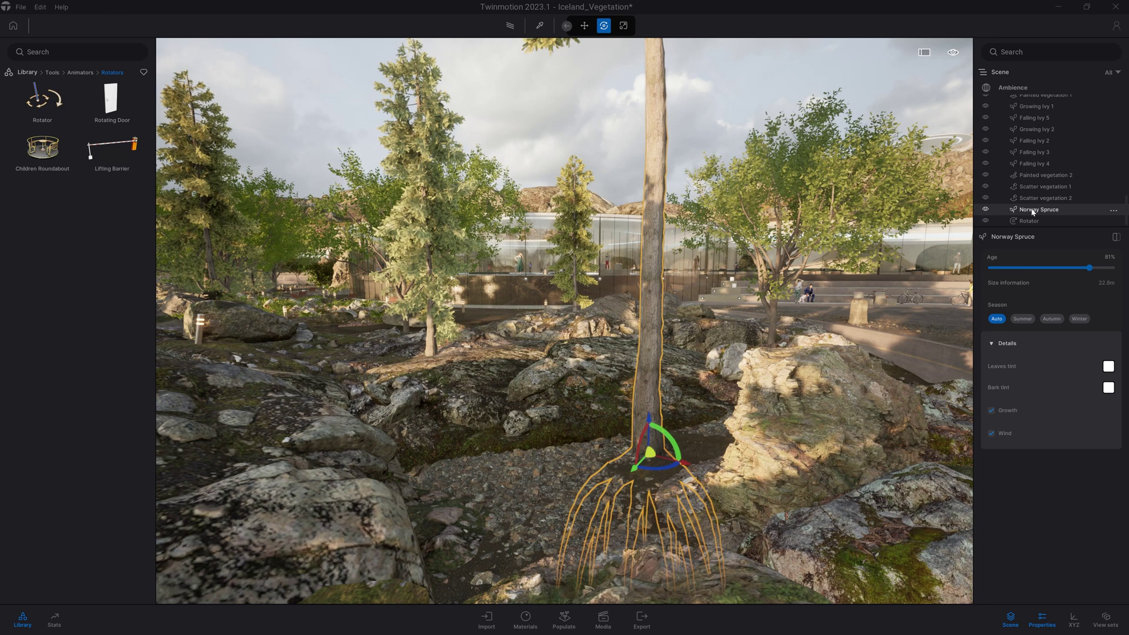
drag(1033, 212, 1033, 221)
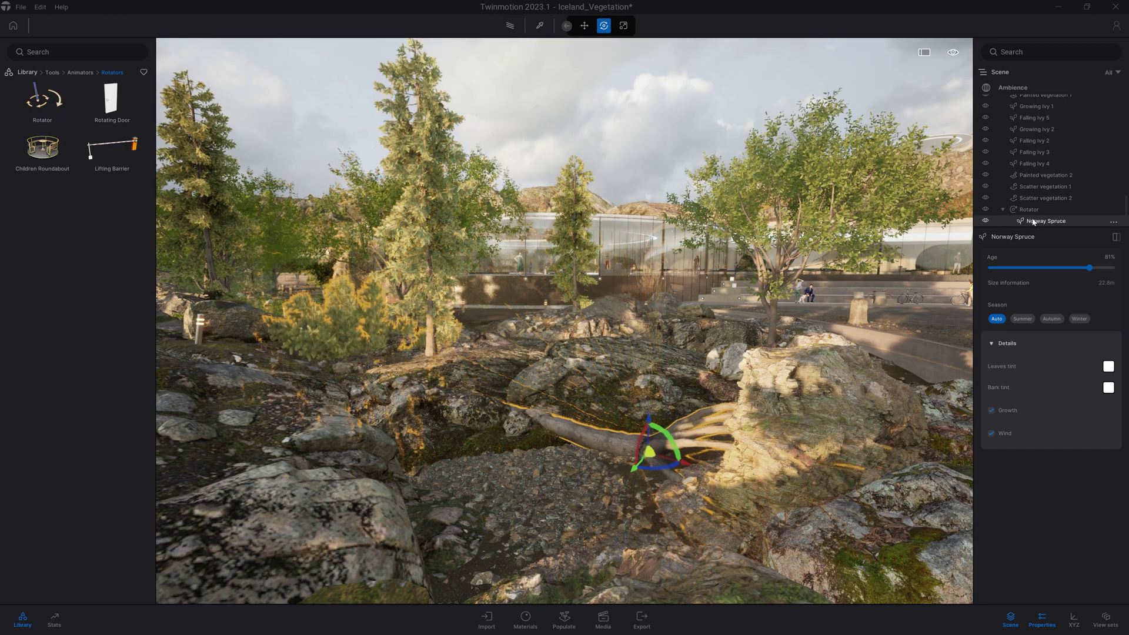
key(s)
right_drag(804, 368, 792, 329)
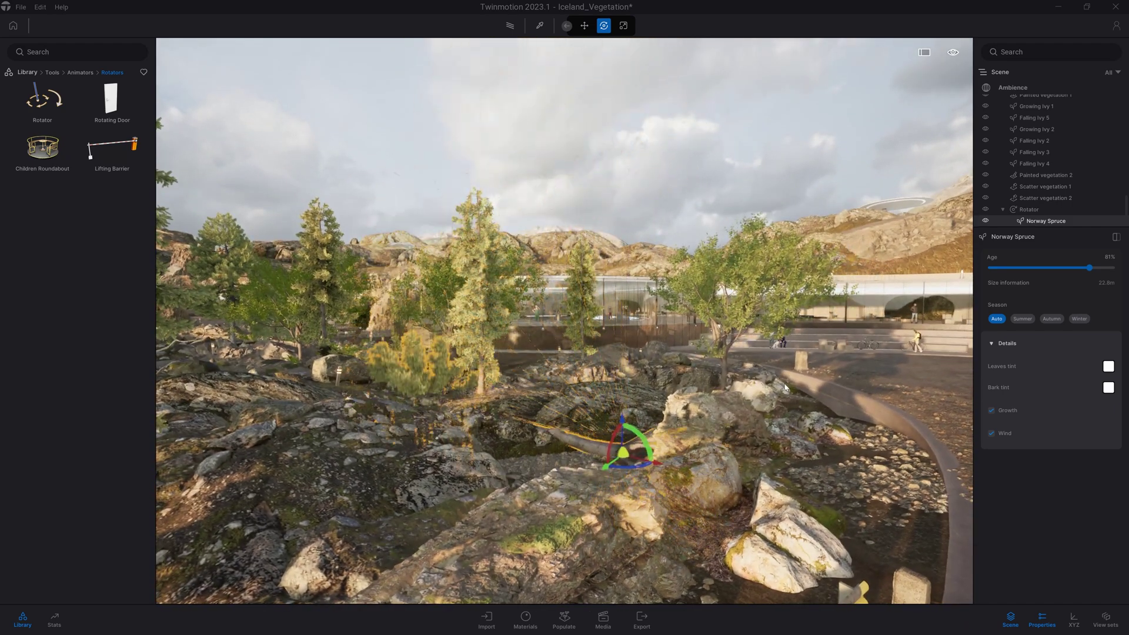
Set the Rotator's animation mode to Ping pong and its speed to 0.01
click(1029, 210)
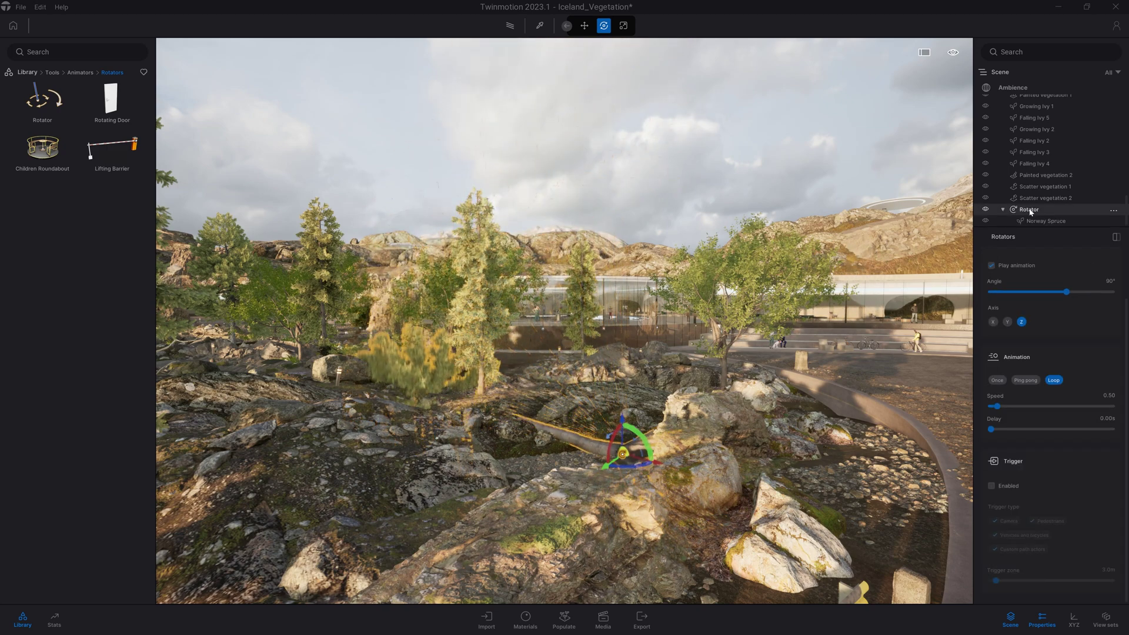
click(1026, 380)
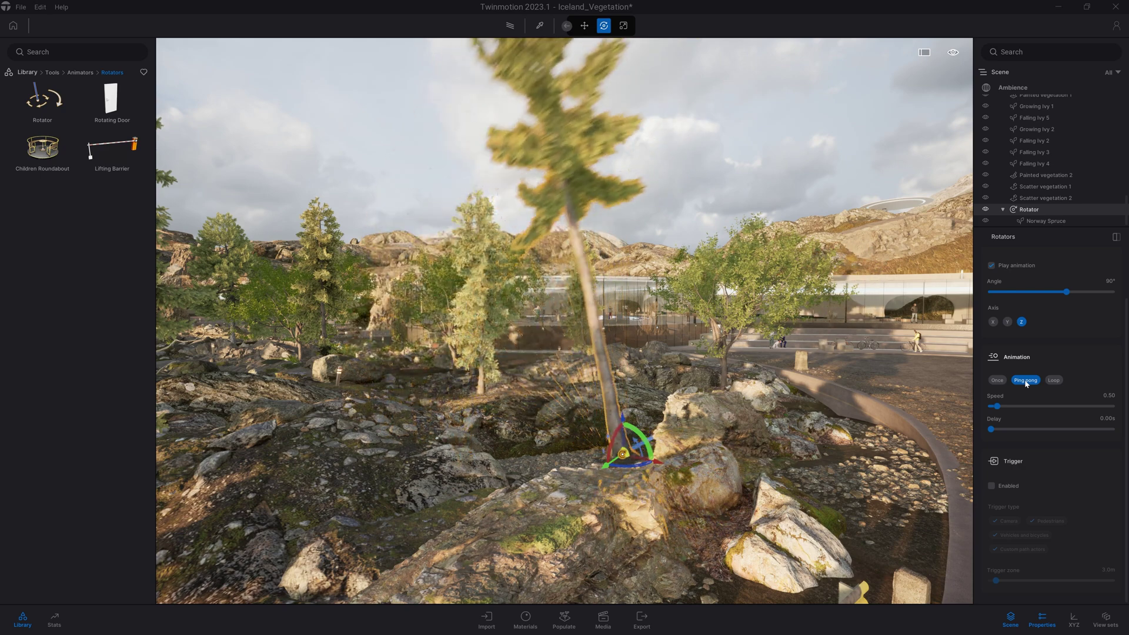
drag(1107, 395, 1123, 398)
text(01)
key(Return)
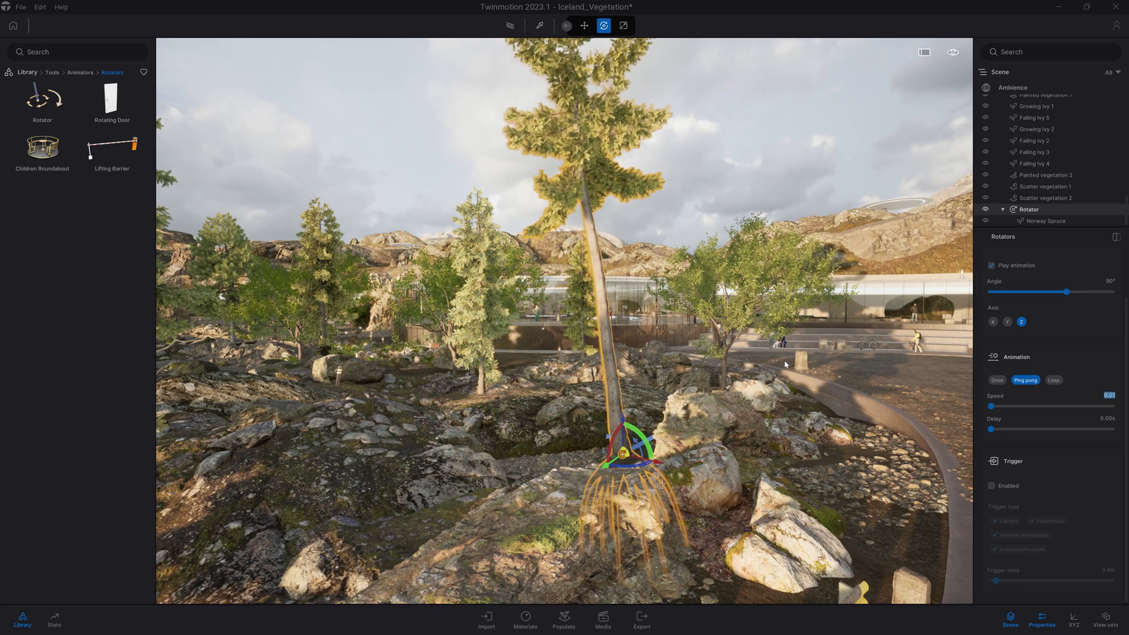
Reduce the Rotator's angle to 4° and view the spruce's sway beside the surrounding trees
right_drag(824, 388, 803, 374)
key(s)
key(Down)
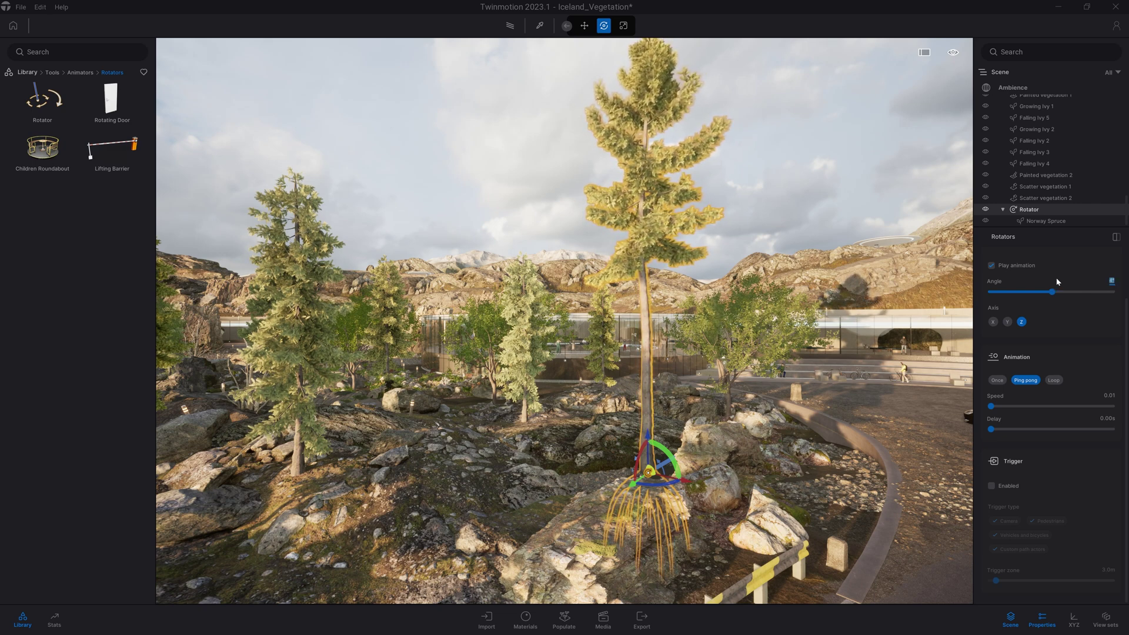
key(w)
right_drag(672, 288, 748, 298)
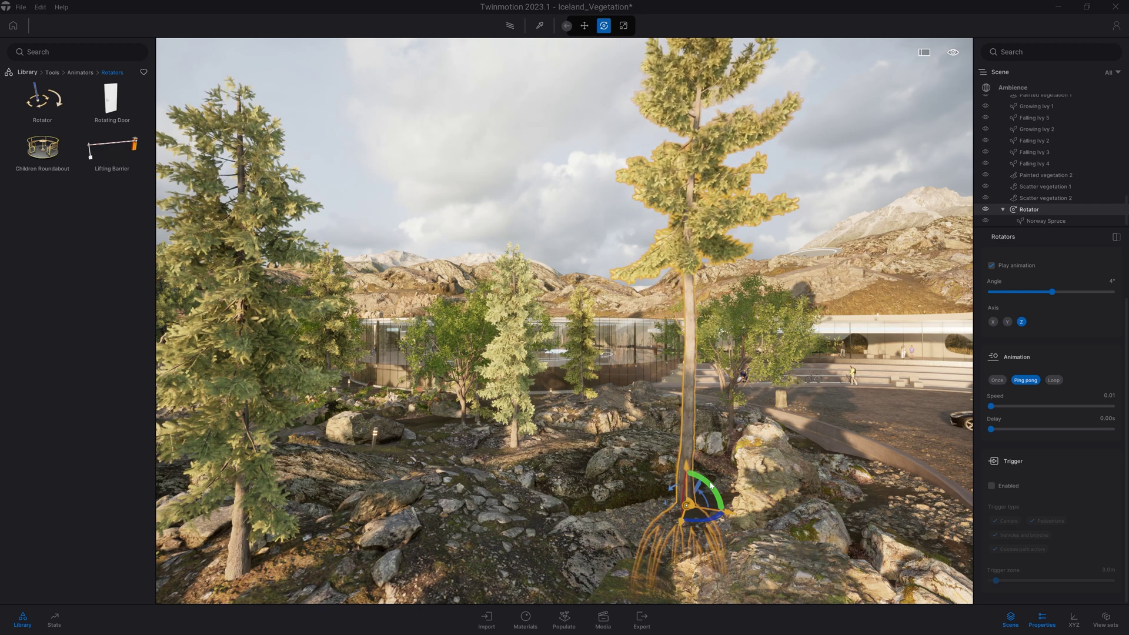
Set the Rotator's speed to 0.005, deselect it and view the tree's movement from farther away
click(716, 377)
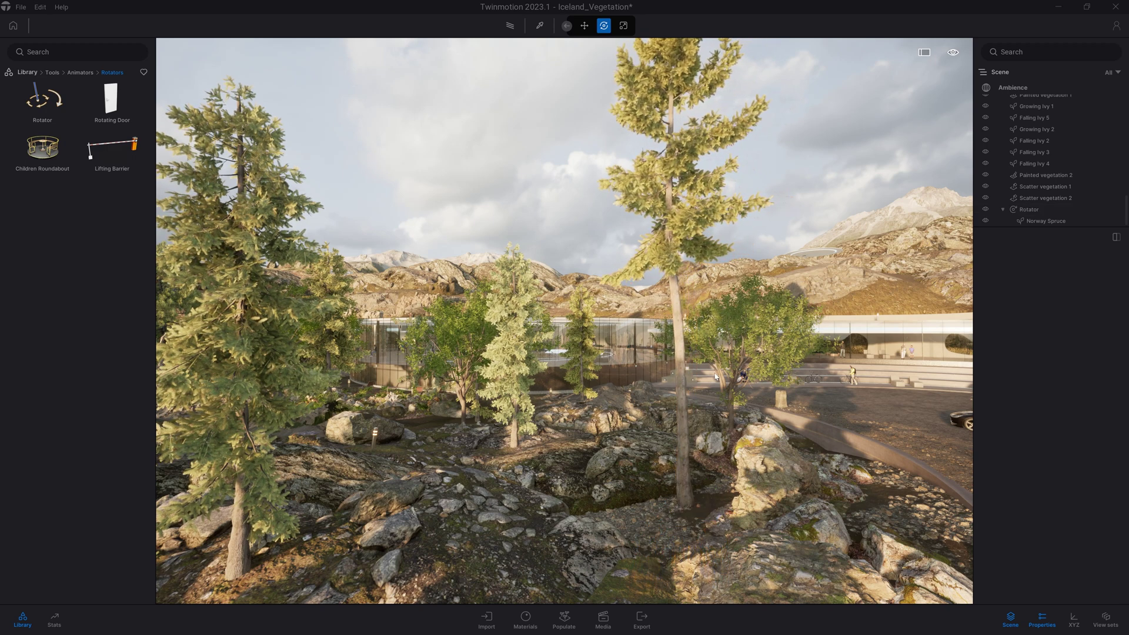
click(691, 356)
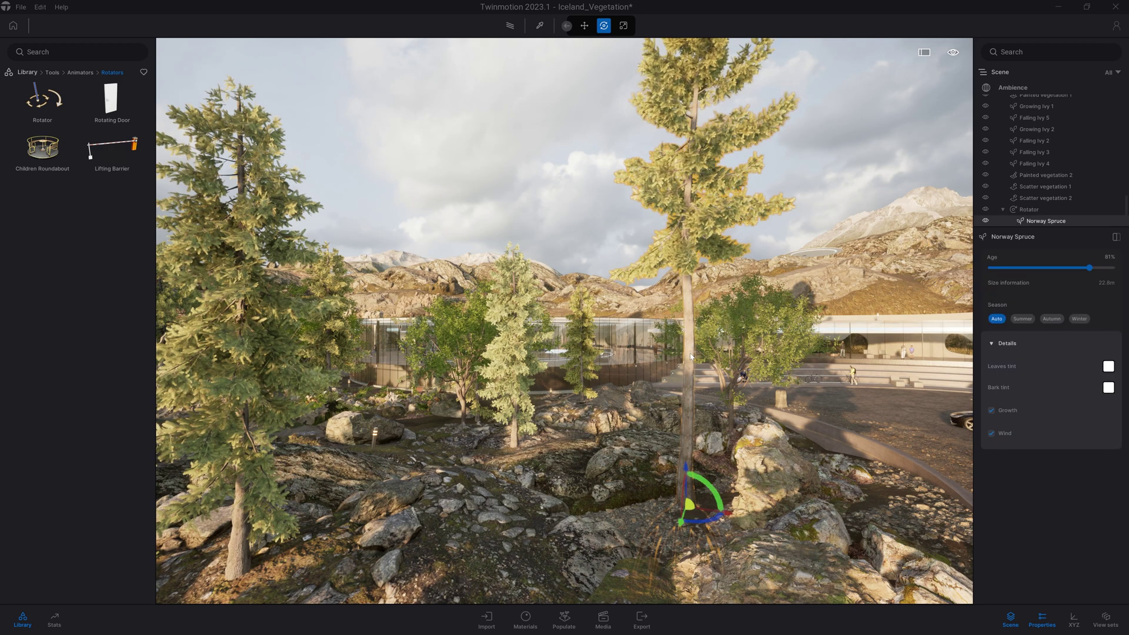
click(1030, 210)
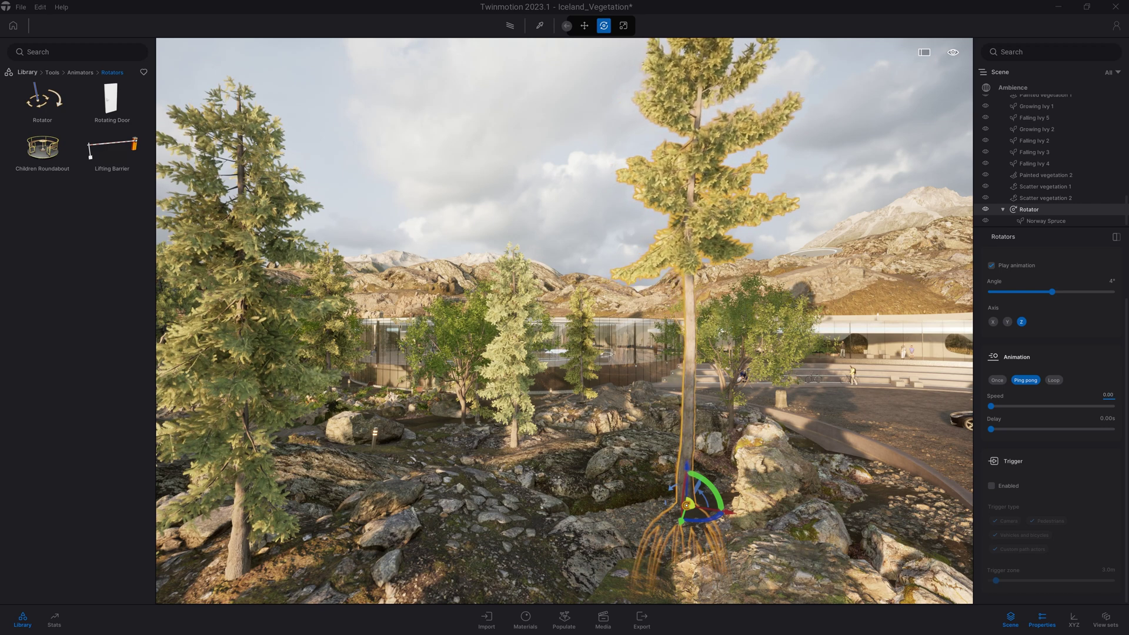
text(5)
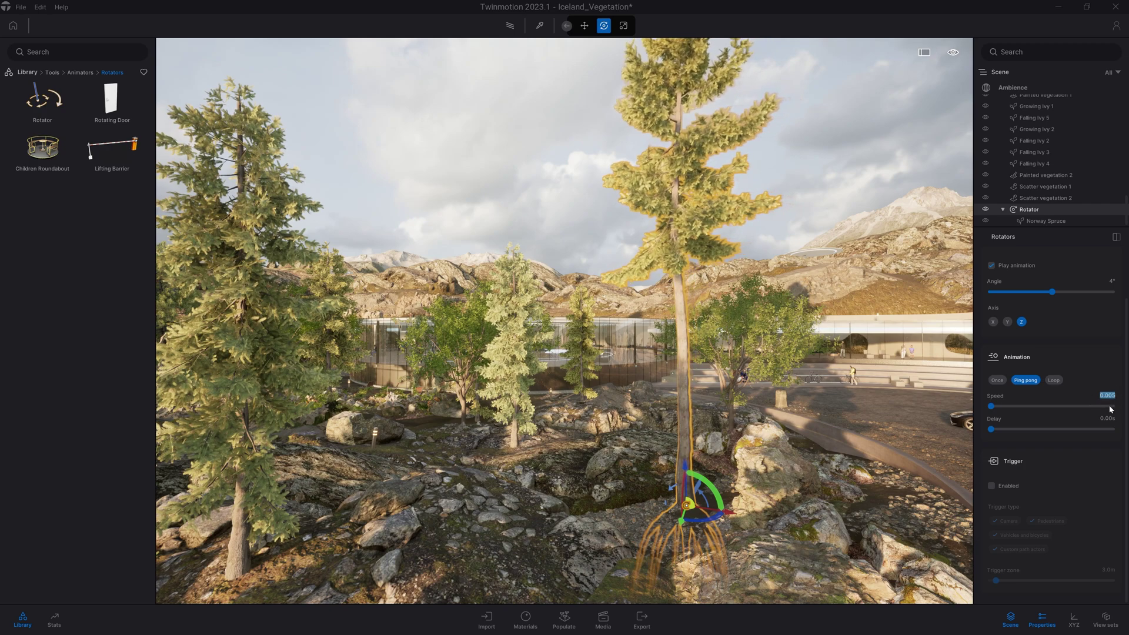
click(872, 411)
key(s)
right_drag(872, 411, 799, 429)
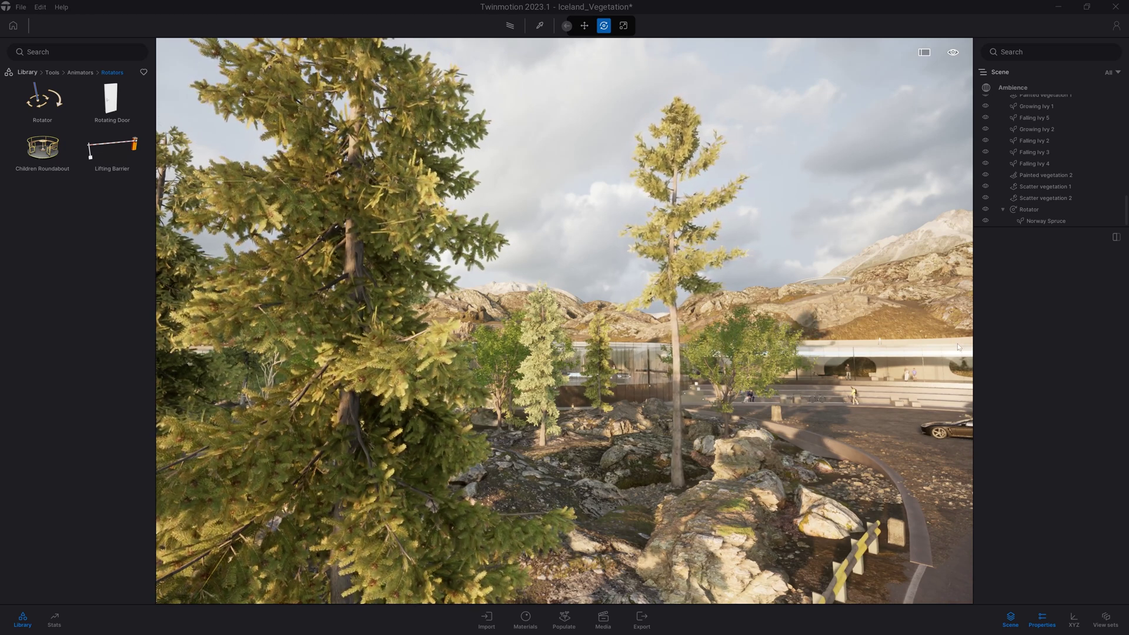
Place four instances of the Rotator with its spruce, one at a time, across the rocky ground among the existing trees
click(1035, 212)
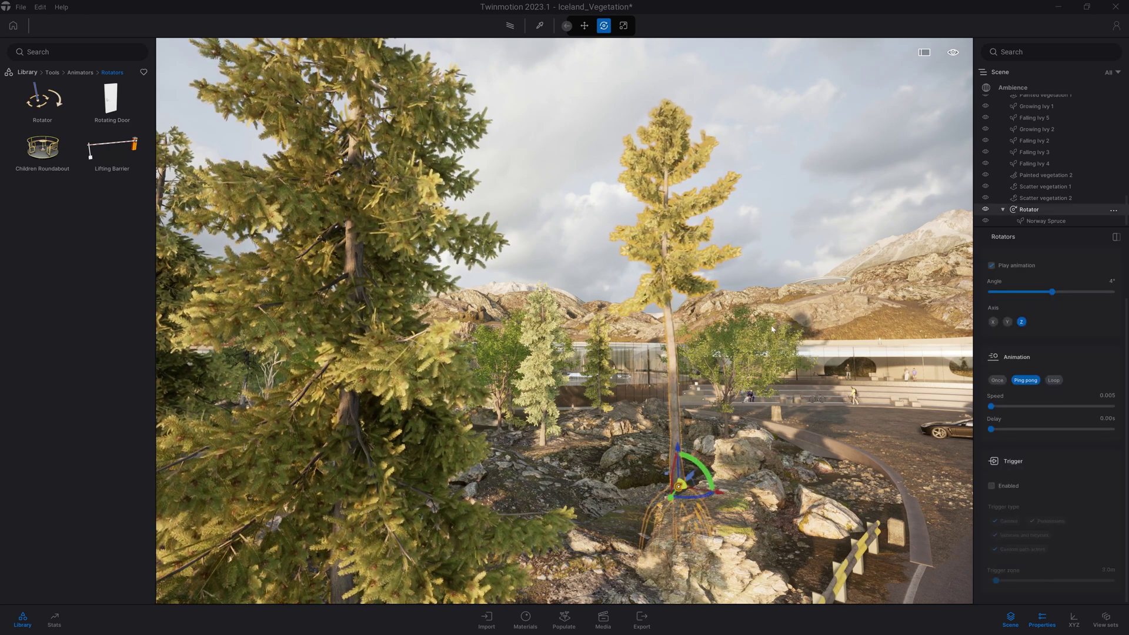
shift+middle_drag(564, 321, 564, 423)
shift+drag(668, 465, 404, 450)
click(537, 364)
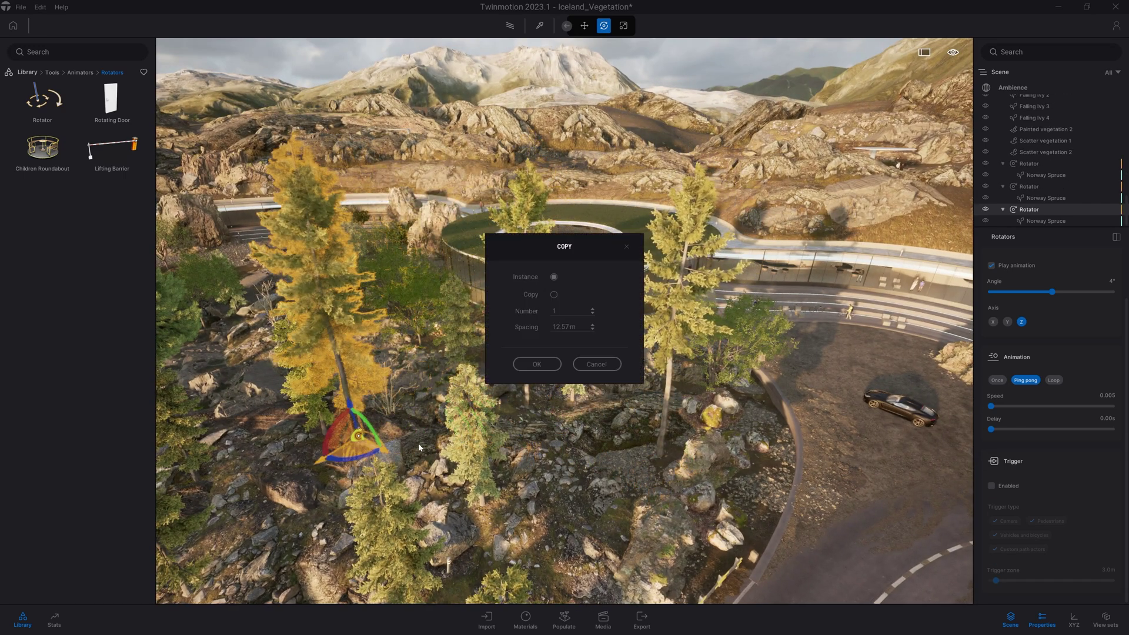
click(533, 364)
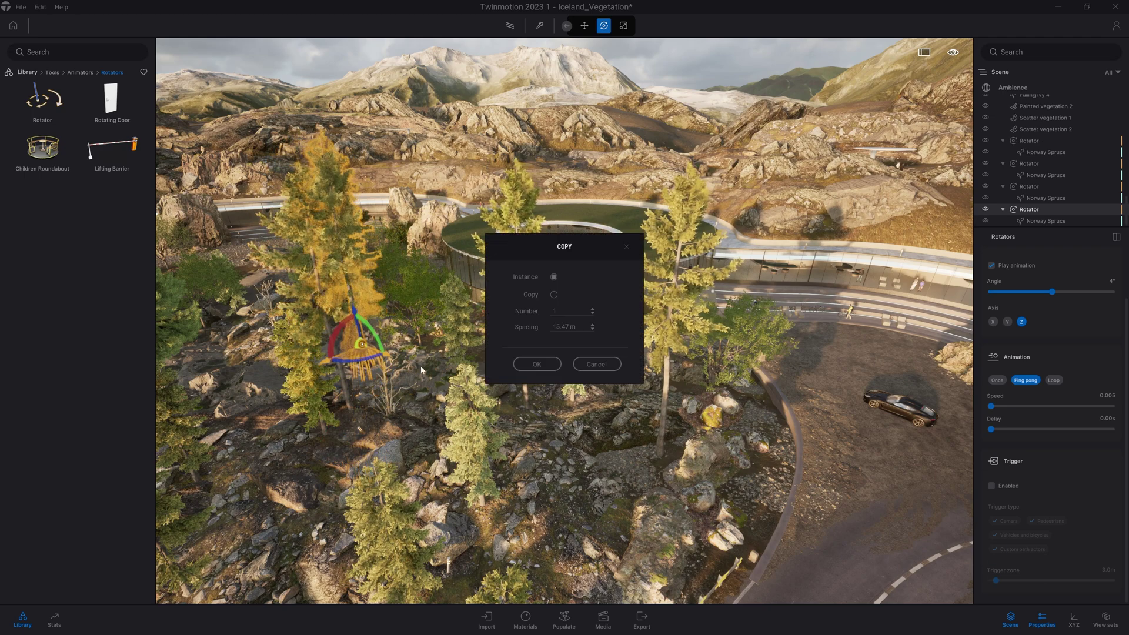
alt+drag(381, 355, 241, 377)
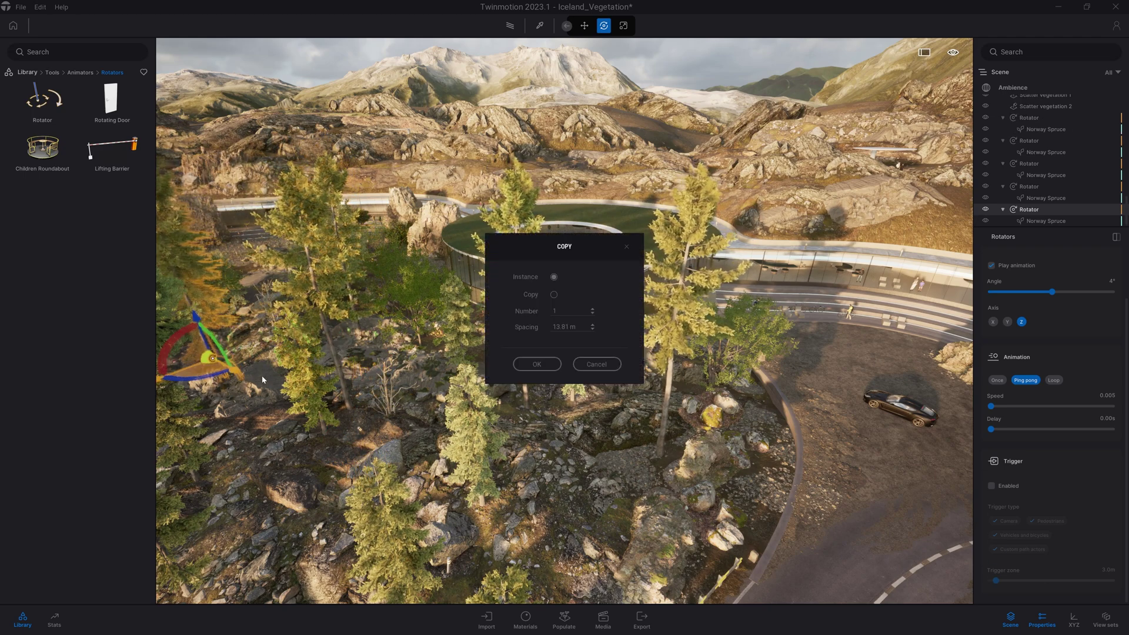
click(529, 369)
Add further instances of the animated spruce on the rocks near the pond, deselect them and view the group of trees
key(a)
key(s)
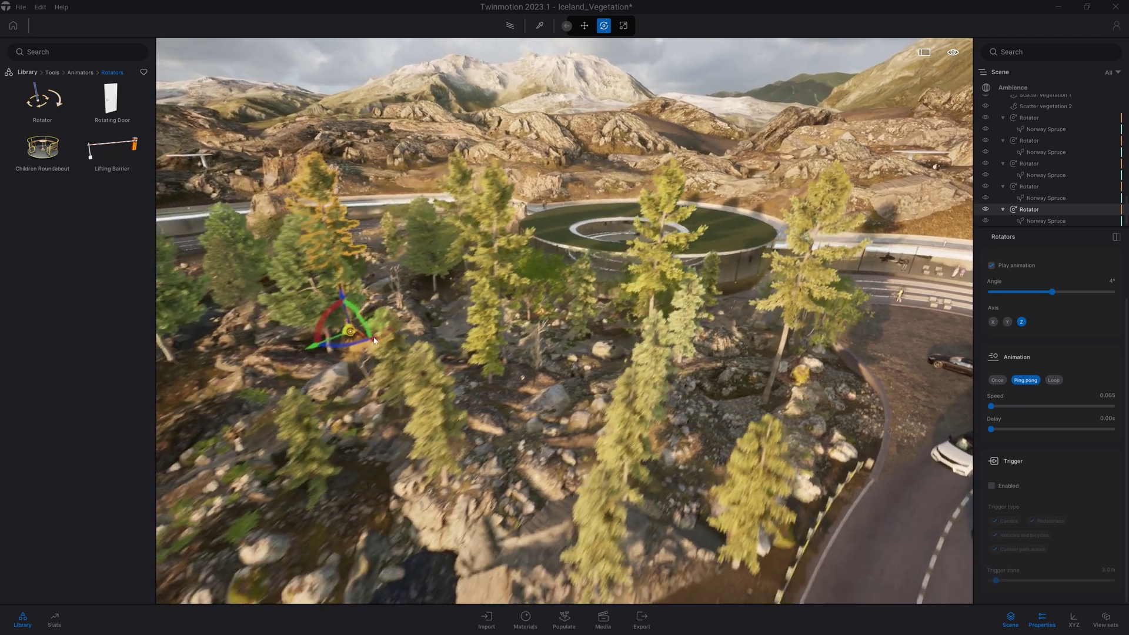
shift+drag(365, 327, 297, 415)
click(535, 364)
click(534, 361)
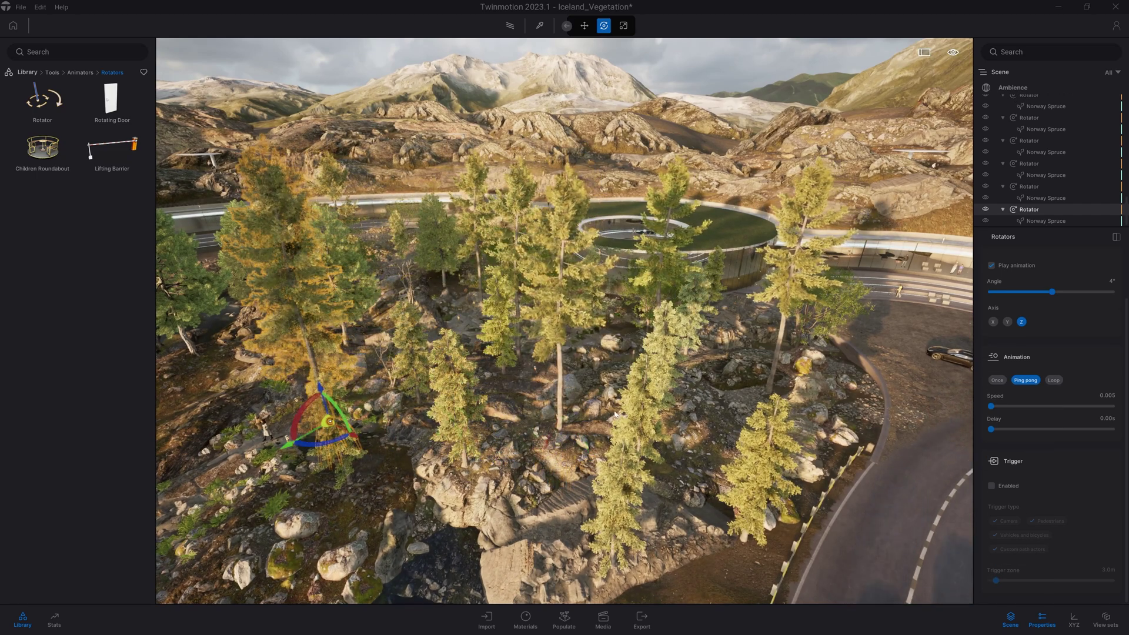
click(627, 416)
shift+middle_drag(627, 416, 627, 414)
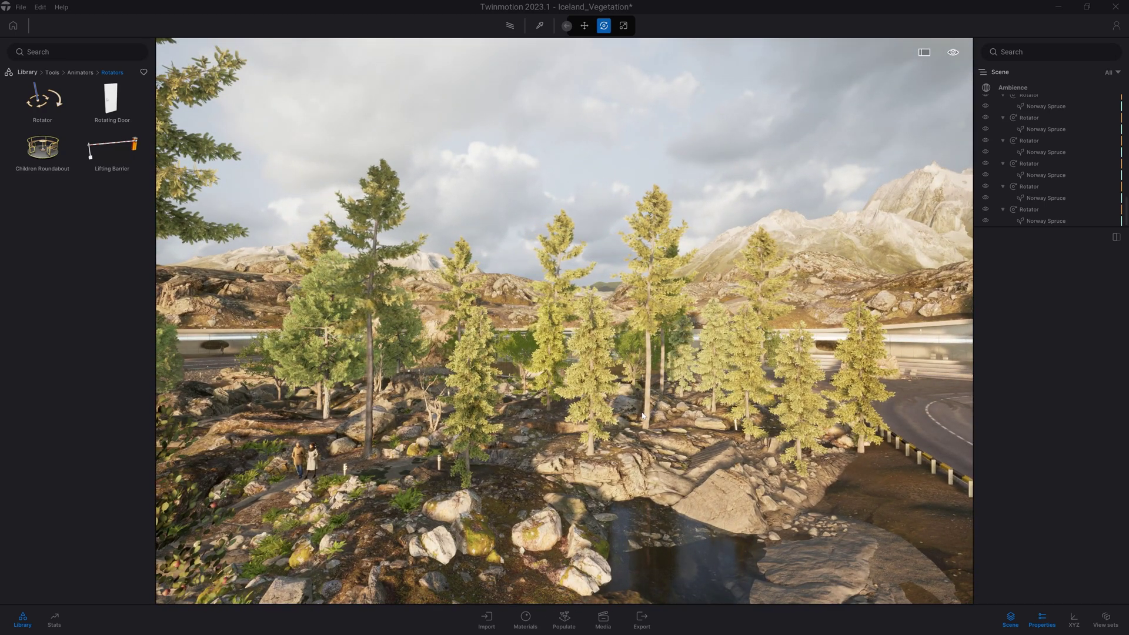
shift+middle_drag(636, 231, 690, 230)
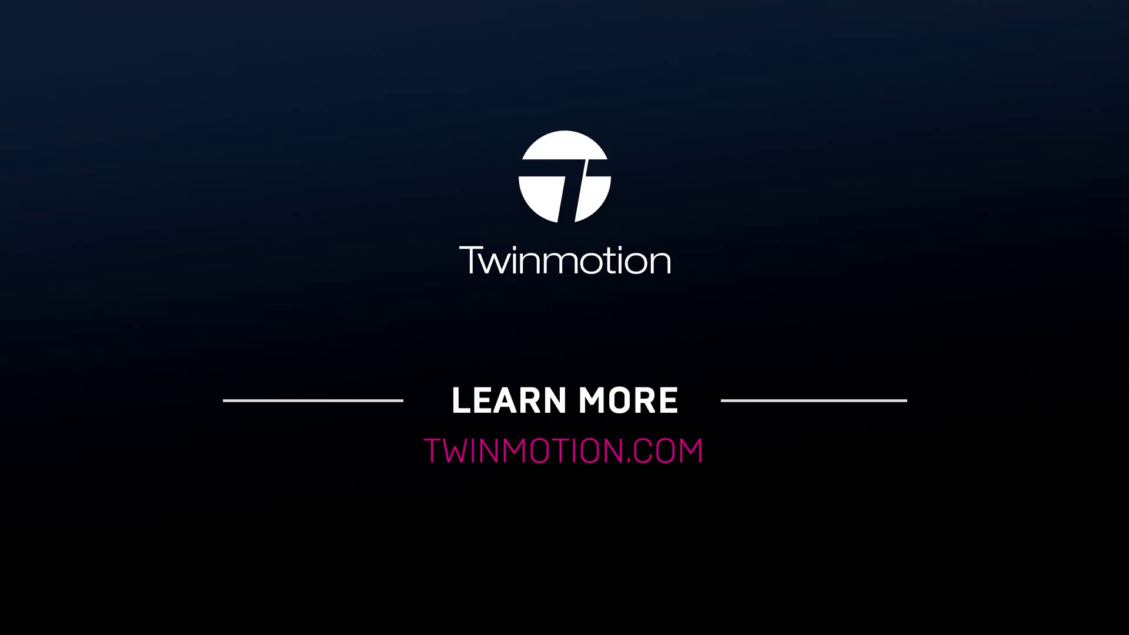